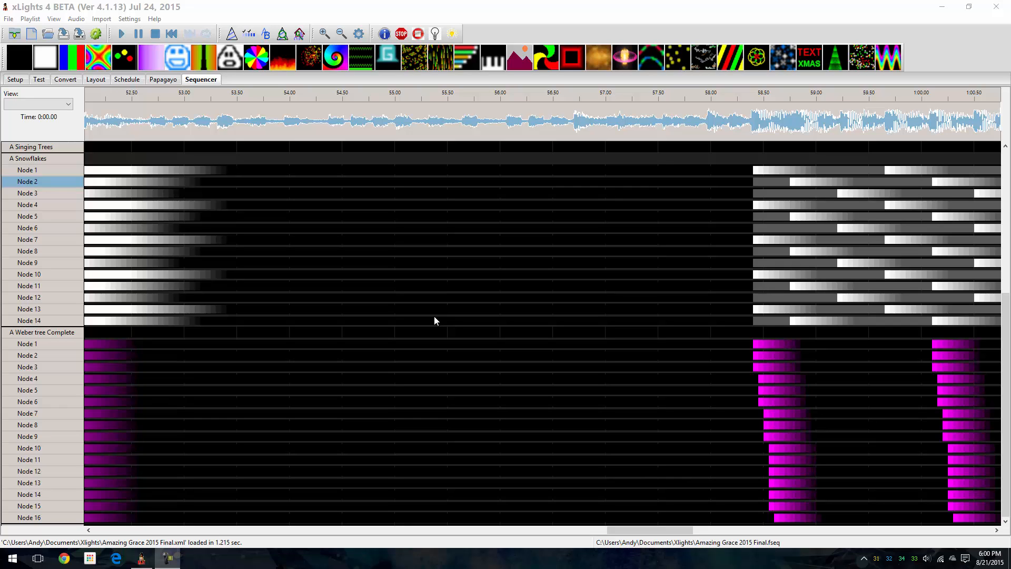
click(185, 187)
drag(147, 266, 119, 158)
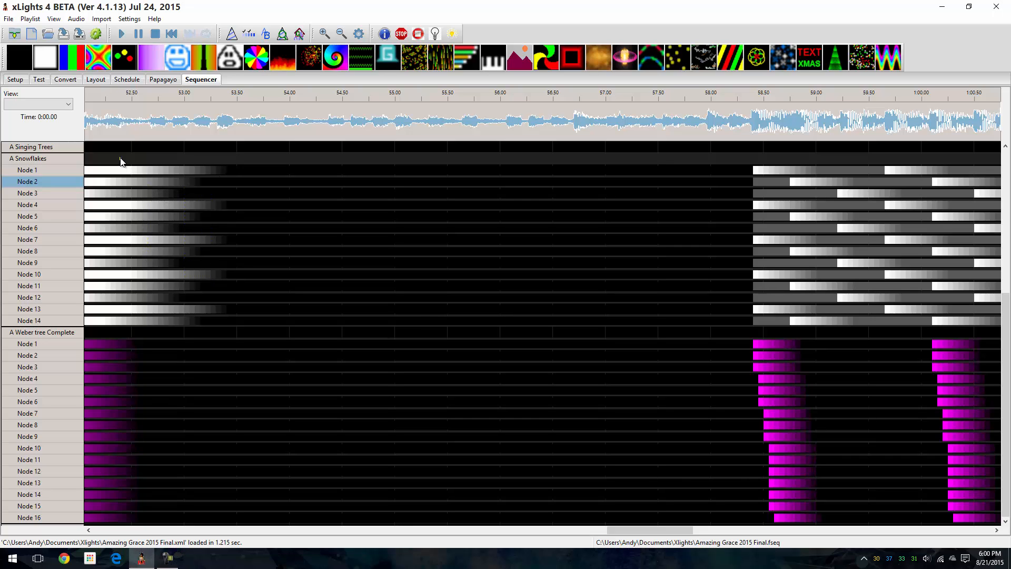
drag(823, 172, 724, 298)
drag(779, 182, 772, 264)
Inspect the Amazing Grace data layer's source details in the sequence settings.
click(128, 20)
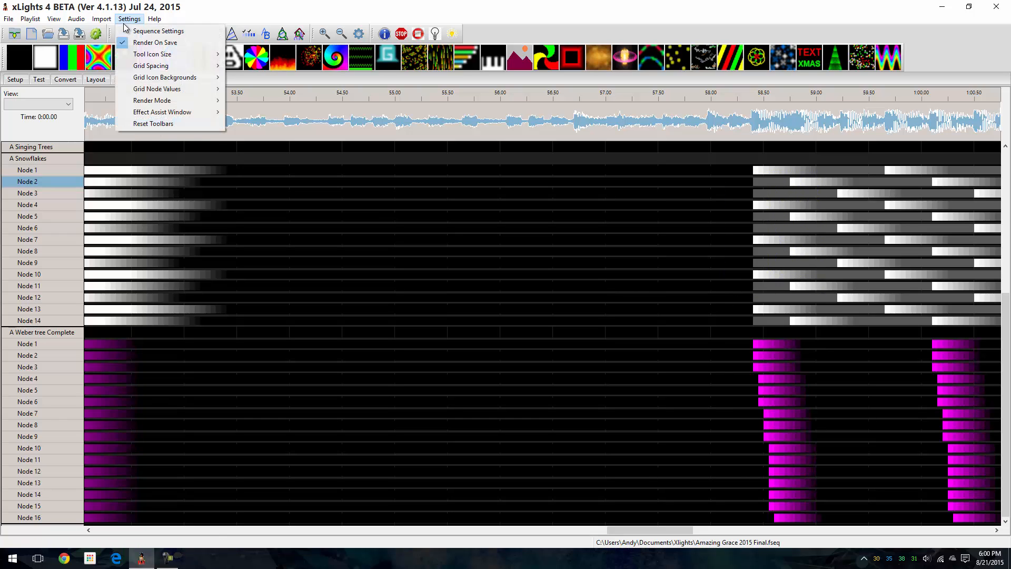
click(153, 31)
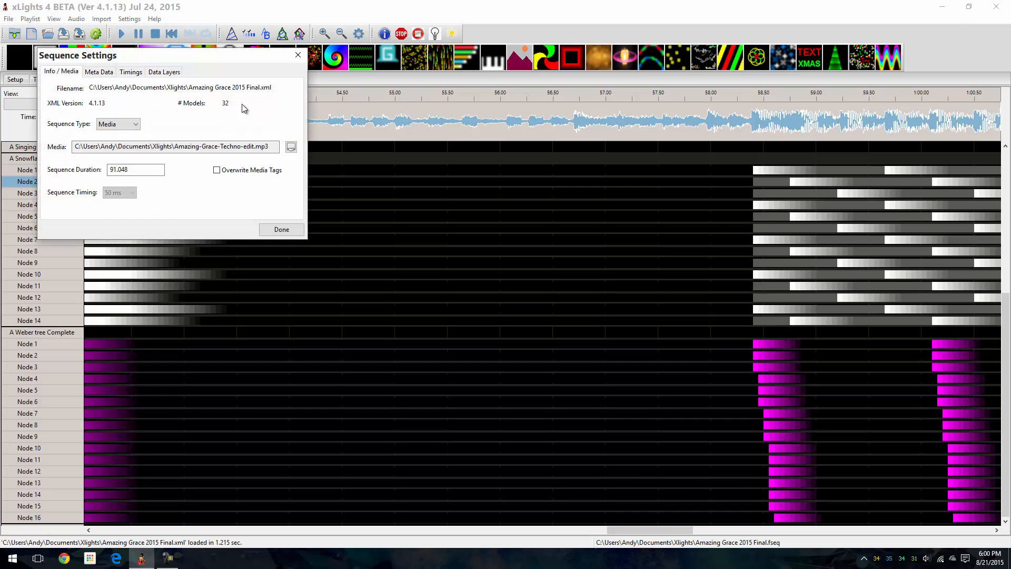
drag(159, 55, 369, 136)
click(374, 153)
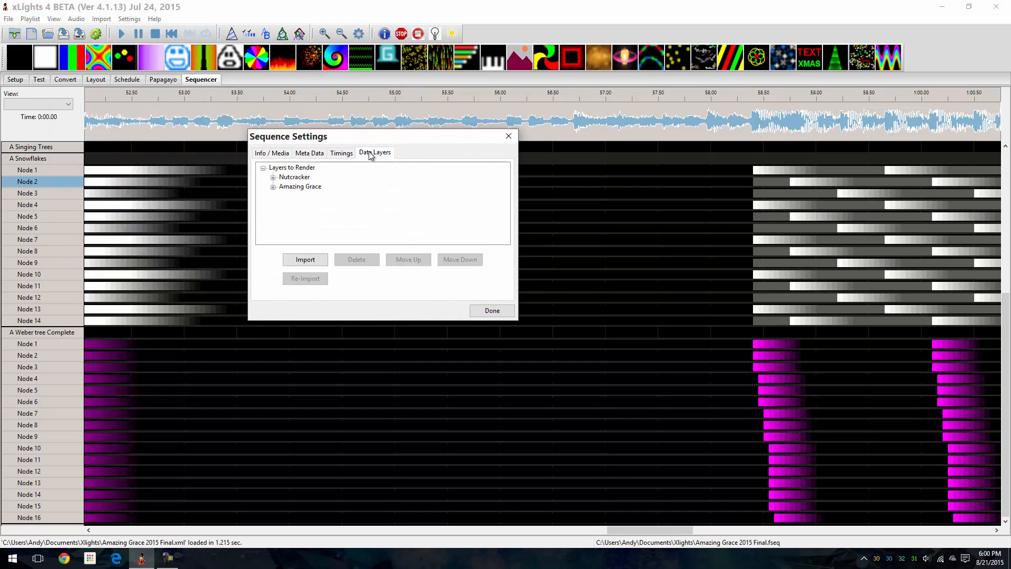
click(273, 186)
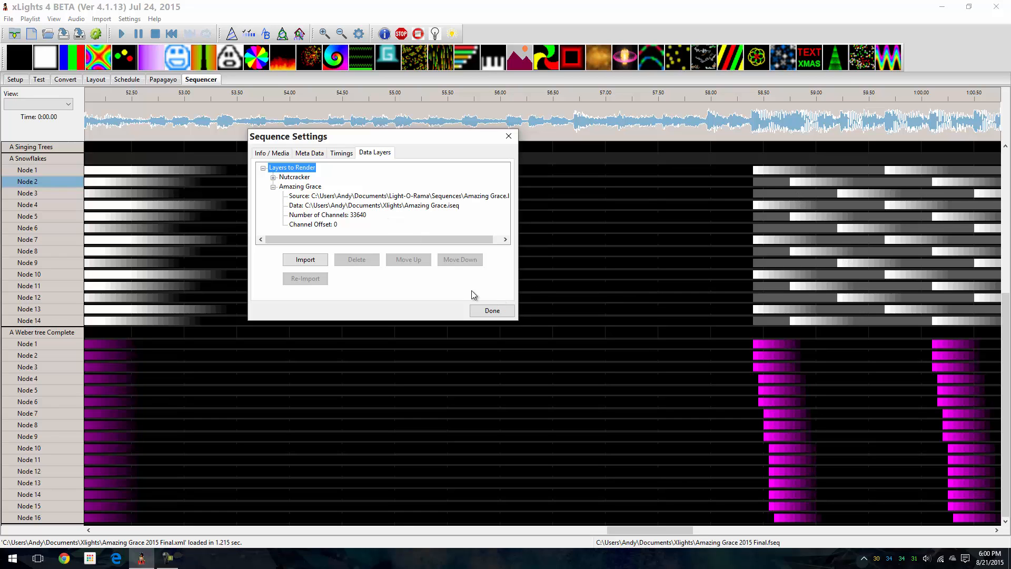
click(490, 311)
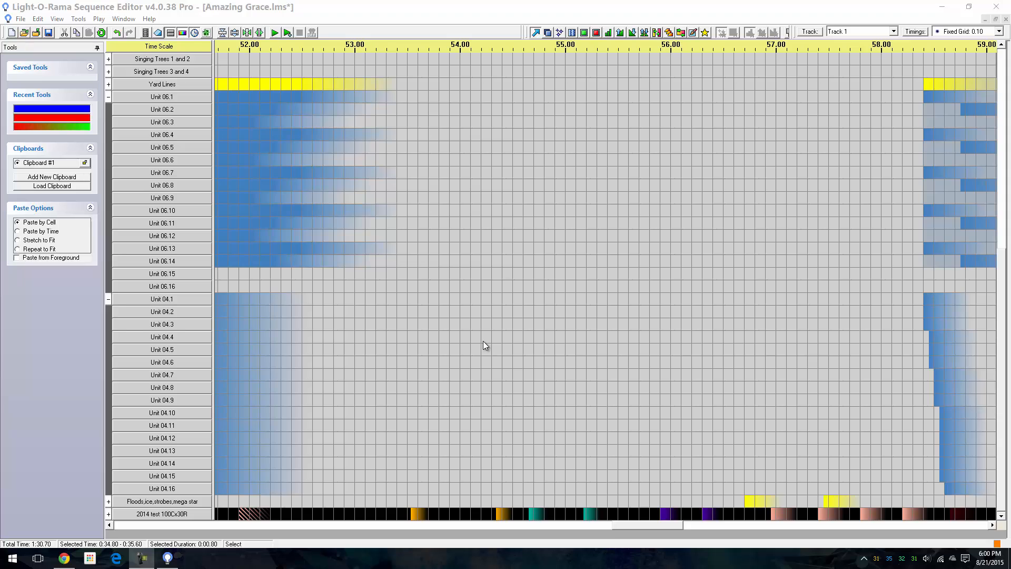
Switch to the Light-O-Rama Sequence Editor, and collapse and re-expand the Snowflakes group to review its Unit 06 channels.
mouse_move(483, 341)
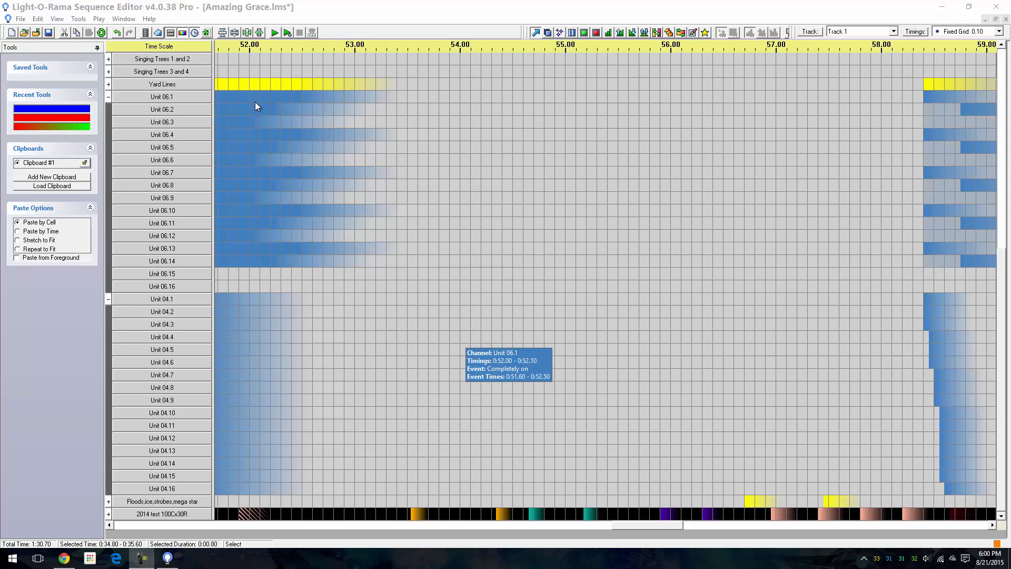
click(108, 97)
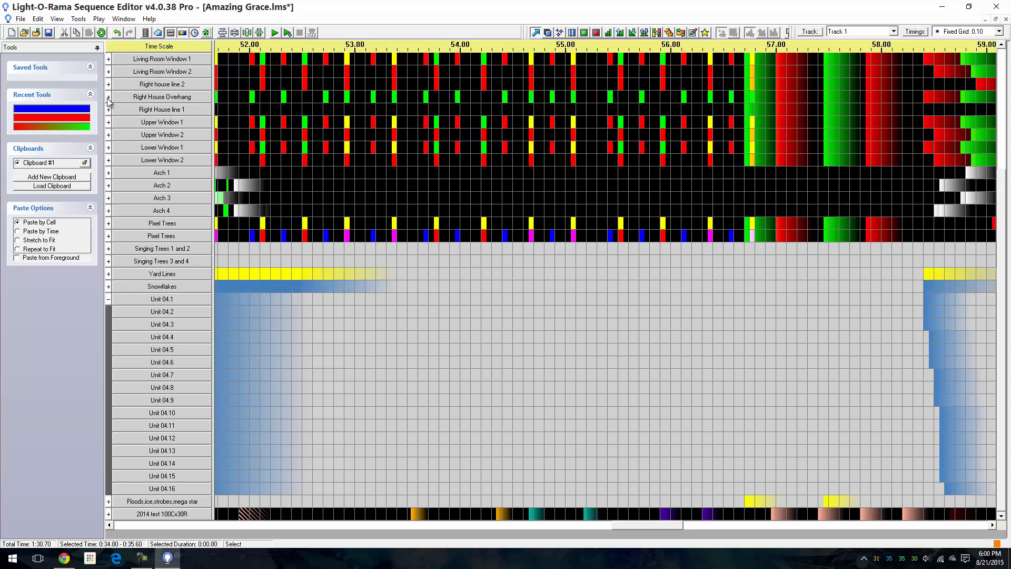
click(109, 287)
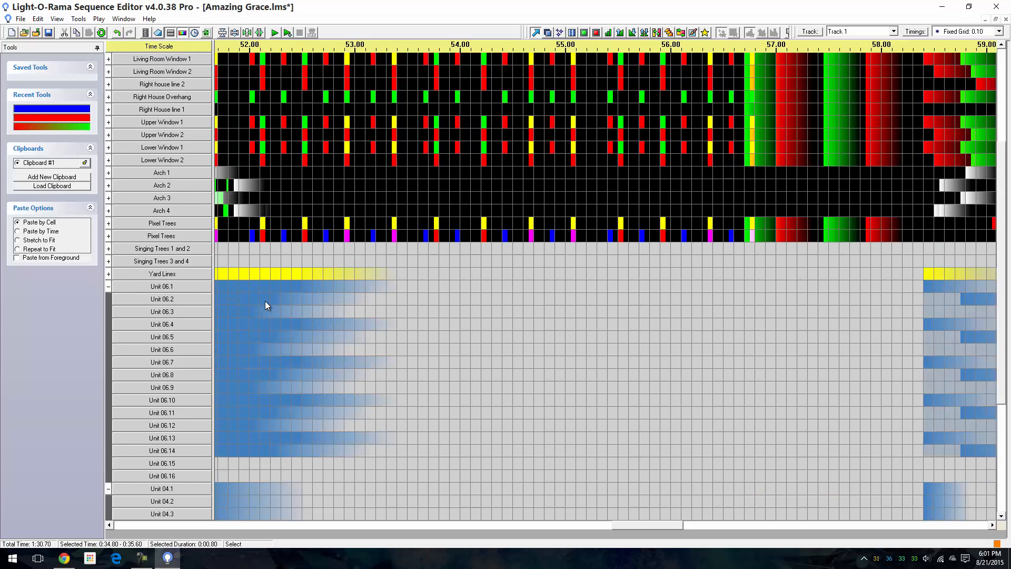
scroll(265, 304, down, 5)
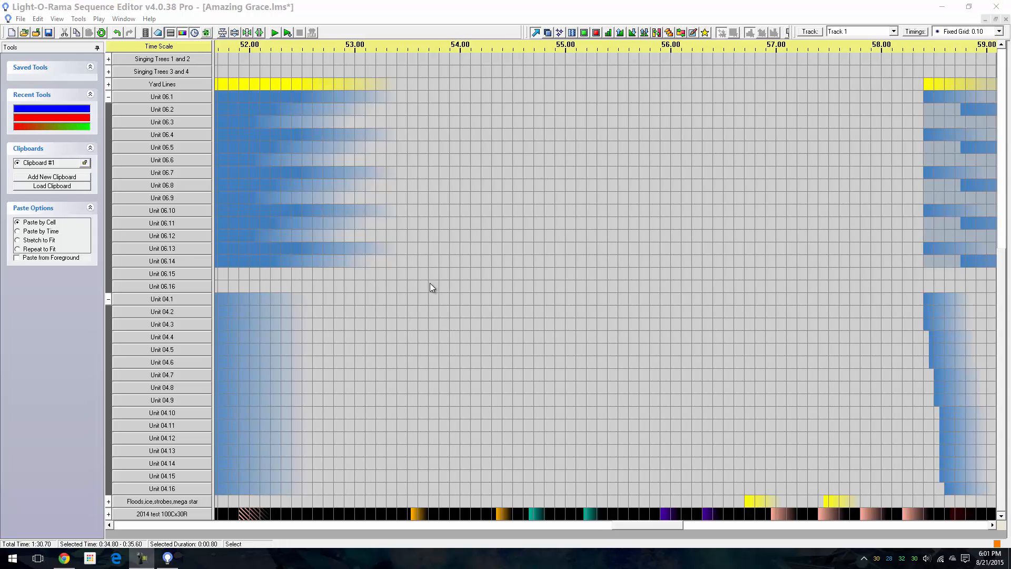
Turn on Unit 04.1 from 53.20 to 53.70 and chase that effect down through Unit 04.16 until 56.50.
drag(383, 299, 435, 300)
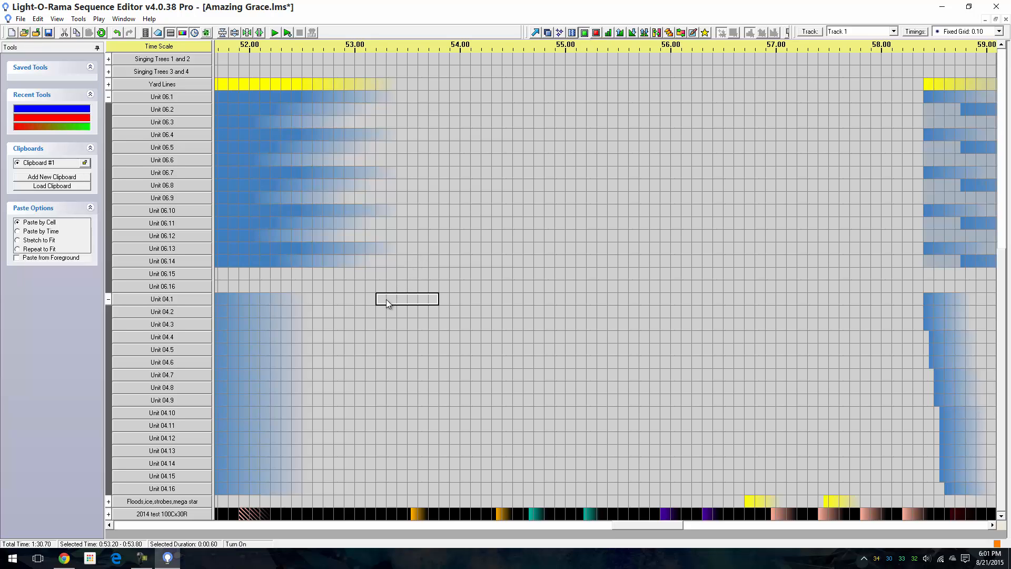
drag(387, 299, 419, 300)
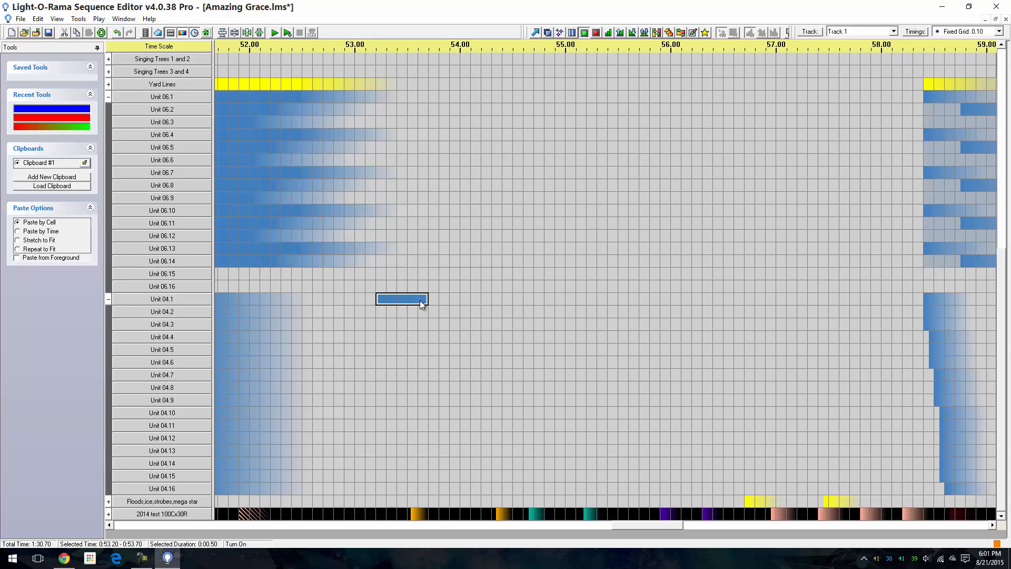
click(667, 35)
drag(381, 301, 709, 495)
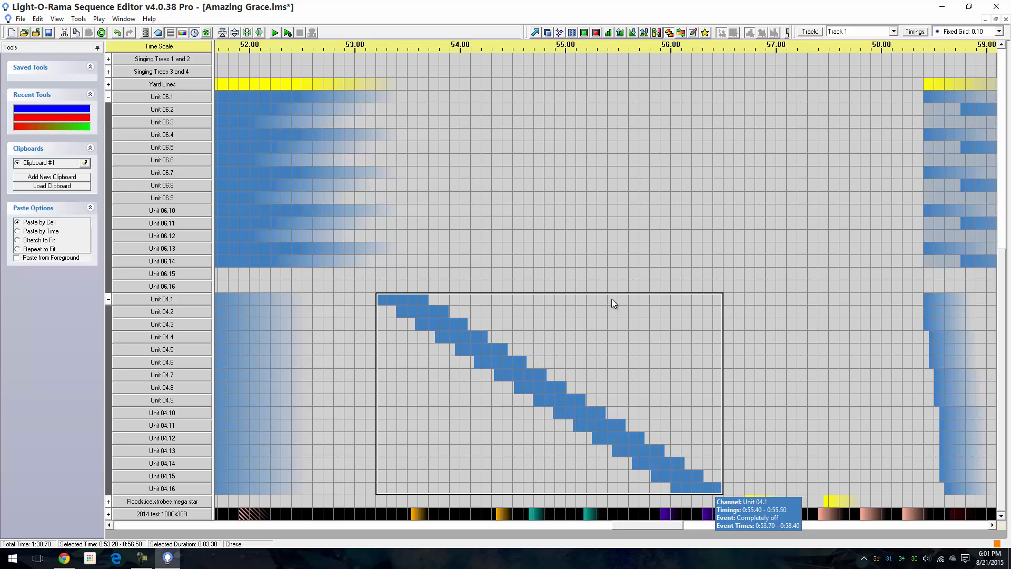
Try clearing the middle of the Unit 04 chase between 54.40 and 55.10 and chasing across the gap, and undo these changes.
right_click(534, 384)
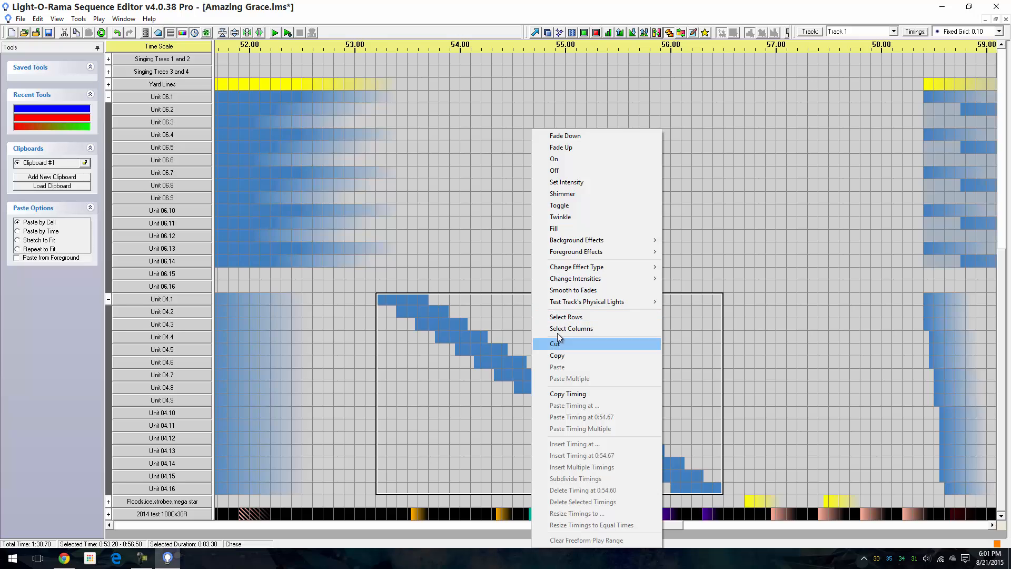
click(510, 310)
drag(506, 312, 571, 426)
key(Delete)
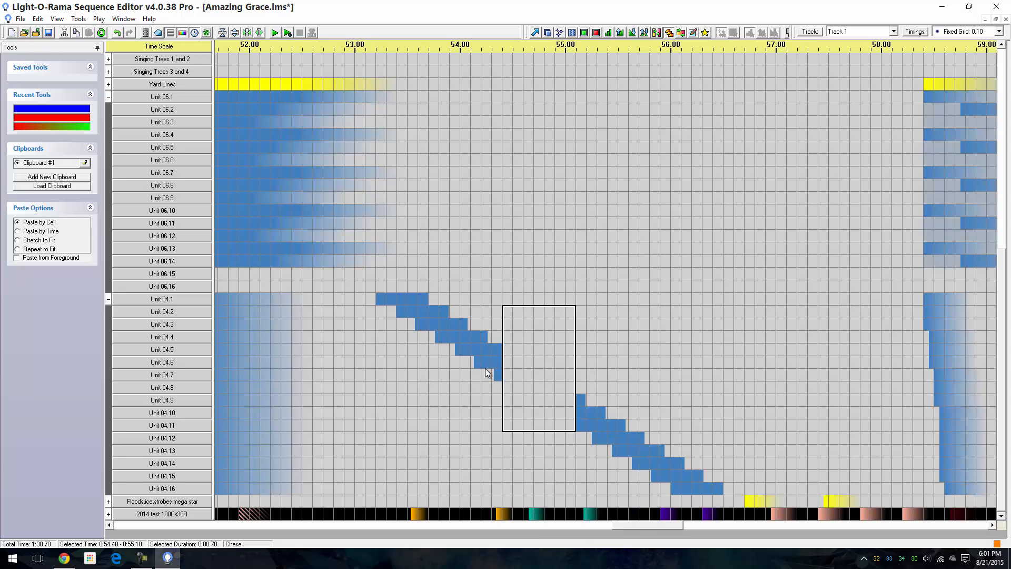
drag(466, 330, 529, 404)
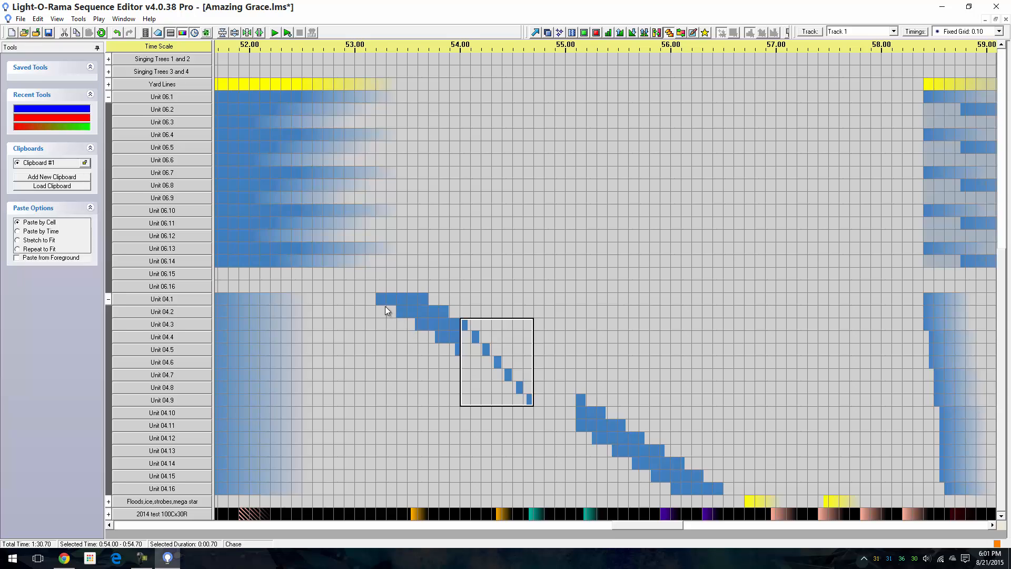
drag(376, 299, 693, 474)
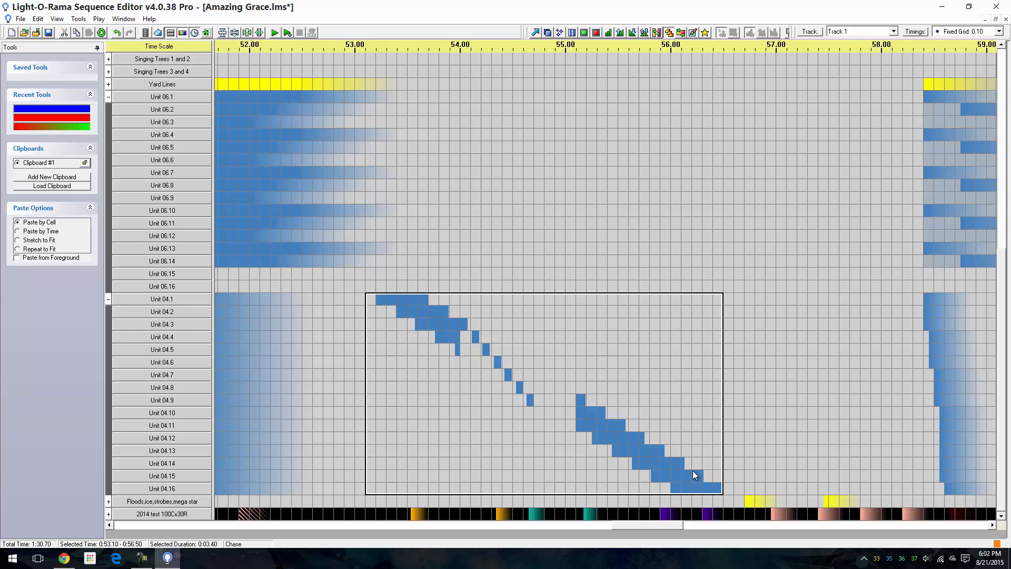
key(ctrl+z)
key(ctrl+z)
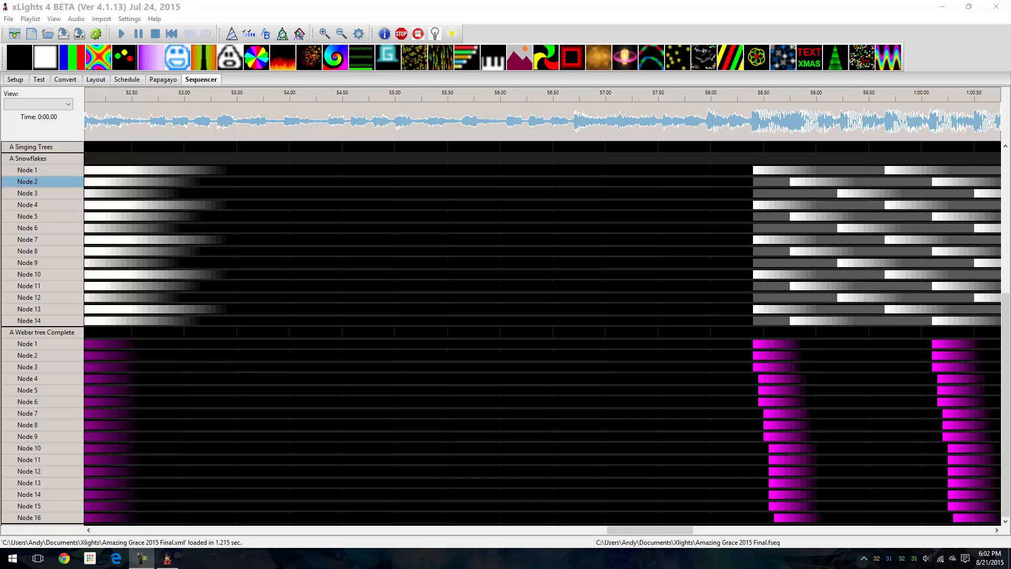
Switch to xLights and place a SingleStrand effect on the A Weber tree Complete row from about 53.20 to 55.70.
drag(1, 421, 430, 119)
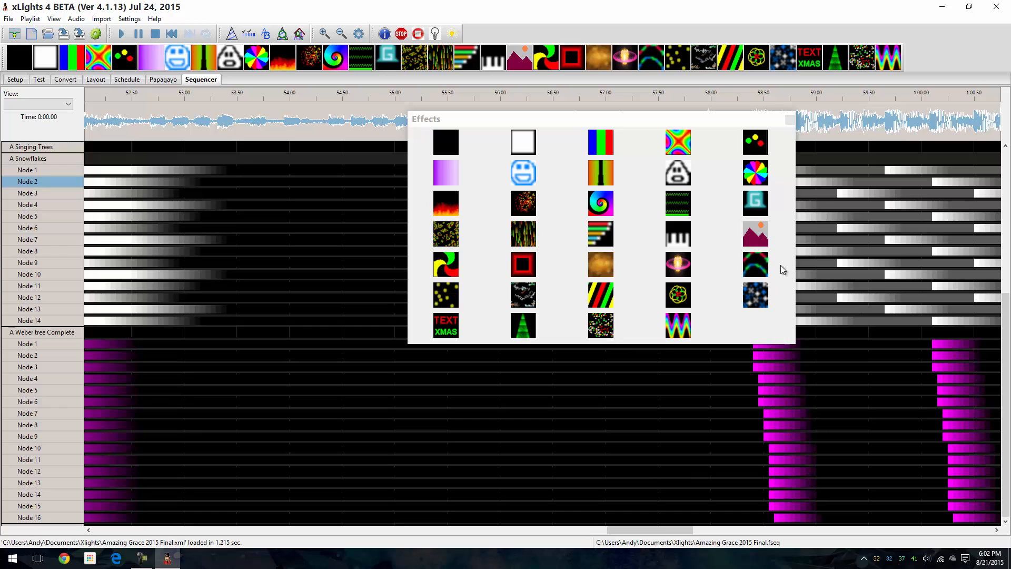
drag(758, 264, 468, 348)
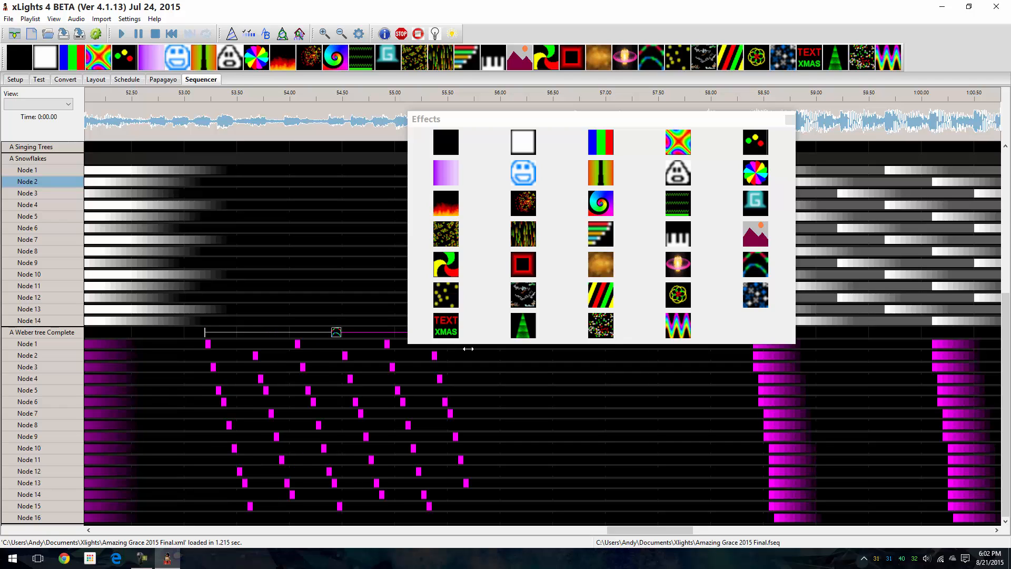
drag(560, 121, 0, 310)
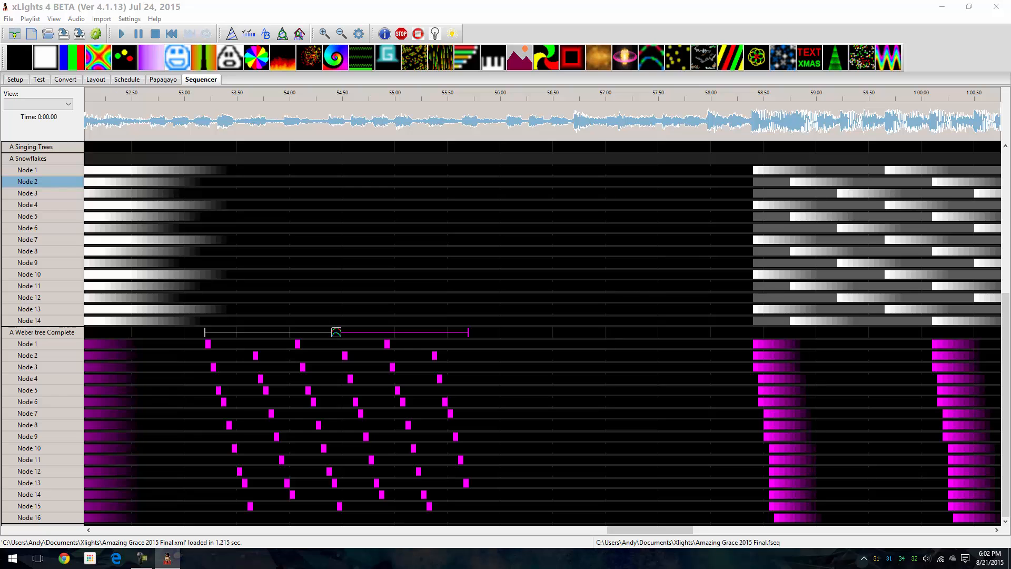
Set the SingleStrand effect's chase size to 54 and cycles to 0.8, and extend its end to about 57.85.
drag(459, 91, 440, 206)
drag(418, 92, 727, 154)
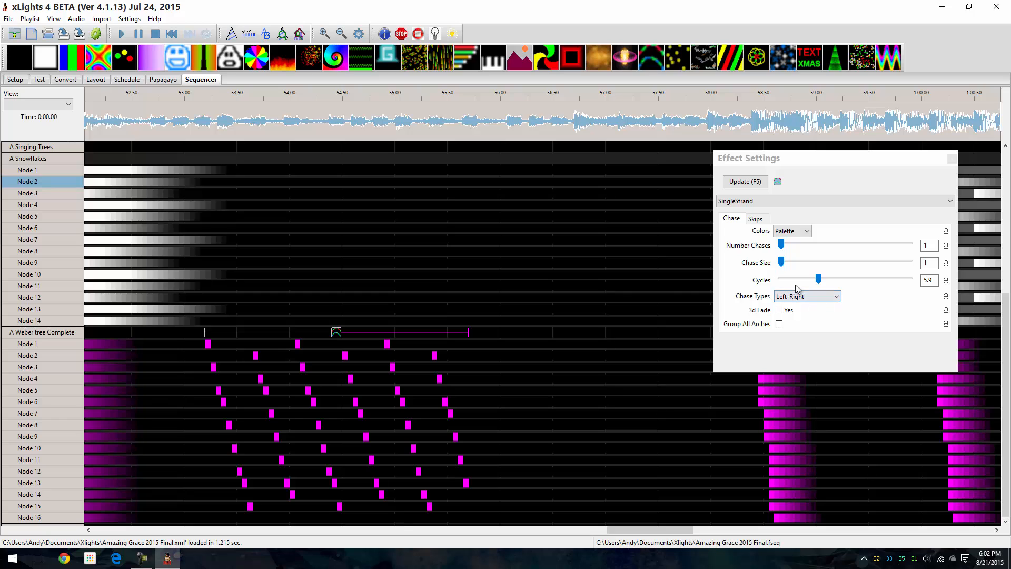
drag(818, 277, 848, 286)
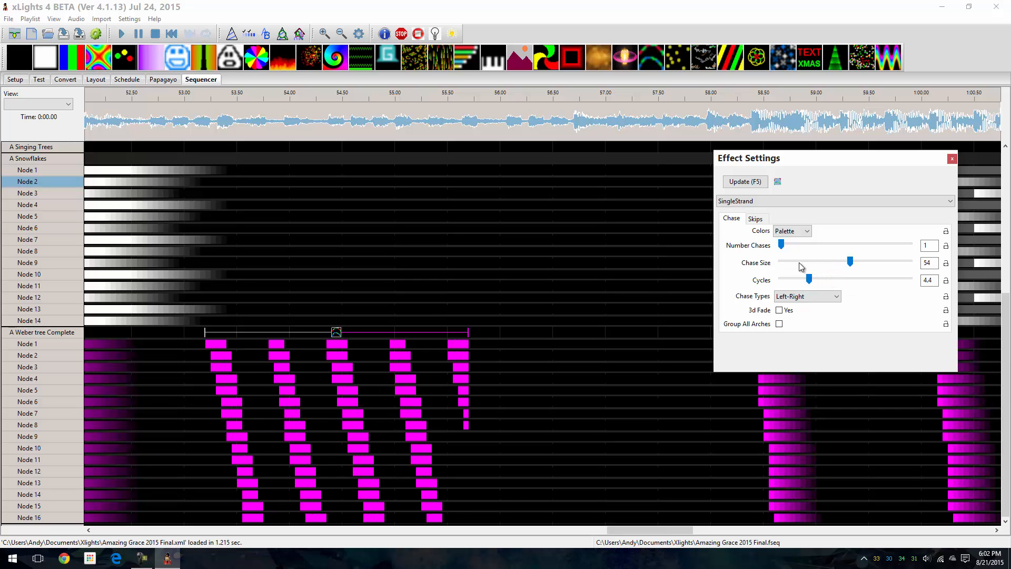
mouse_move(783, 246)
mouse_down()
mouse_move(841, 261)
mouse_move(781, 260)
mouse_move(807, 278)
mouse_move(786, 286)
mouse_up()
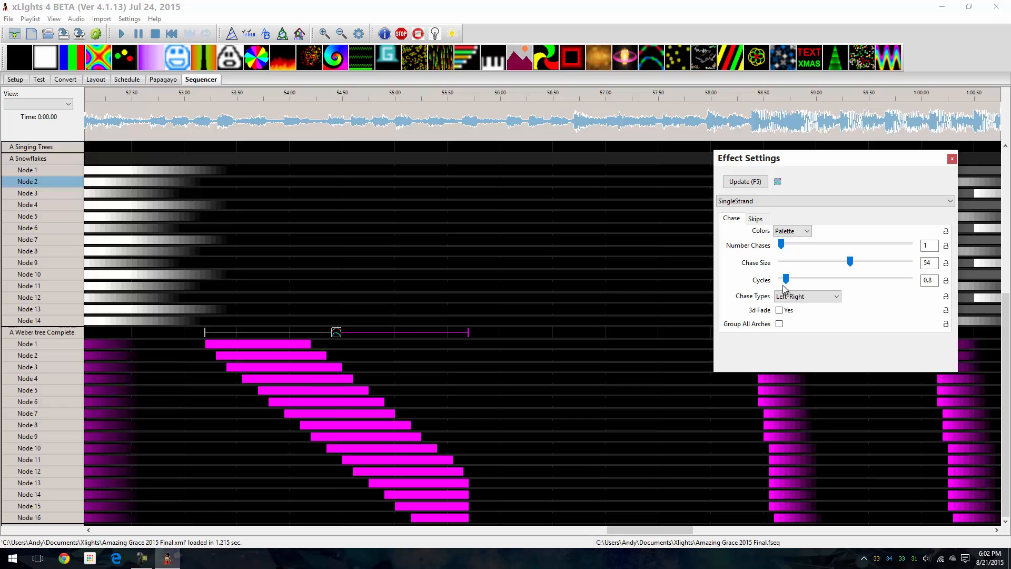
drag(467, 330, 695, 331)
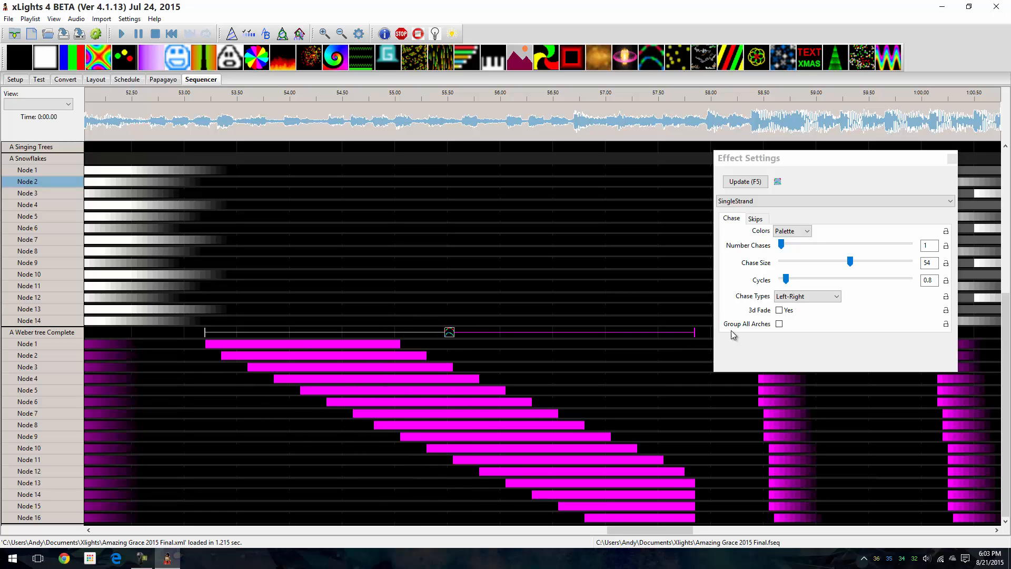
Try the Right-Left chase type, and change the effect to Bounce from Left with 6.5 cycles.
click(823, 298)
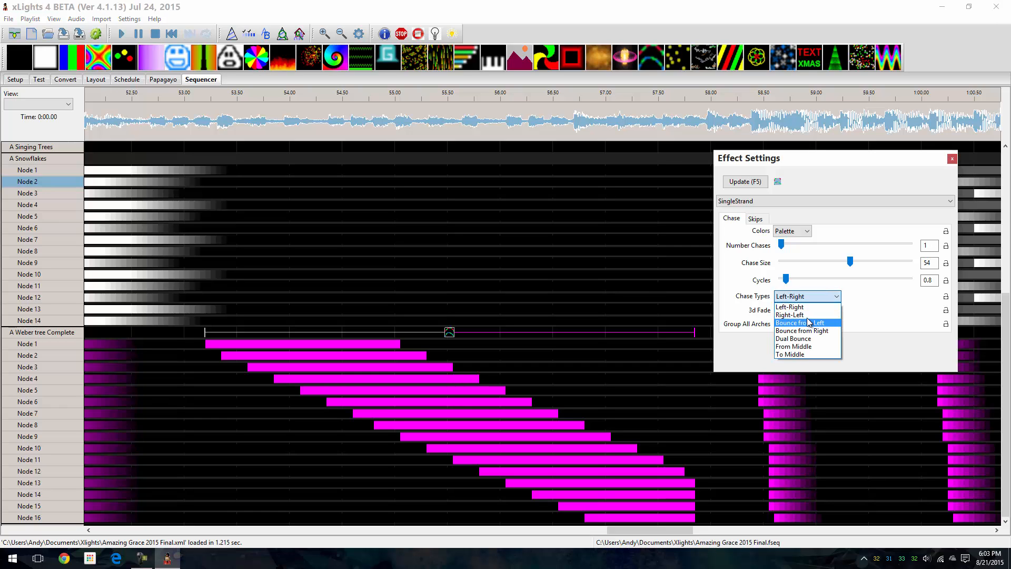
click(809, 315)
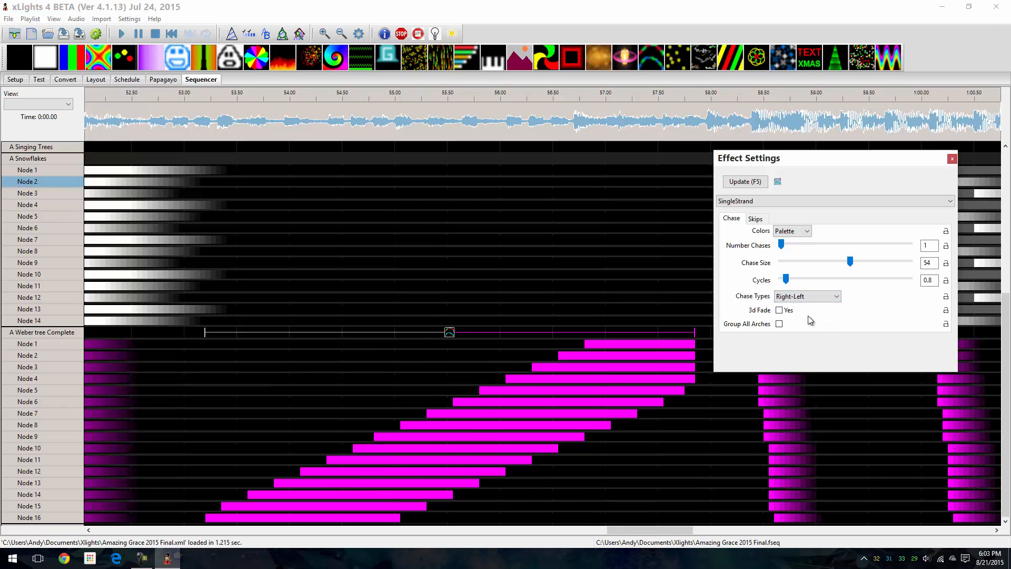
click(828, 298)
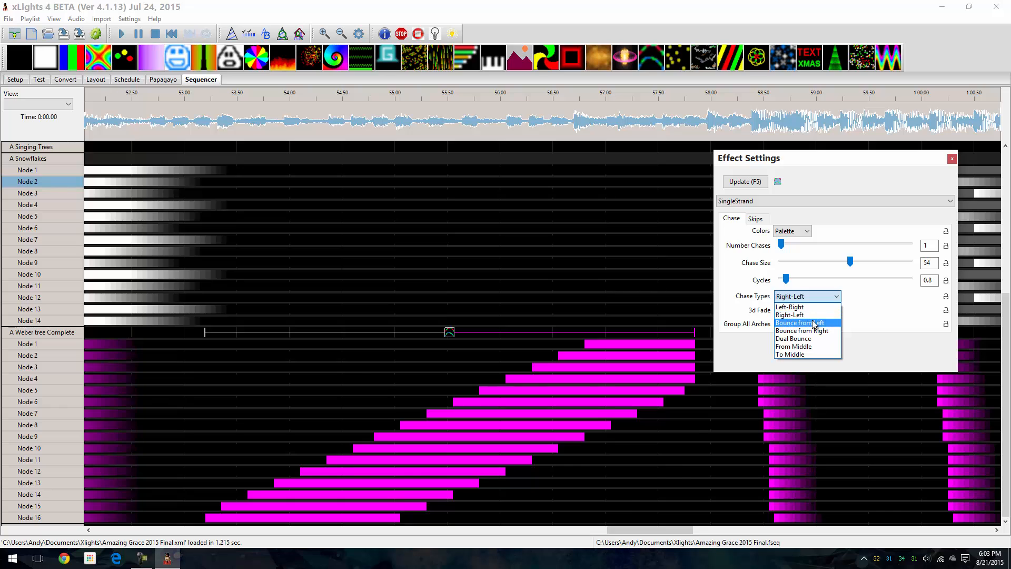
click(815, 323)
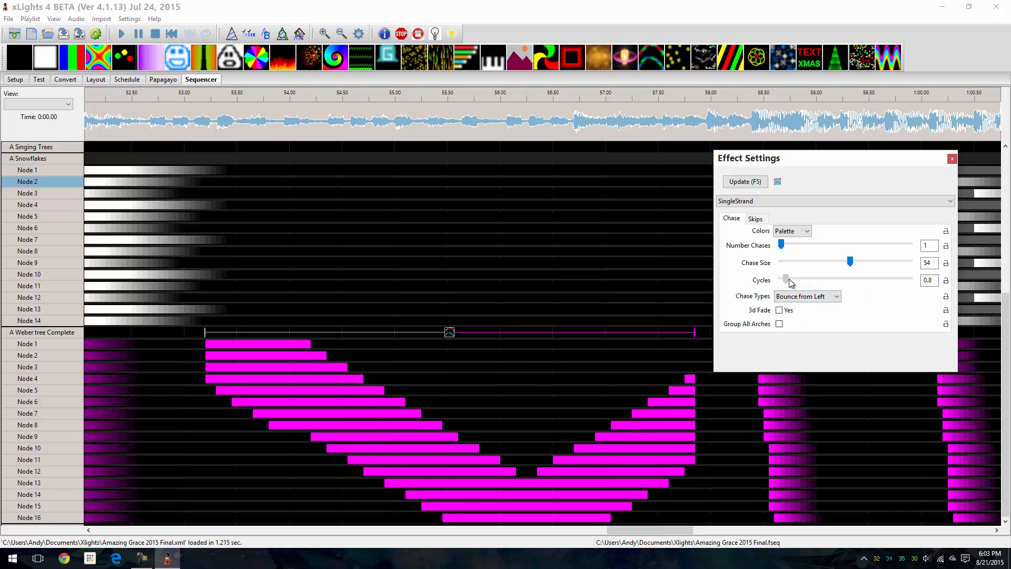
drag(785, 278, 822, 291)
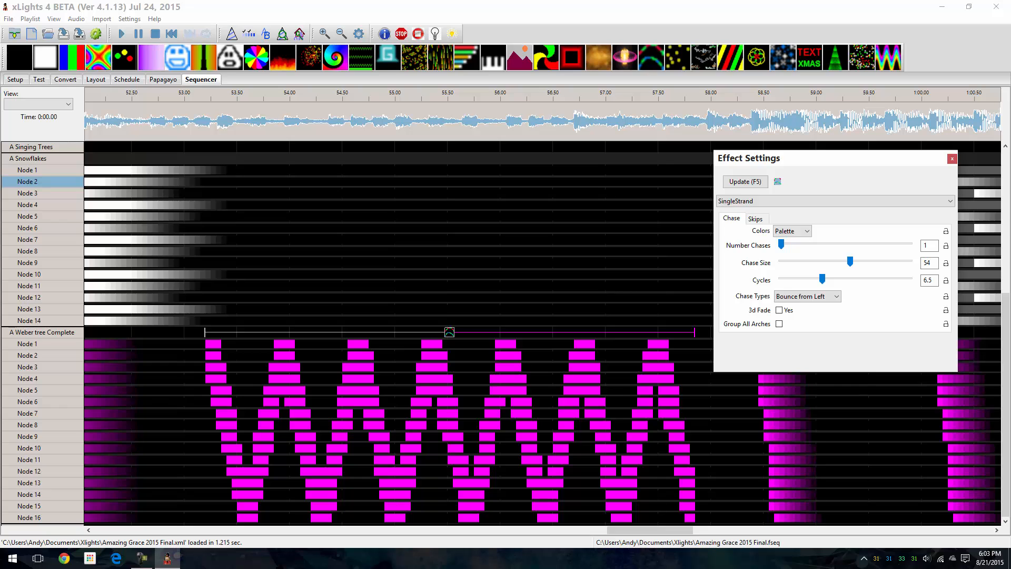
Bring up the house preview and adjust the bounce chase to a chase size of 60 with fewer cycles.
drag(1010, 158, 2, 5)
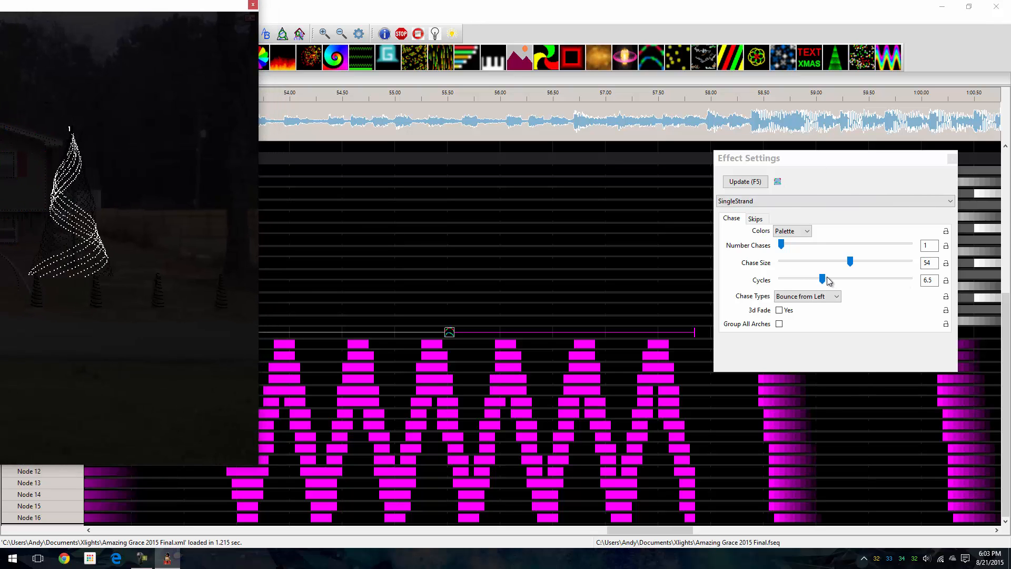
drag(828, 281, 790, 283)
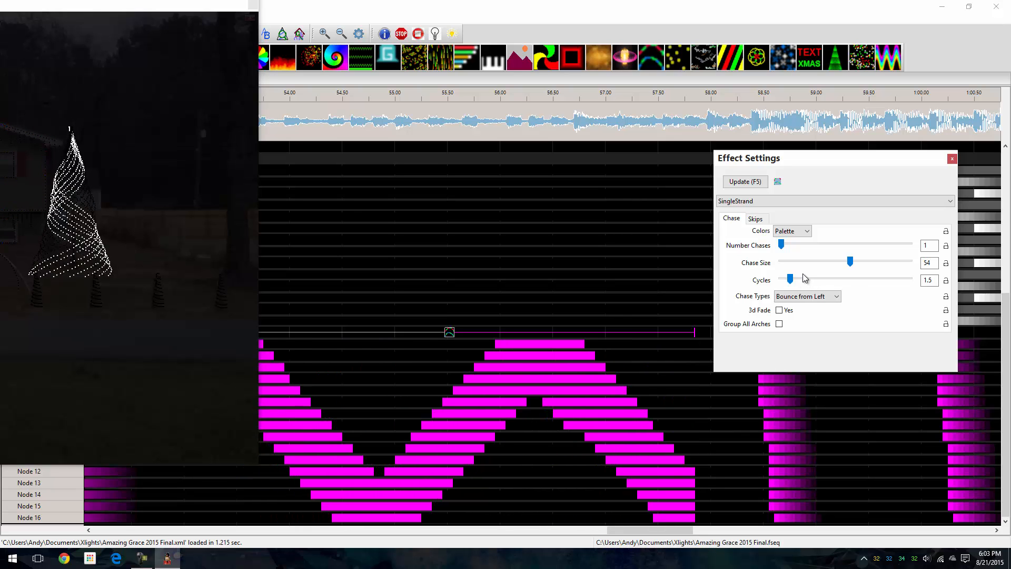
drag(850, 262, 819, 265)
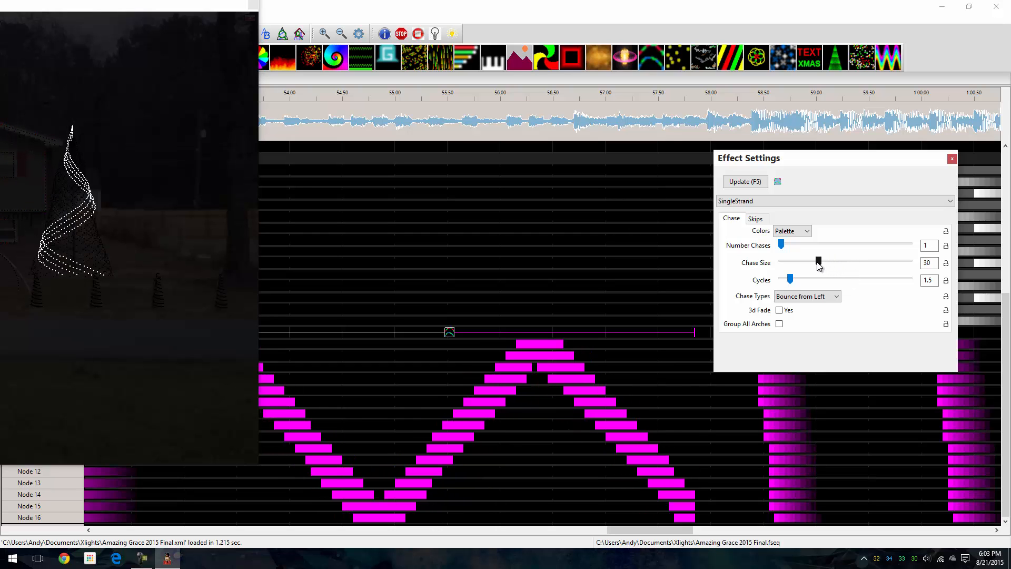
drag(819, 263, 855, 274)
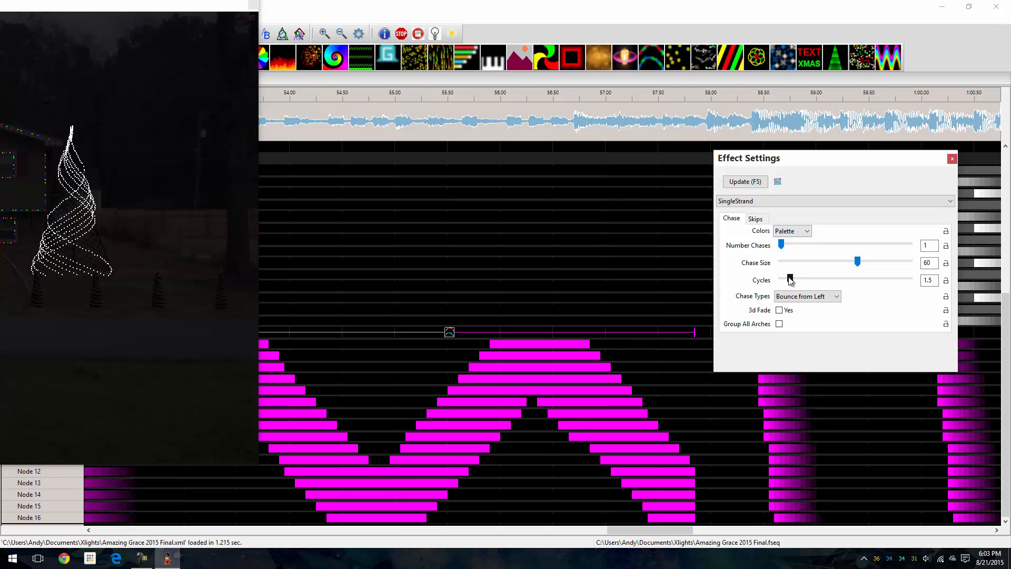
mouse_move(789, 279)
mouse_down()
mouse_move(825, 279)
mouse_move(803, 282)
mouse_up()
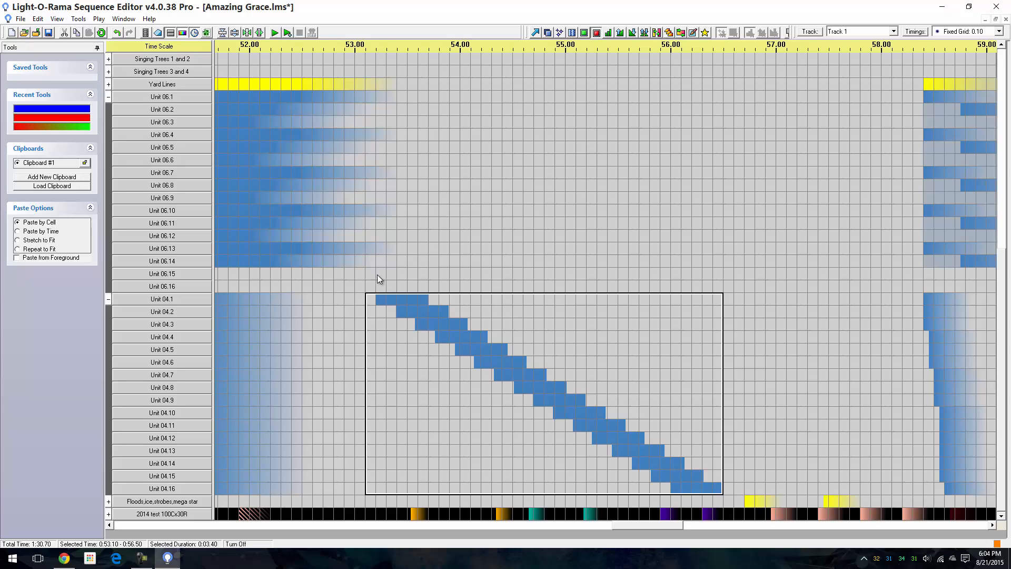
Switch to Light-O-Rama and clear the diagonal chase on Unit 04.1 to 04.16, from about 53.20 to 56.50.
mouse_move(371, 300)
mouse_down()
mouse_move(627, 440)
mouse_move(765, 471)
mouse_move(765, 483)
mouse_up()
key(Delete)
click(538, 324)
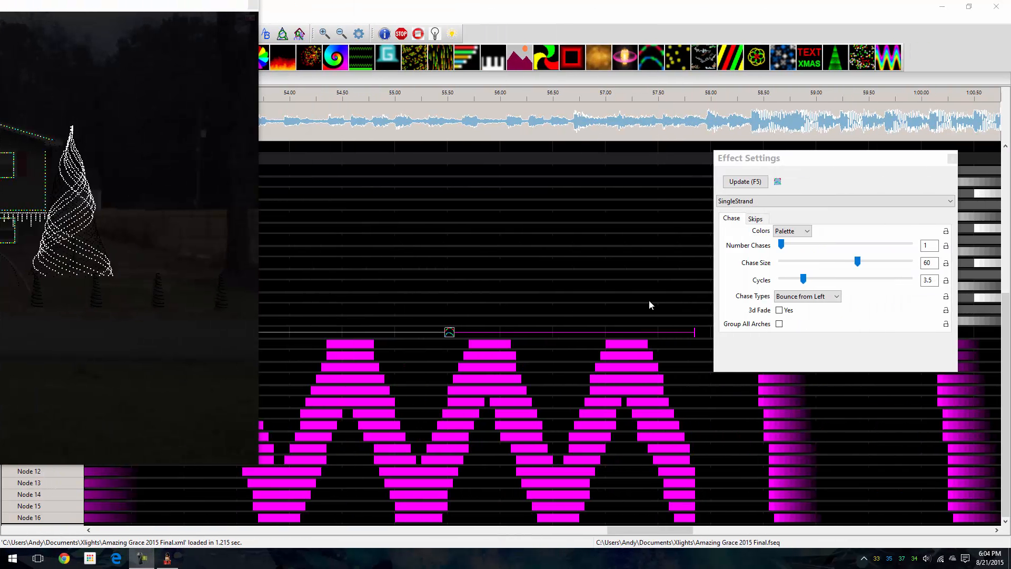
Switch to xLights, paste a copy of the SingleStrand effect at about 58.35 on the A Weber tree Complete row, and delete the copy.
right_click(449, 332)
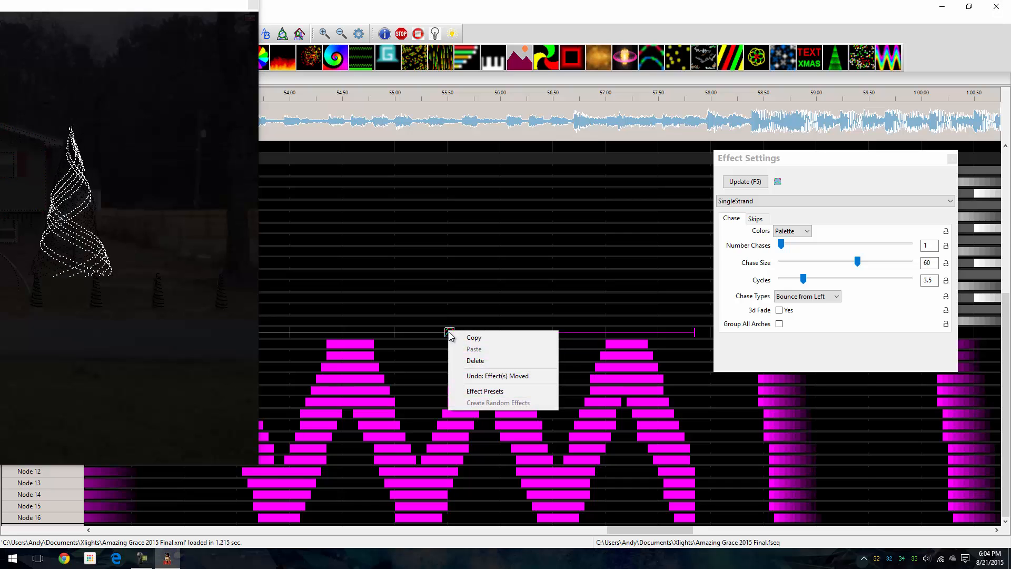
click(505, 337)
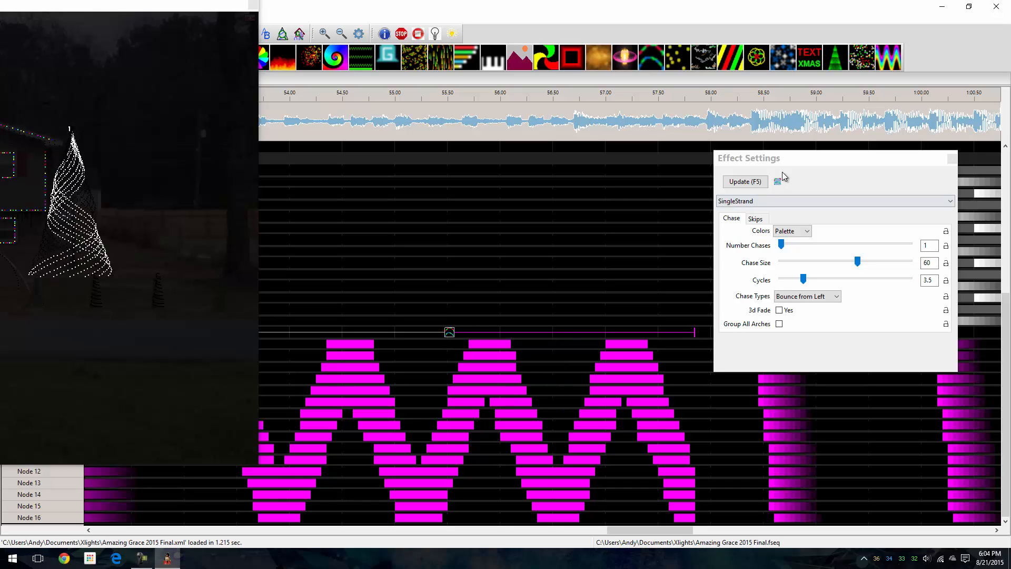
drag(780, 161, 1, 464)
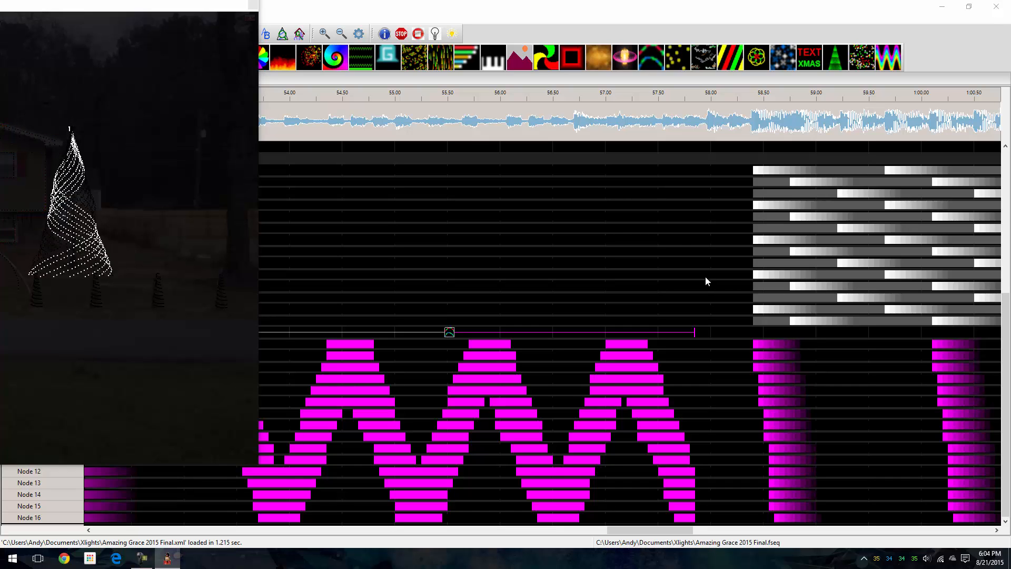
click(750, 332)
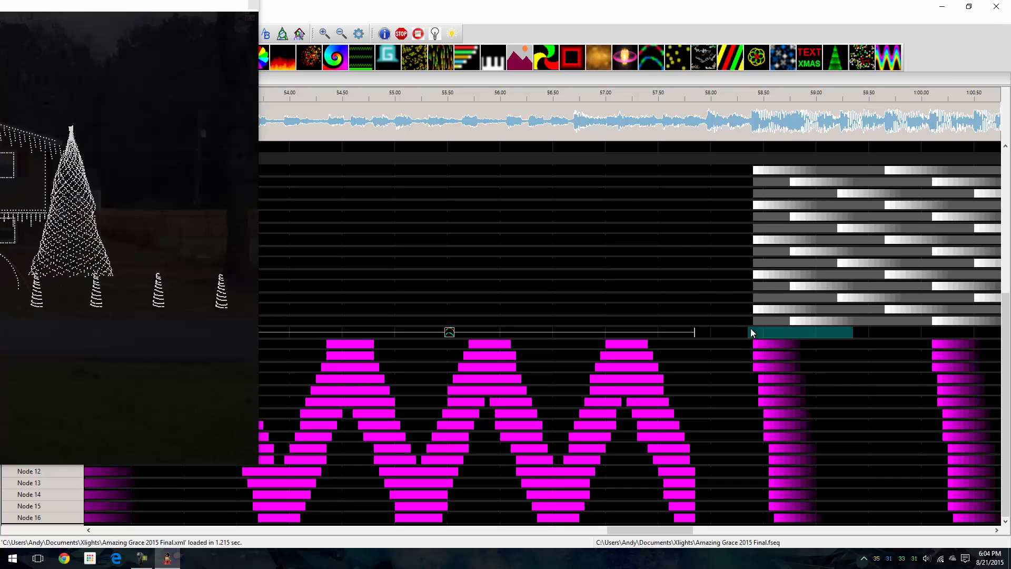
right_click(750, 332)
click(770, 344)
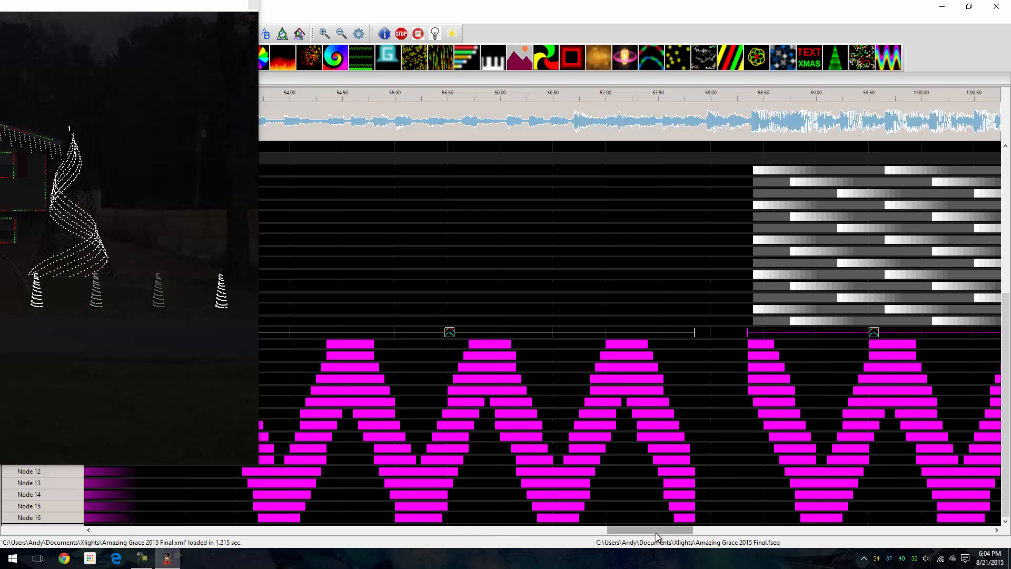
drag(656, 535, 683, 529)
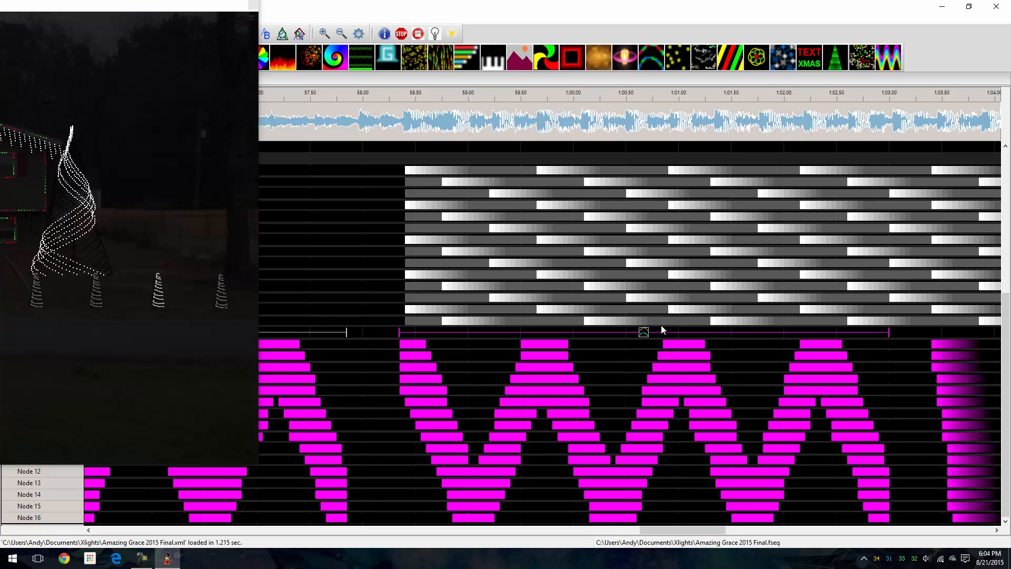
key(Delete)
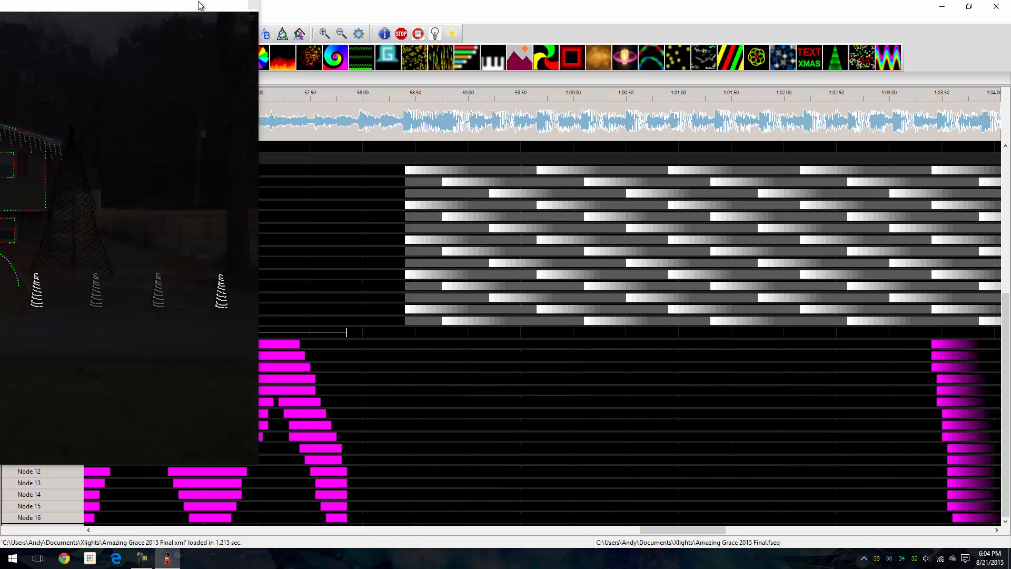
Move the house preview off the timeline and convert the channel data on Node 1 of A Weber tree Complete into effects.
drag(81, 4, 1010, 211)
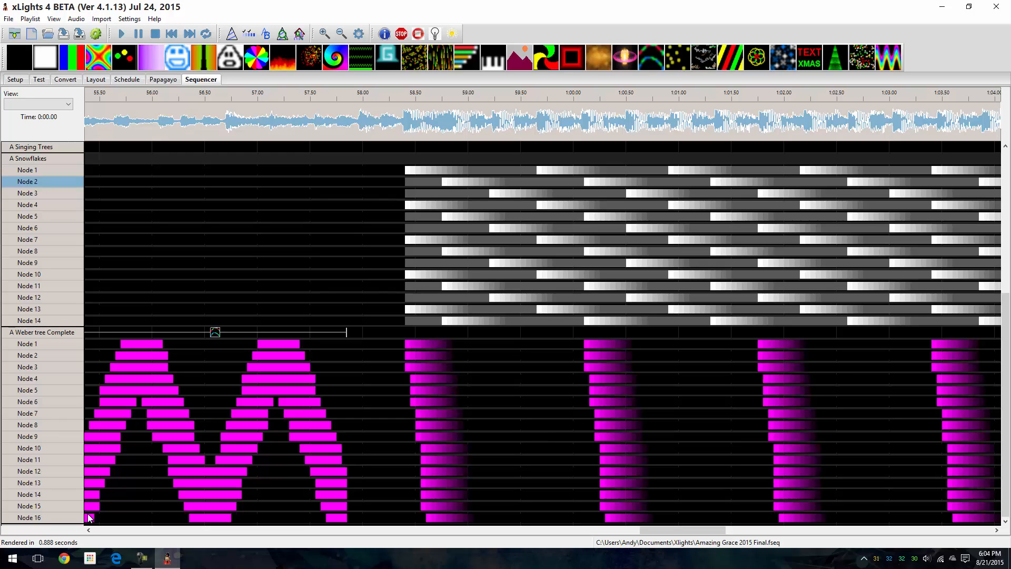
click(89, 529)
click(88, 530)
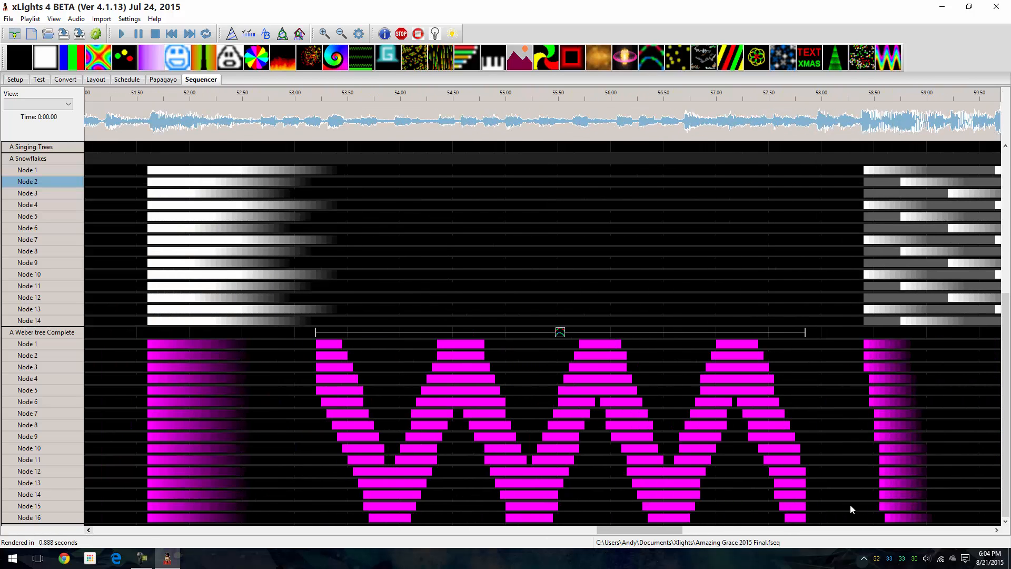
click(996, 529)
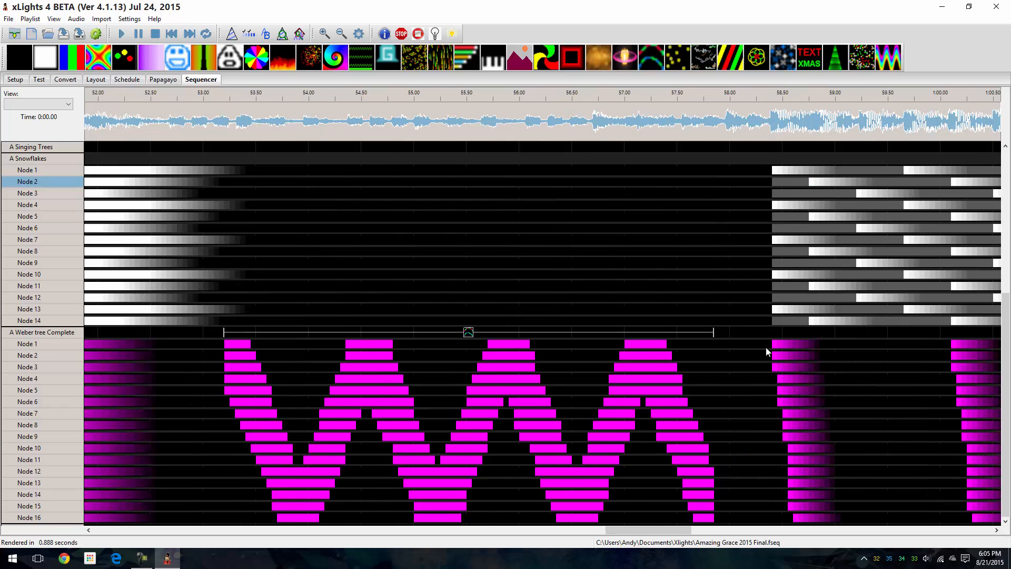
right_click(63, 347)
click(105, 391)
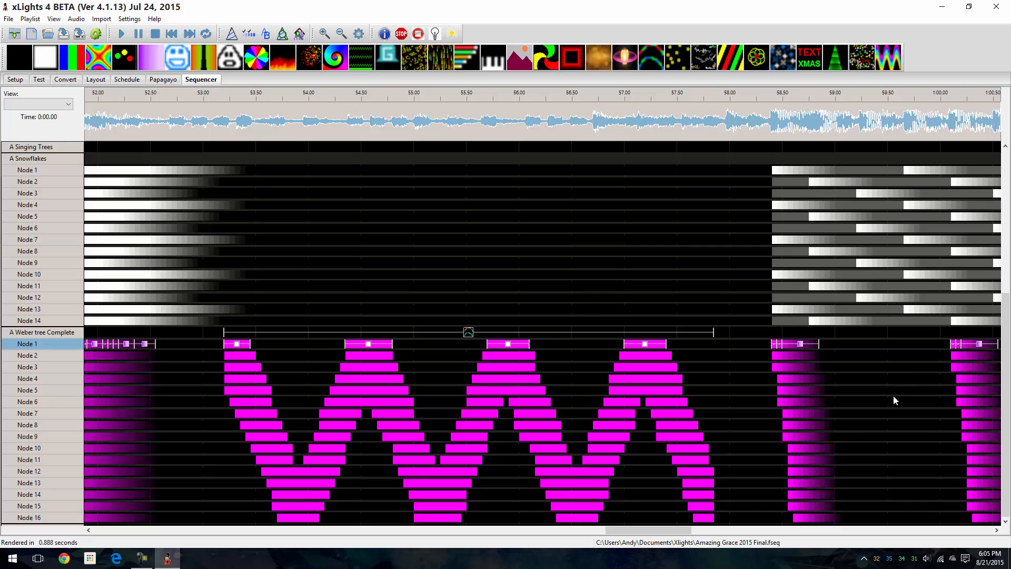
Paste another copy of the bounce effect at about 58.35, above the converted Node 1 effects.
drag(626, 531, 645, 533)
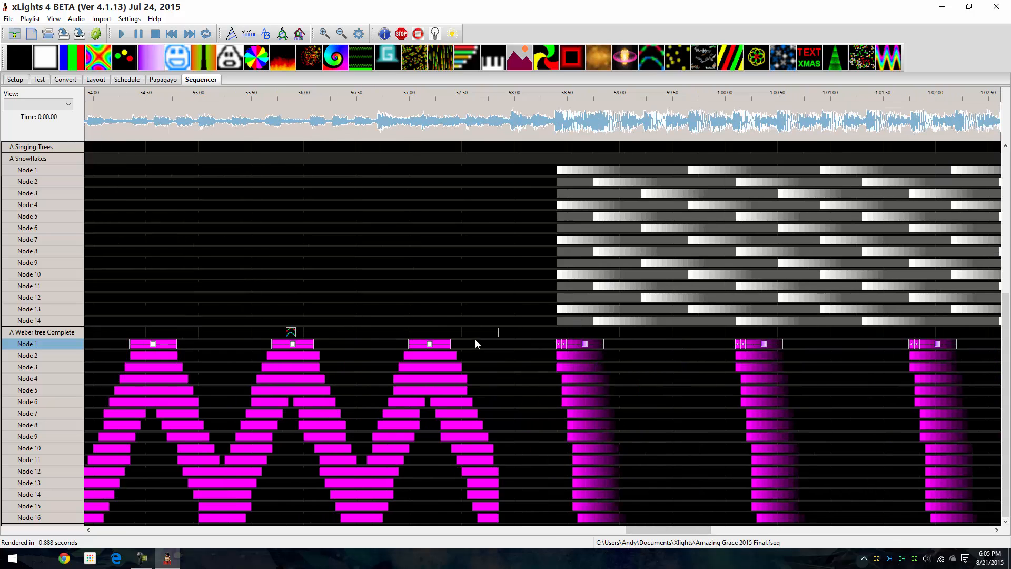
click(293, 331)
right_click(293, 331)
click(304, 338)
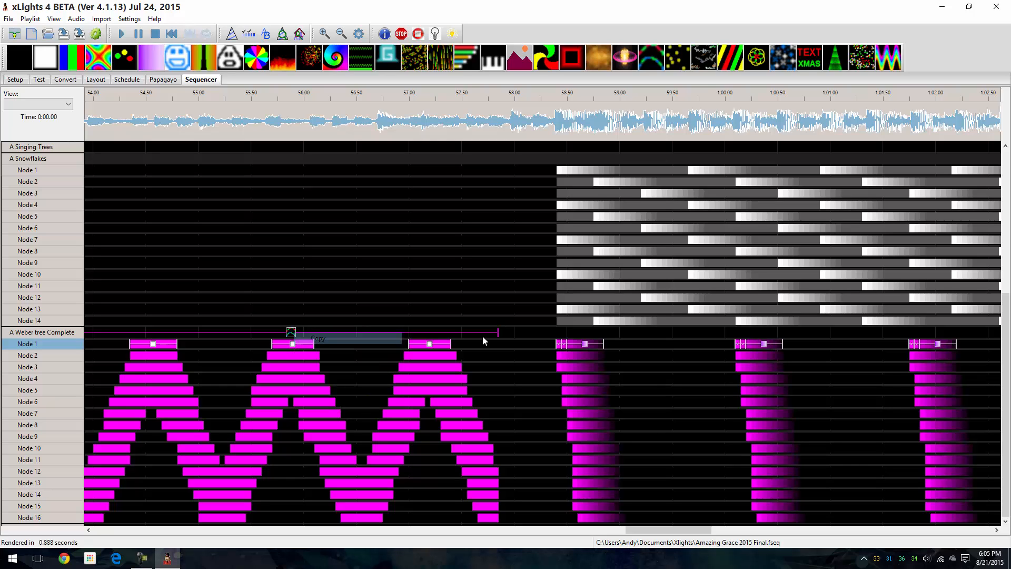
click(553, 336)
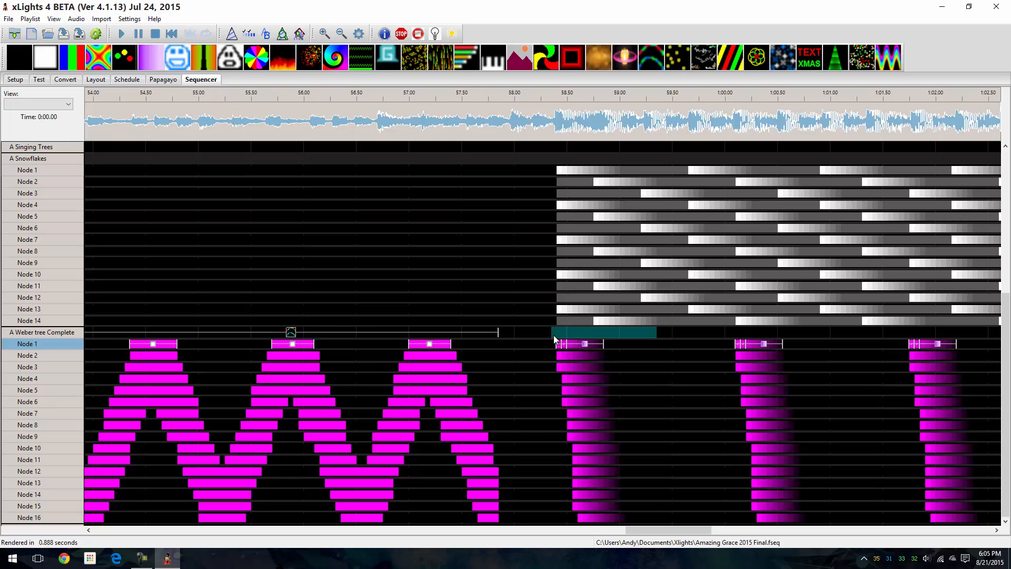
key(ctrl+v)
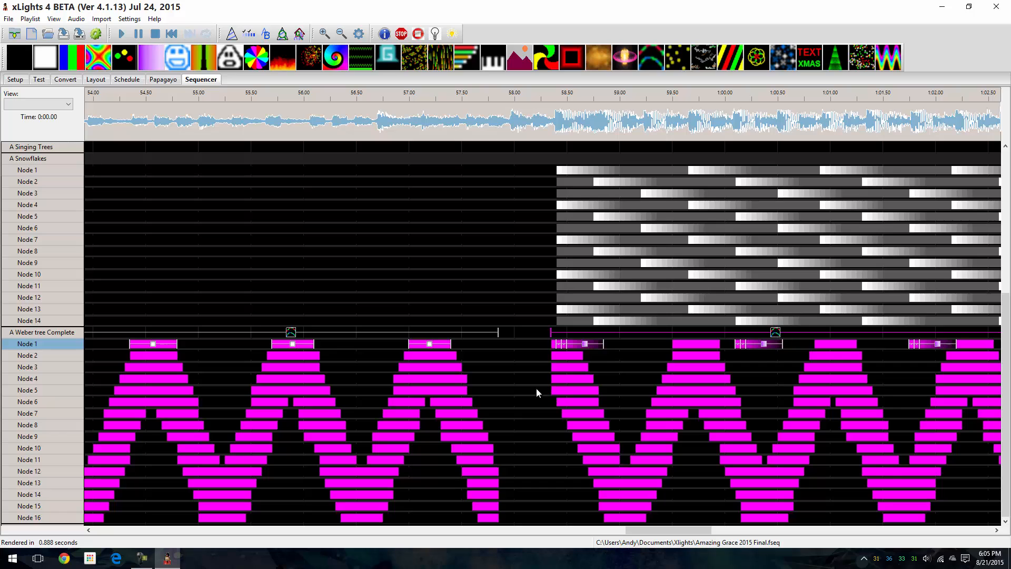
drag(505, 251, 609, 252)
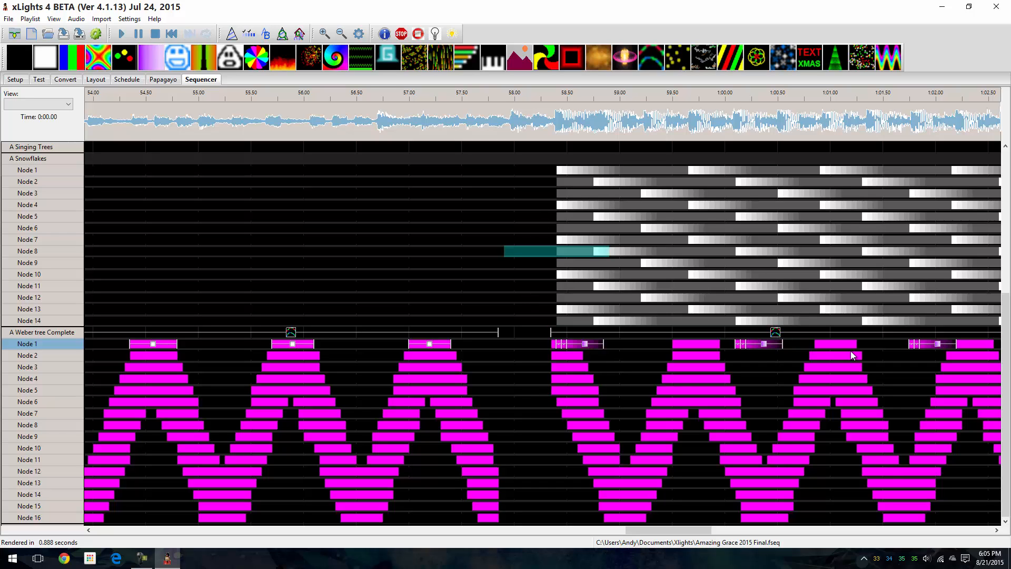
Delete the pasted bounce effect and re-render the whole sequence.
click(772, 334)
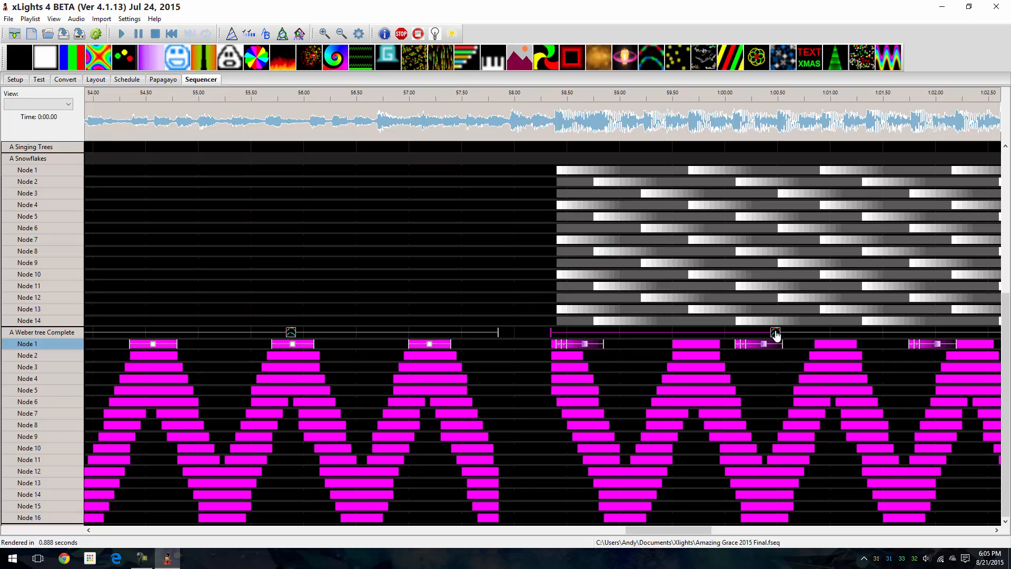
key(Delete)
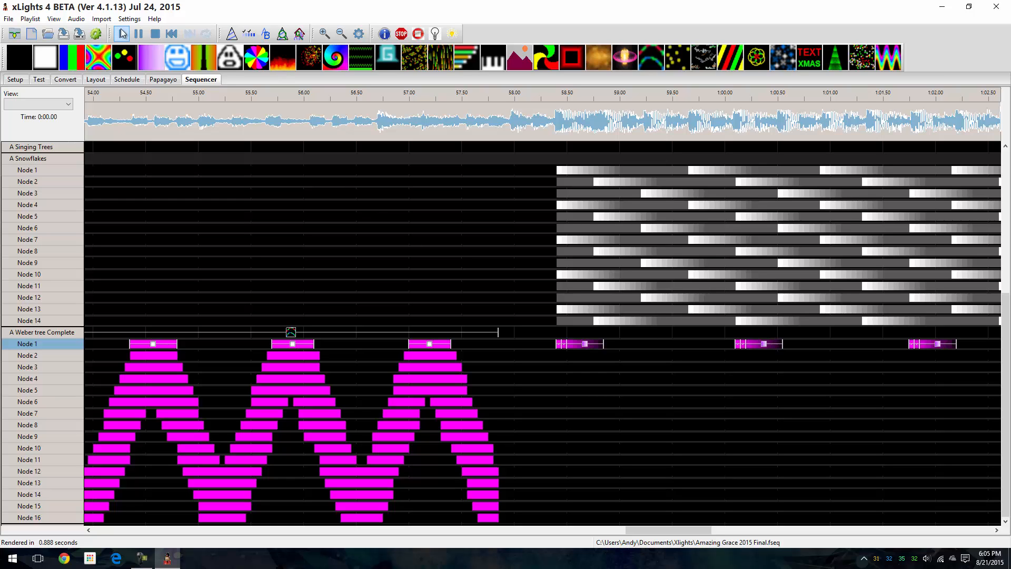
click(99, 35)
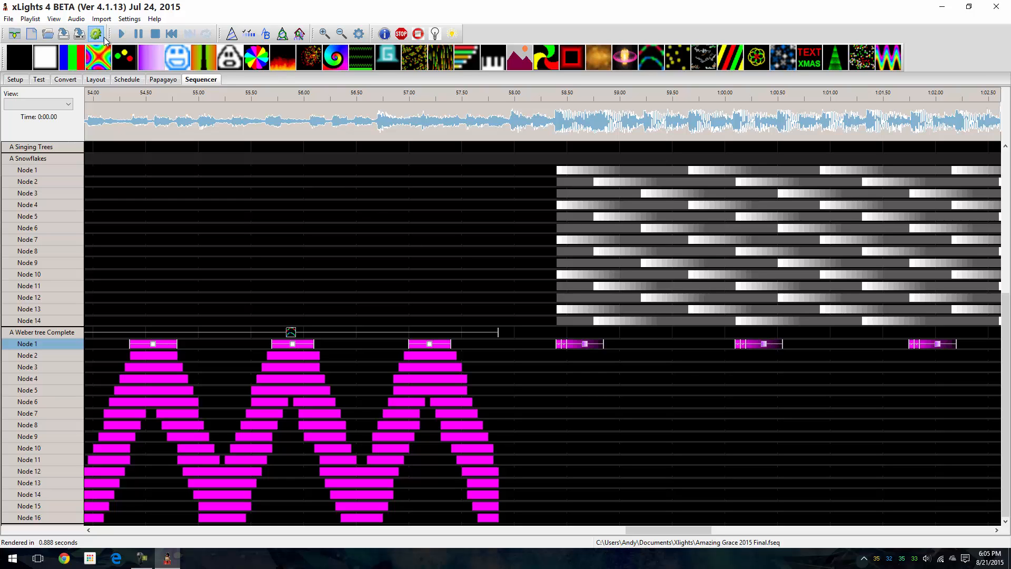
click(689, 375)
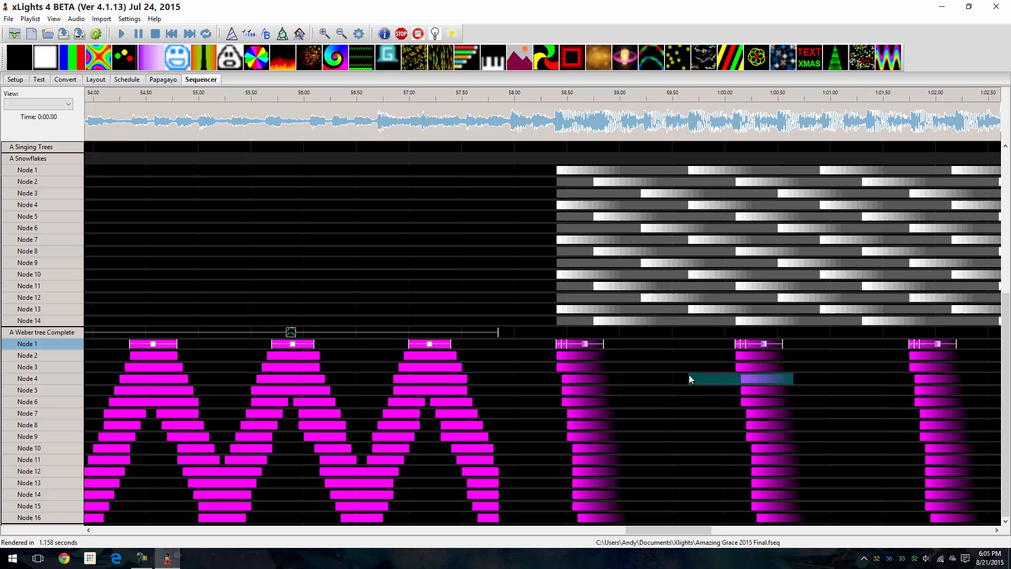
click(652, 414)
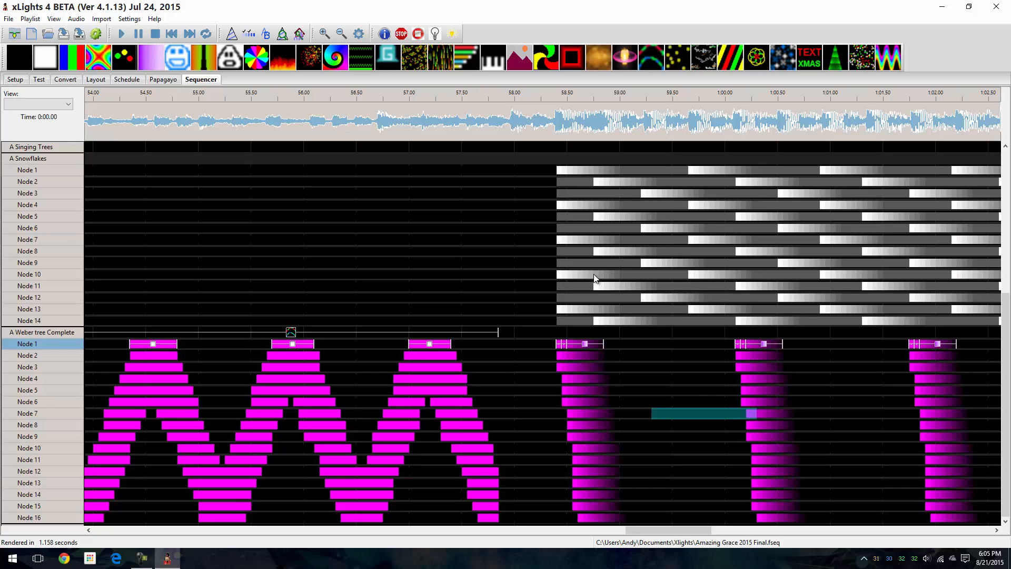
Collapse the A Pixel tree 1, A Snowflakes and A Weber tree Complete rows.
scroll(594, 278, up, 7)
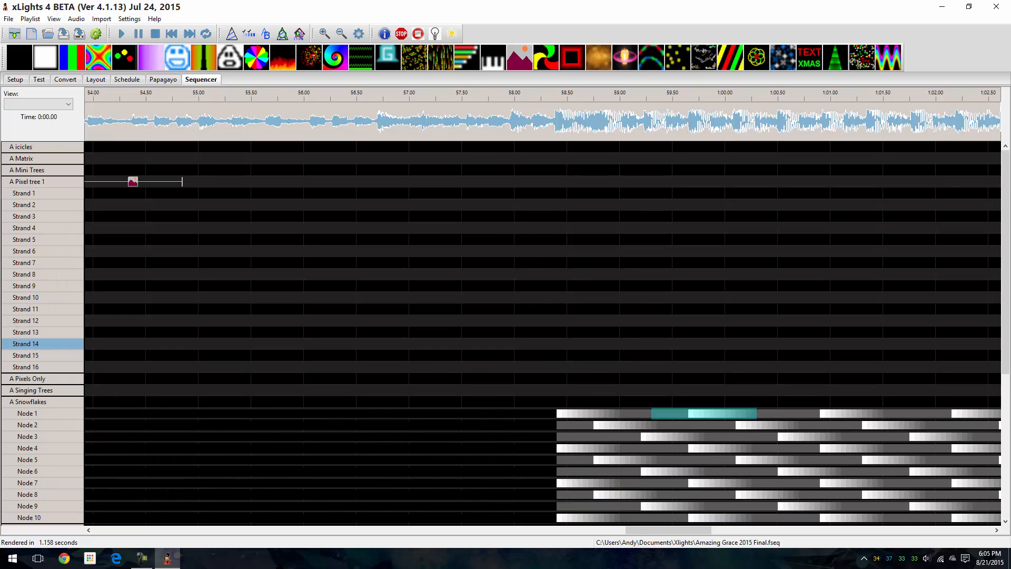
click(89, 530)
click(89, 530)
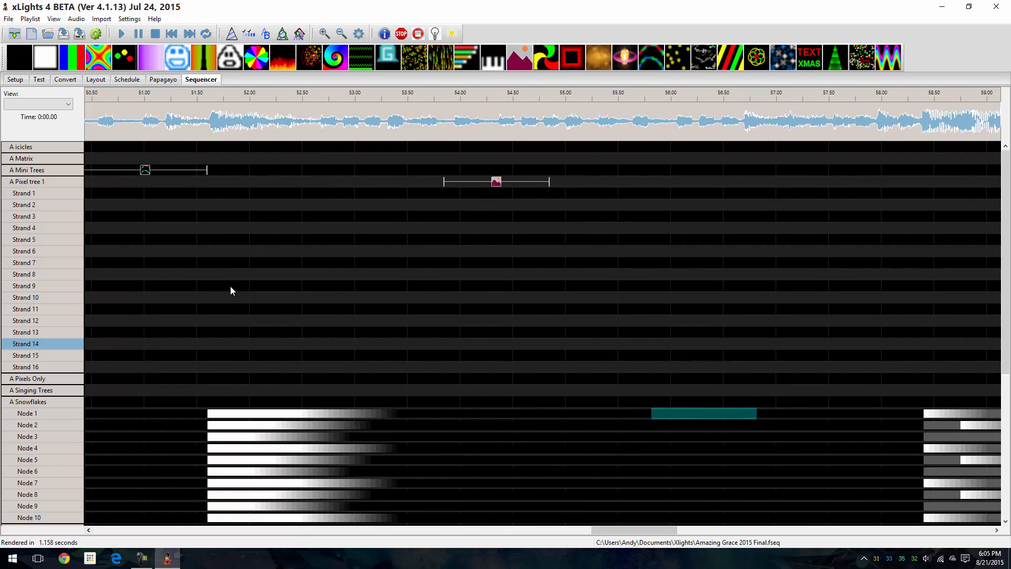
double_click(43, 180)
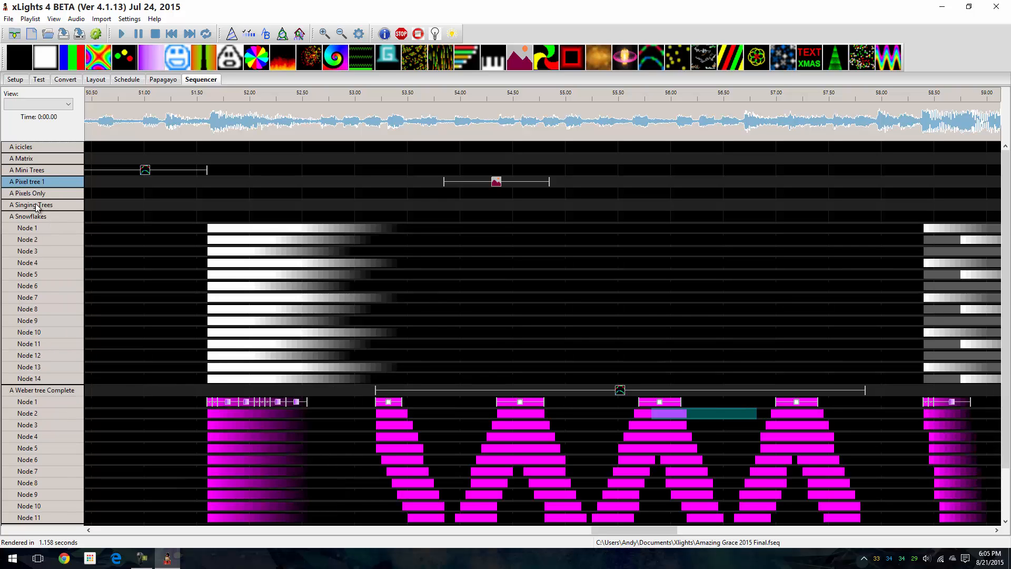
double_click(38, 217)
double_click(40, 228)
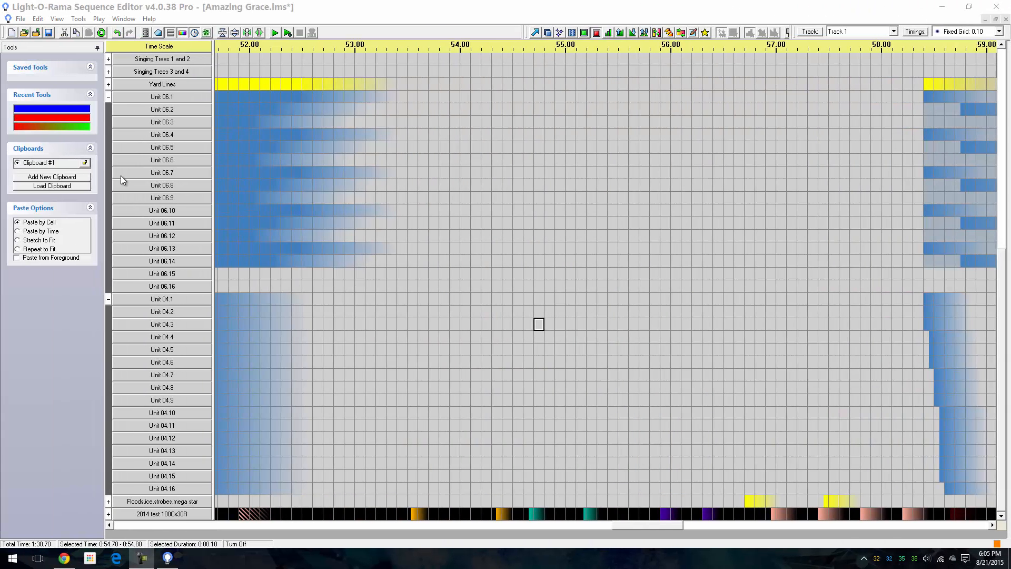
Switch to Light-O-Rama and collapse the Unit 04 and Unit 06 channel groups.
click(109, 299)
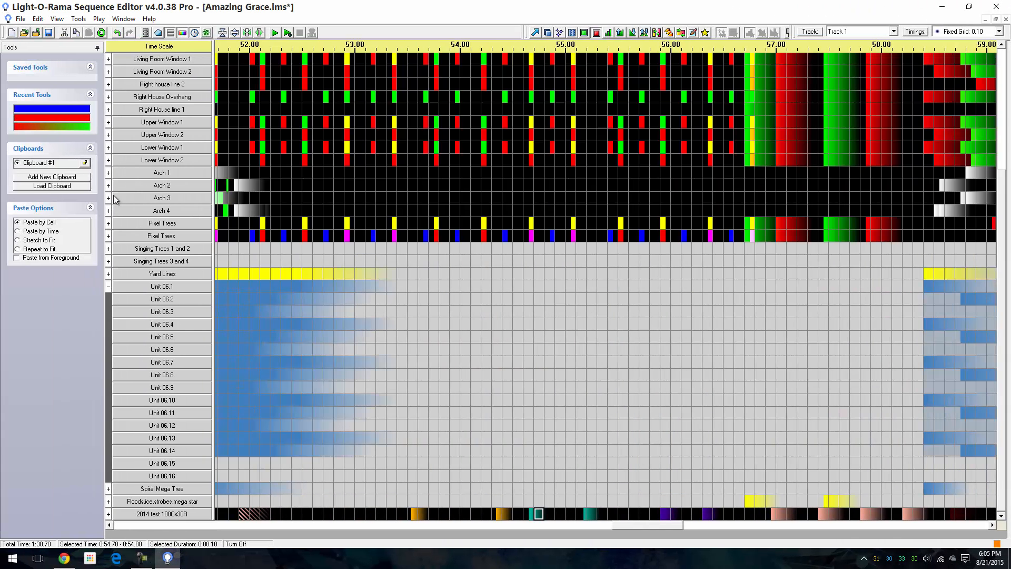
click(108, 286)
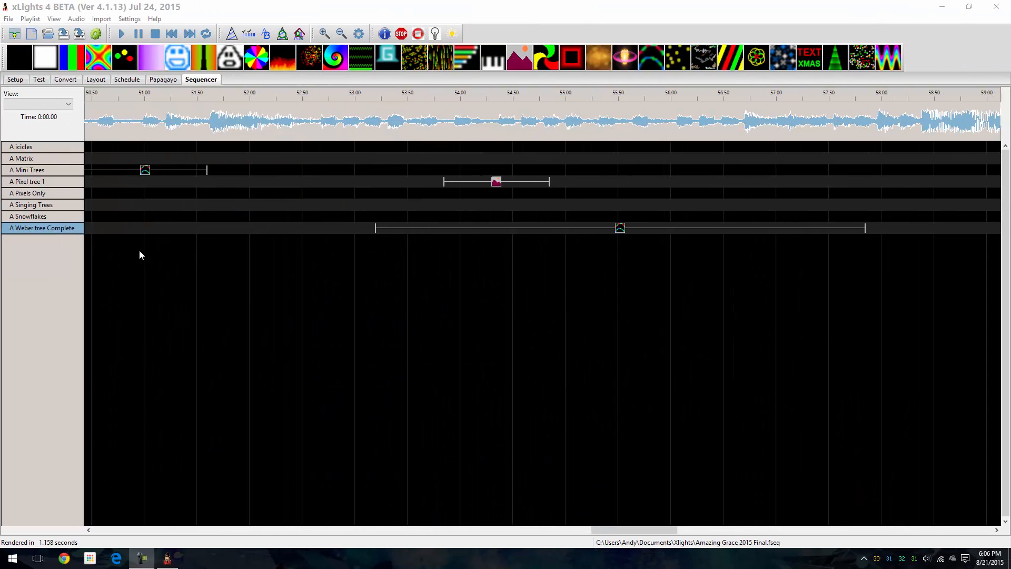
Switch to xLights, expand A Pixel tree 1 into its strands, and bring up the Effect Assist window clear of the house preview.
double_click(47, 182)
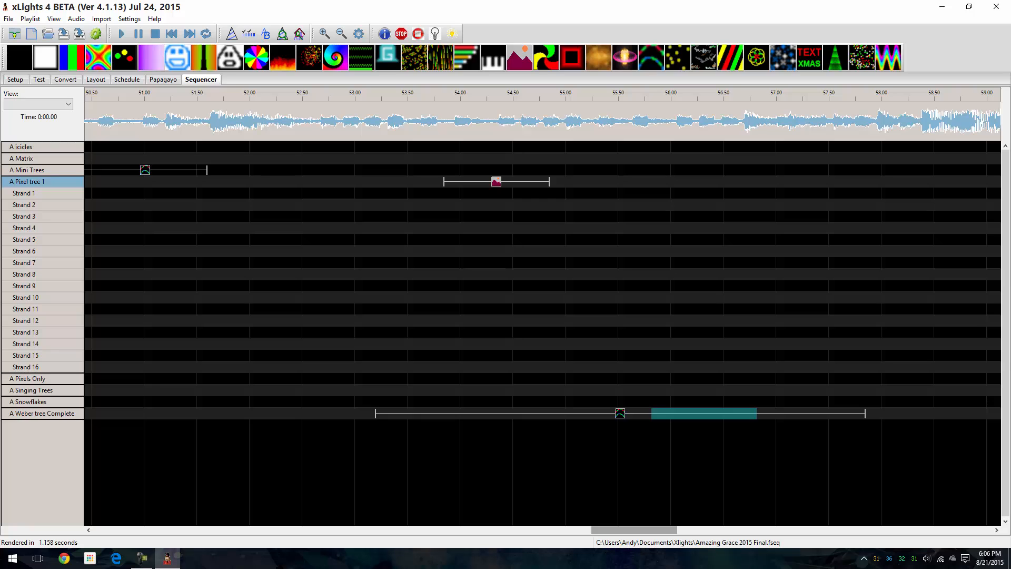
drag(400, 253, 379, 263)
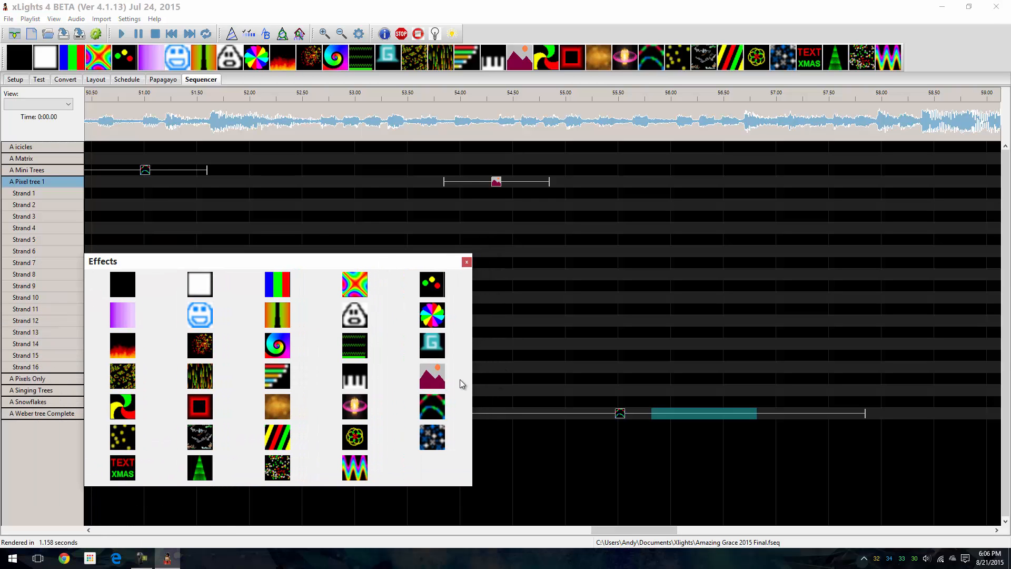
drag(441, 387, 674, 185)
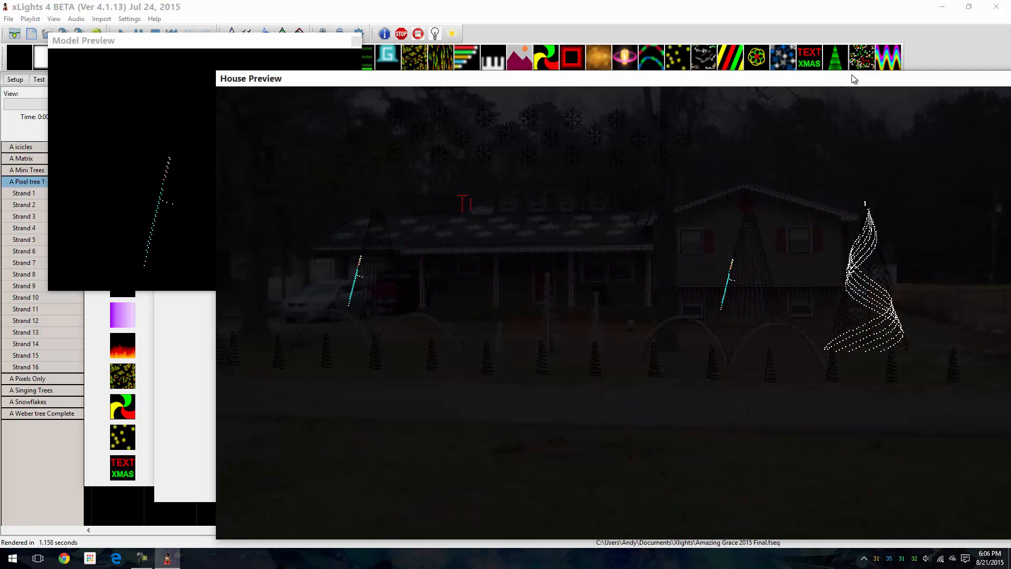
drag(851, 75, 1010, 33)
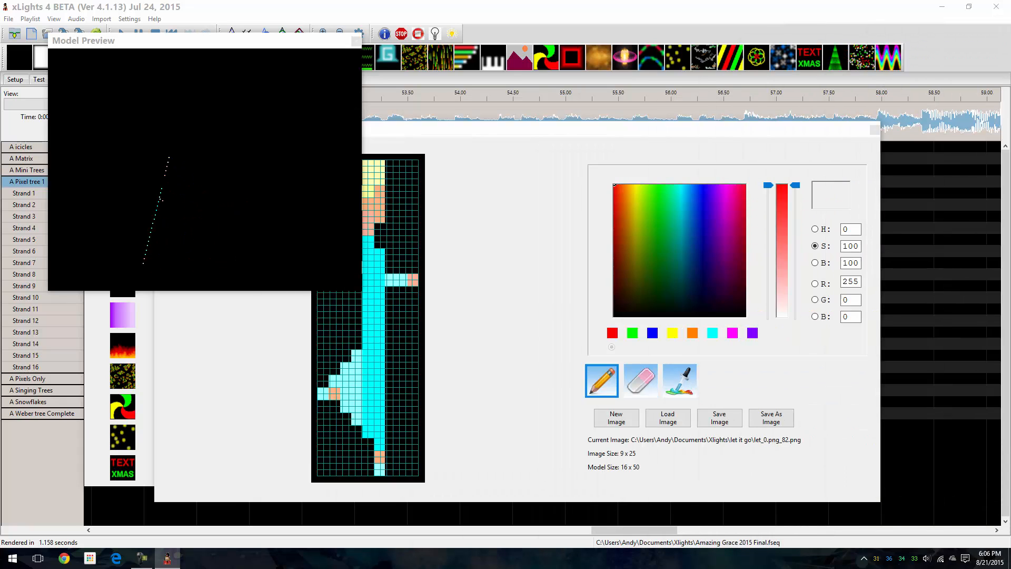
Bring Effect Assist clear of the Model Preview and load the image let_0.png_130 from the let it go folder into the picture effect.
click(500, 126)
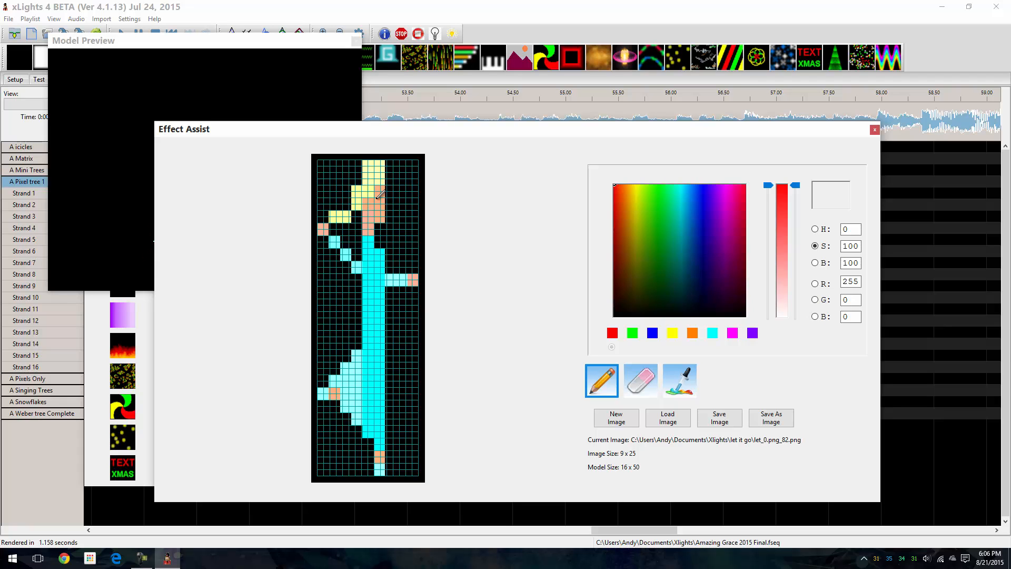
drag(303, 127, 418, 128)
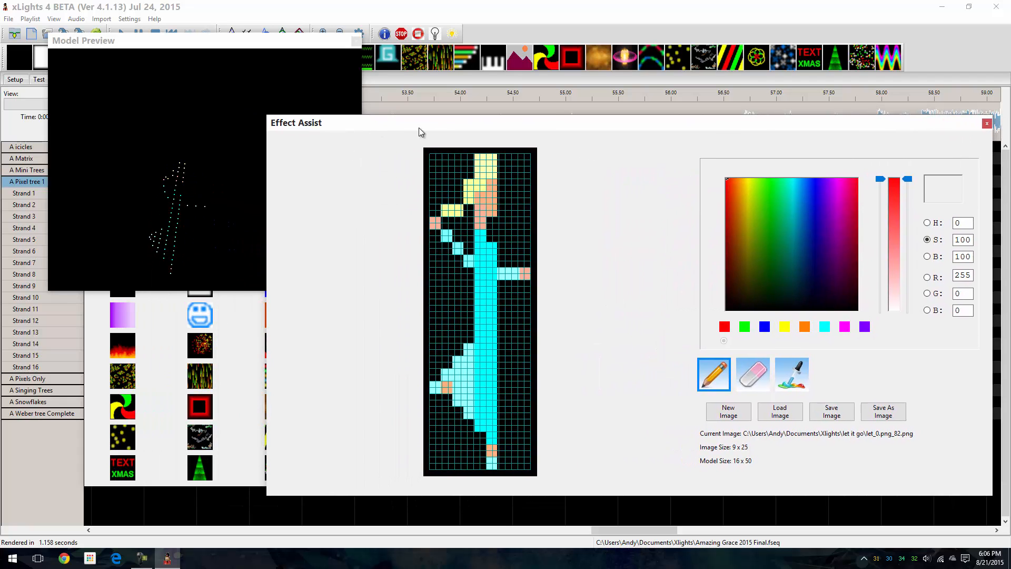
click(779, 411)
scroll(578, 322, down, 5)
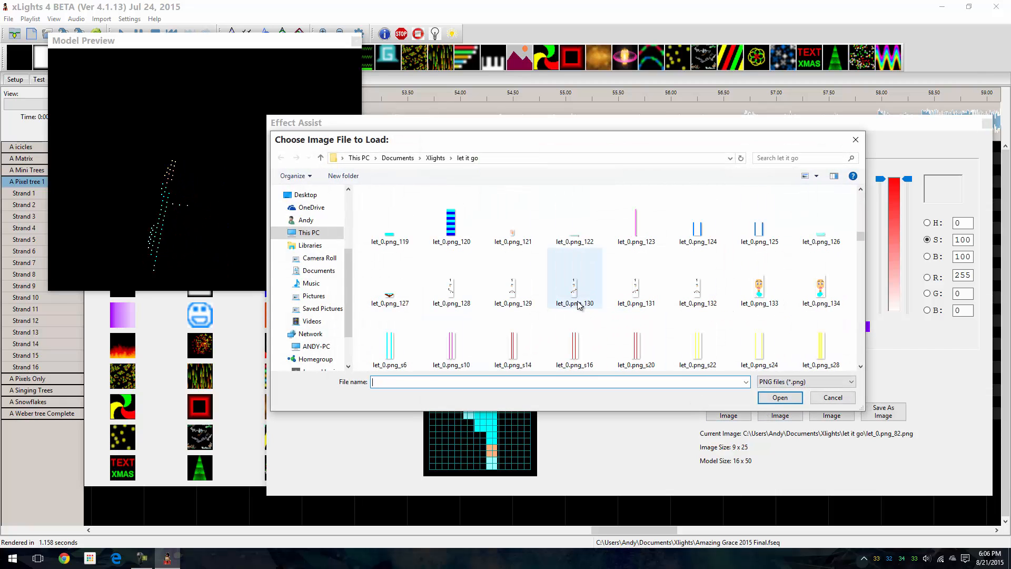
double_click(578, 306)
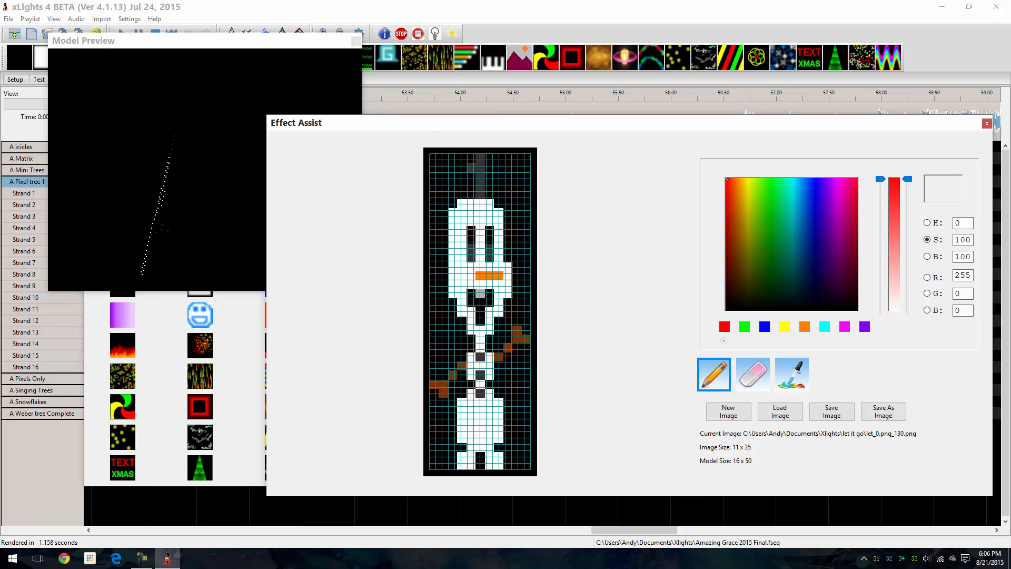
With House Preview and Effect Settings in view, set the picture effect's starting Y-axis center to -4 and movement speed to 0.5.
drag(1010, 66, 542, 46)
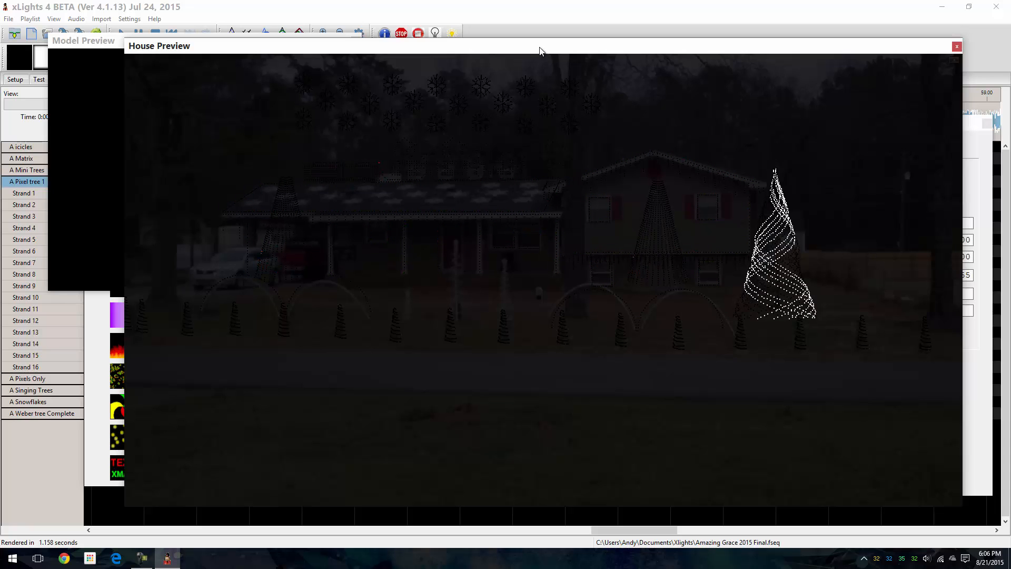
drag(453, 2, 524, 294)
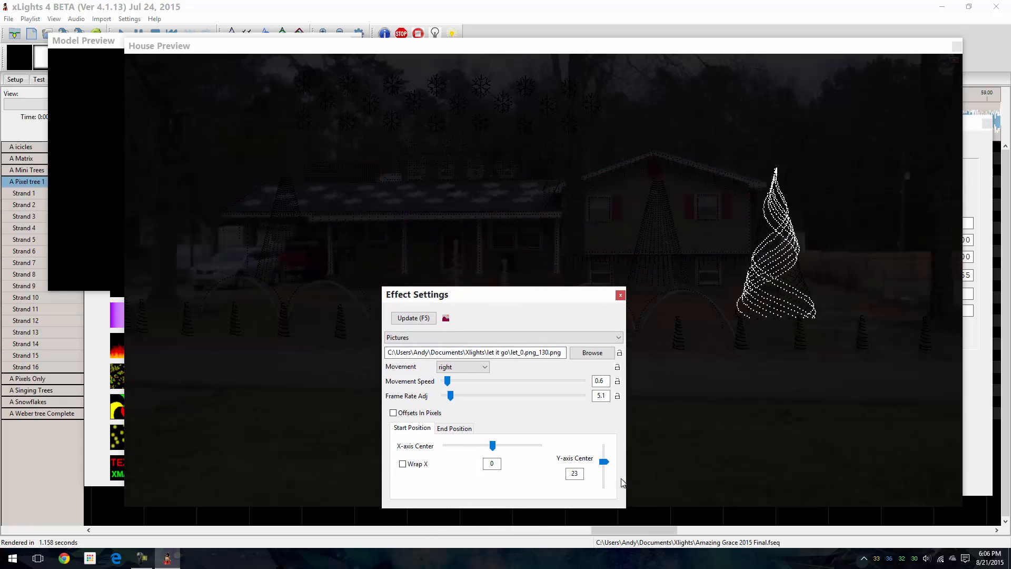
drag(606, 461, 606, 466)
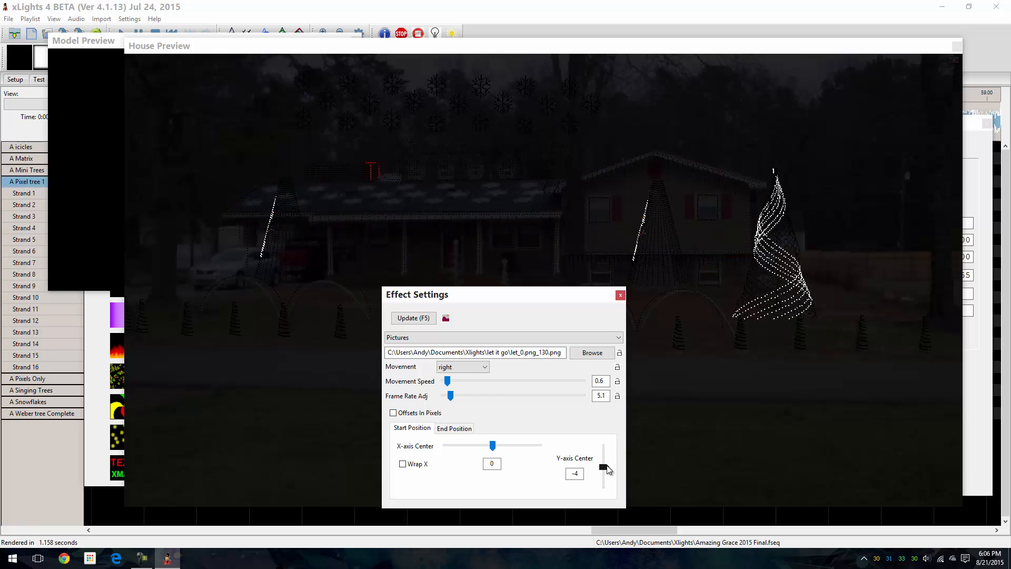
drag(607, 468, 607, 463)
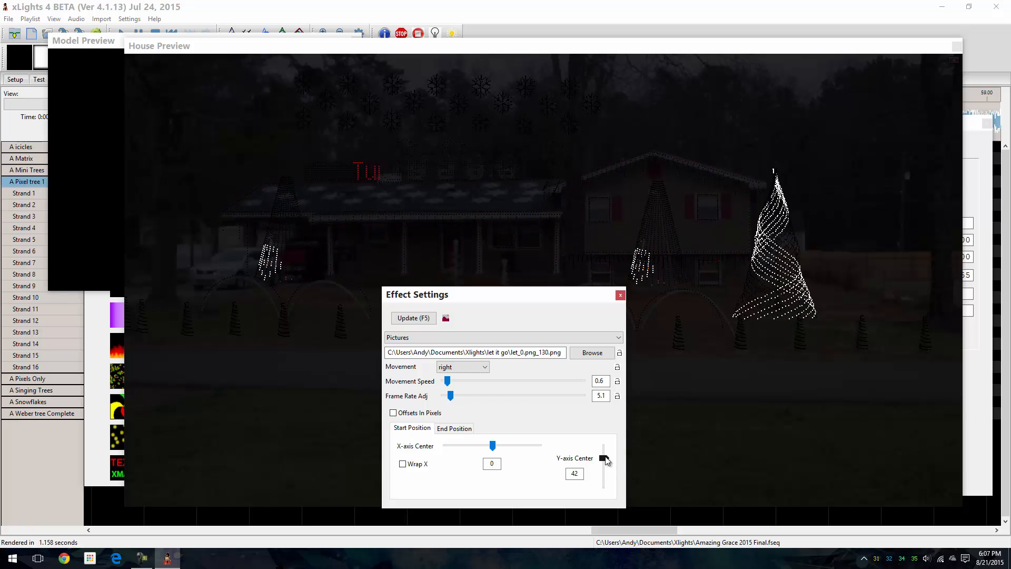
drag(607, 460, 604, 468)
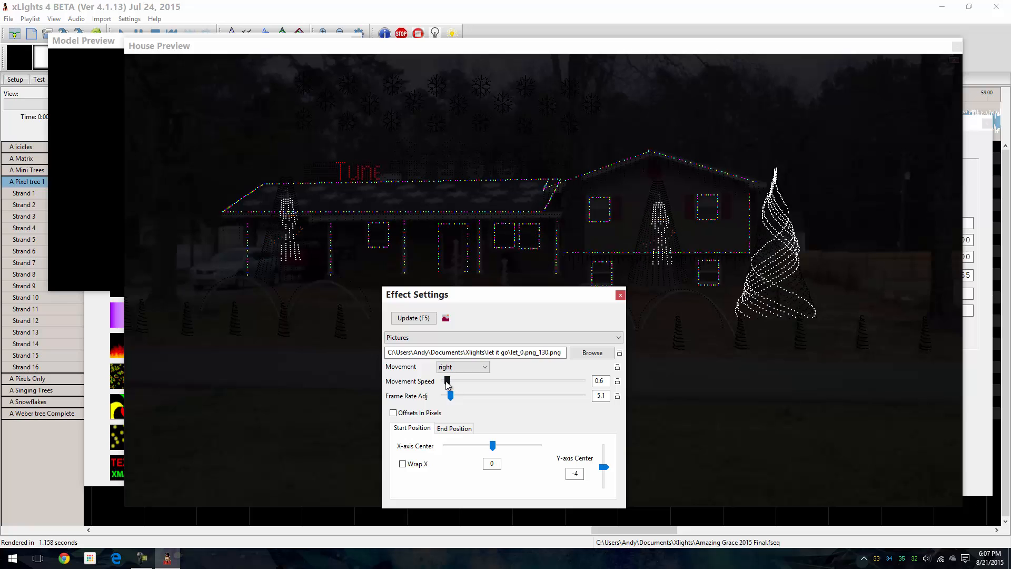
drag(447, 381, 443, 382)
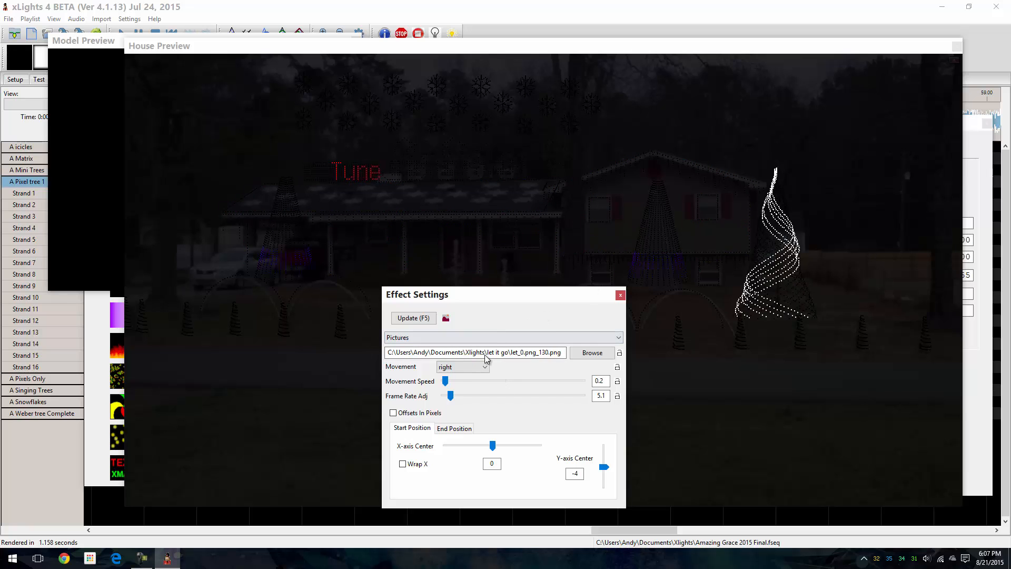
drag(445, 382, 449, 385)
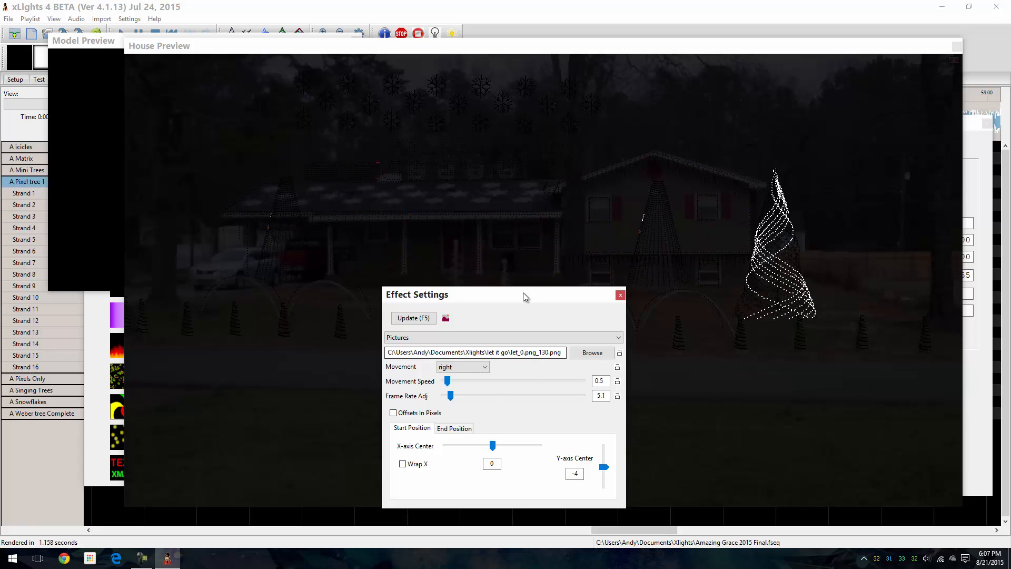
Clear the Effect Settings, House Preview and Model Preview windows off the sequencer, and close the Effect Assist and Effects windows.
drag(497, 293, 1, 400)
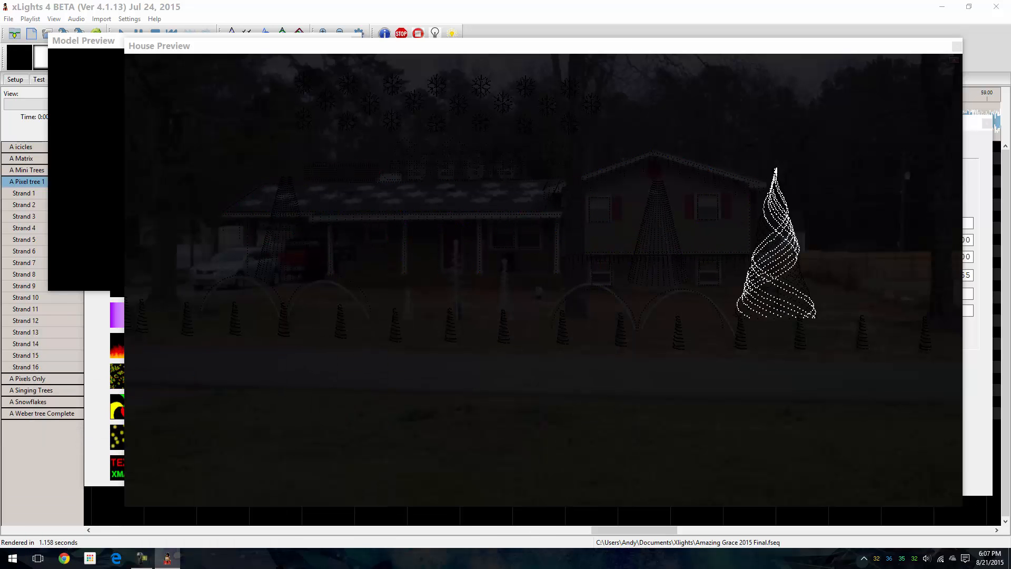
drag(555, 50, 1010, 232)
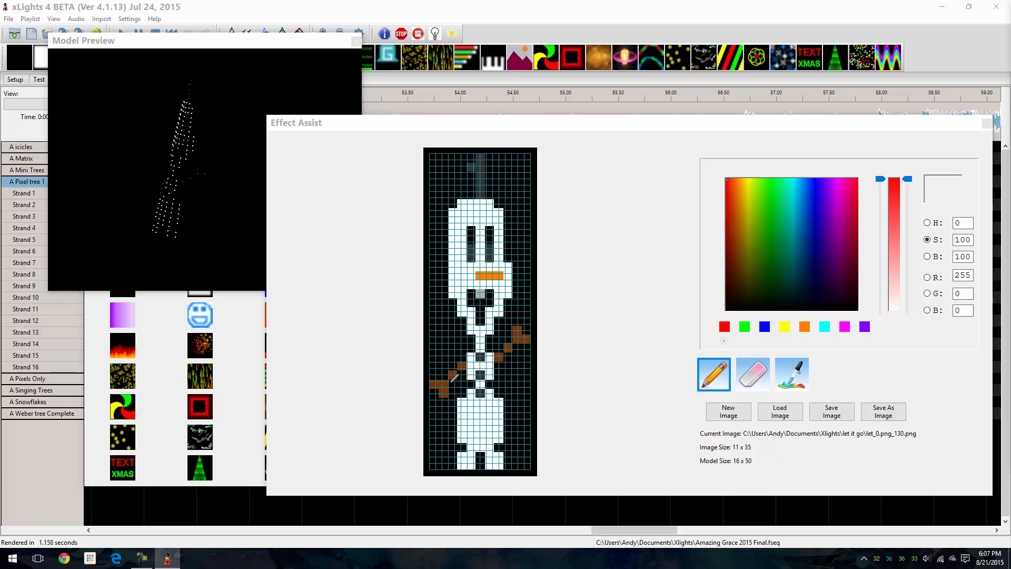
click(986, 123)
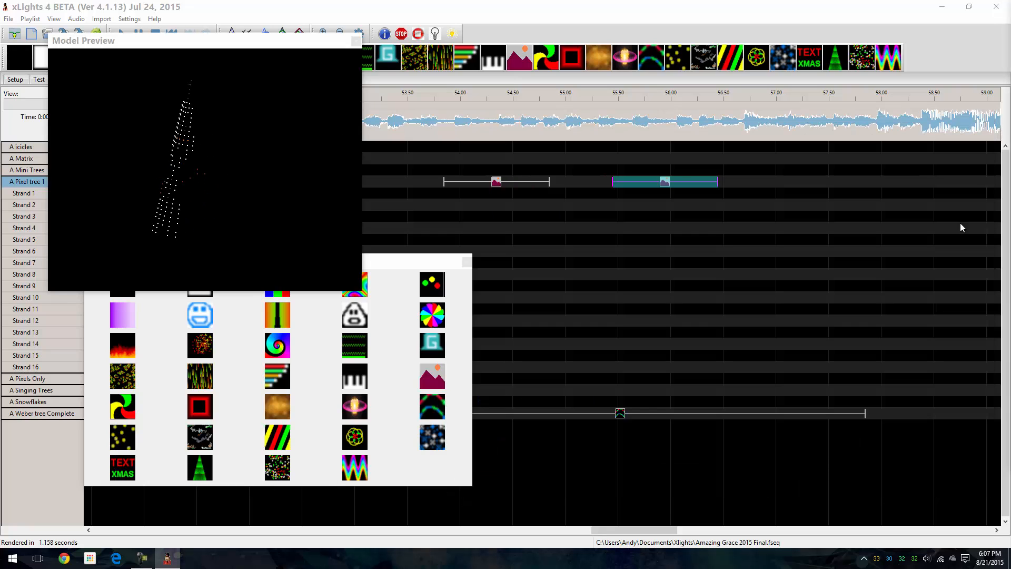
drag(268, 48, 31, 171)
click(109, 165)
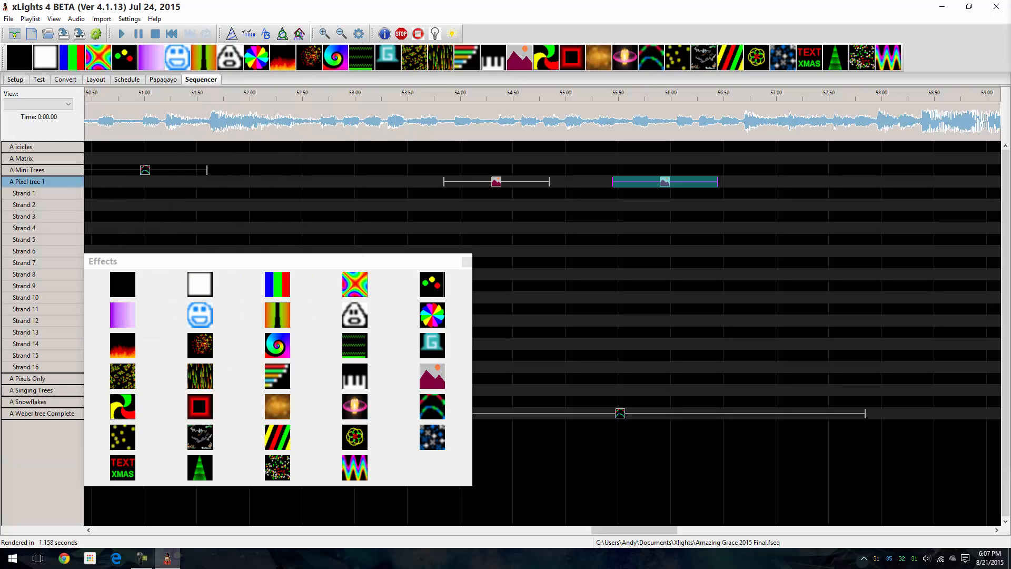
drag(235, 269, 182, 298)
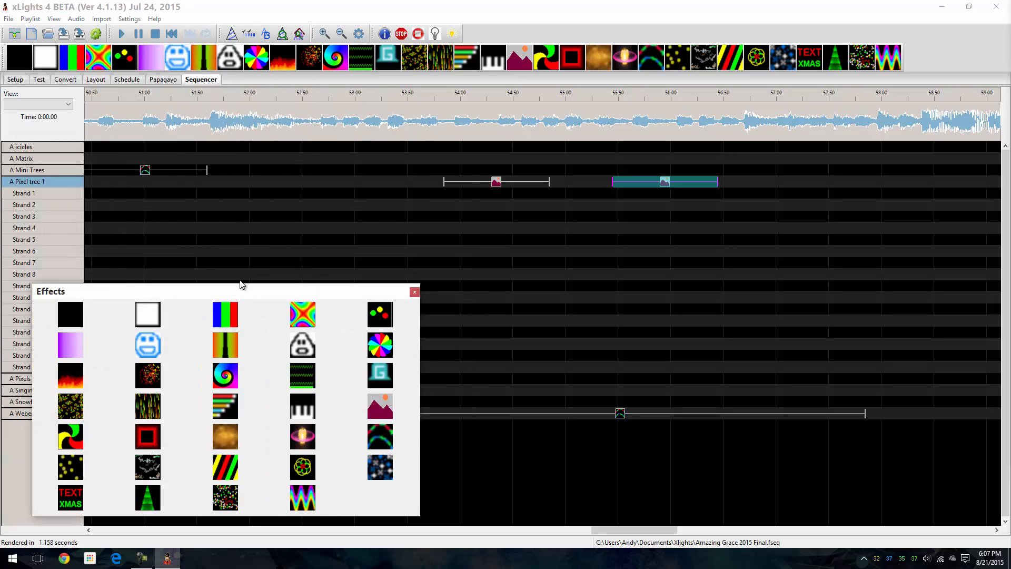
click(414, 292)
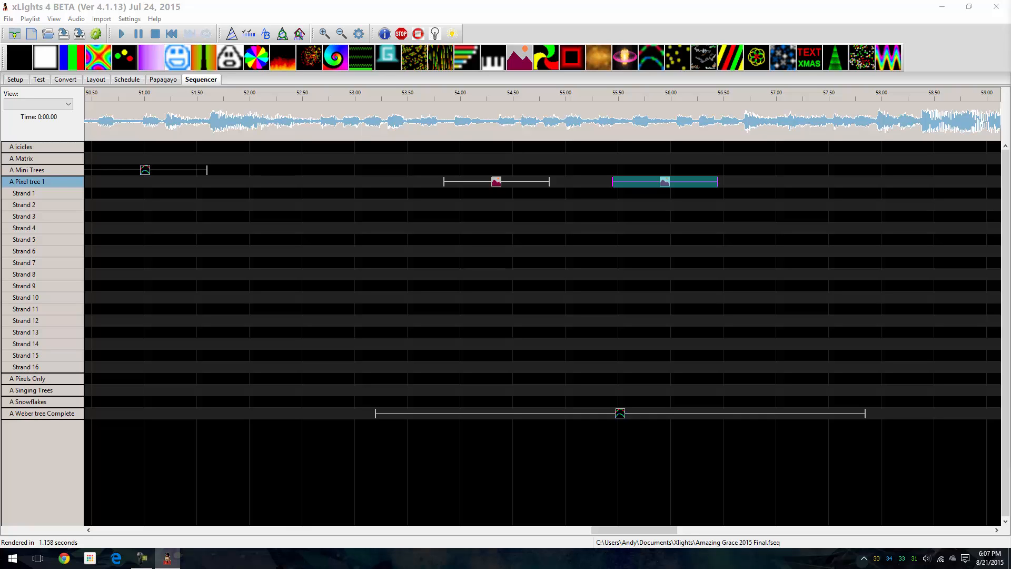
Collapse the A Pixel tree 1 strands, and expand the A Pixels Only group to review its models before collapsing it again.
click(46, 181)
click(37, 193)
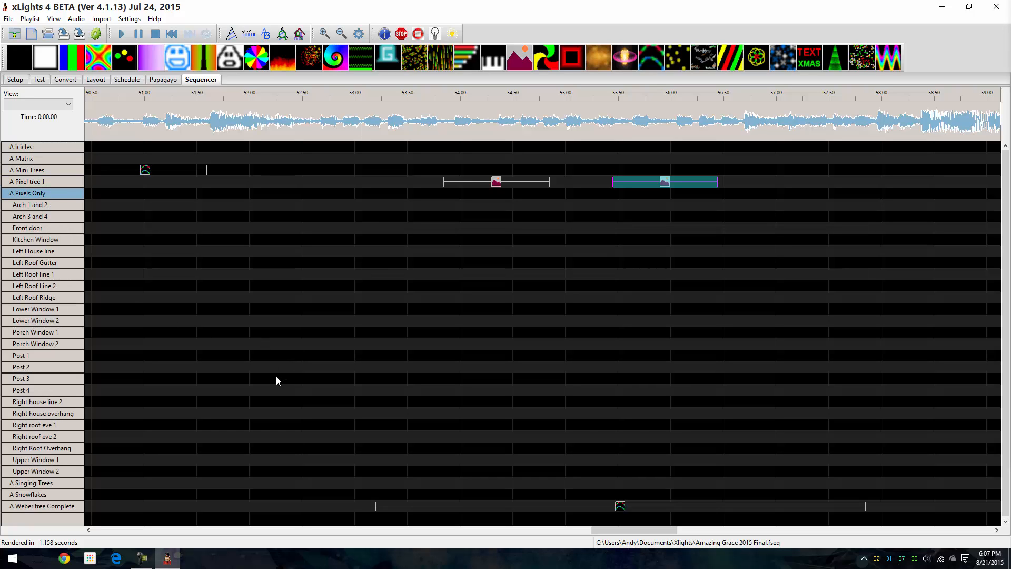
click(38, 197)
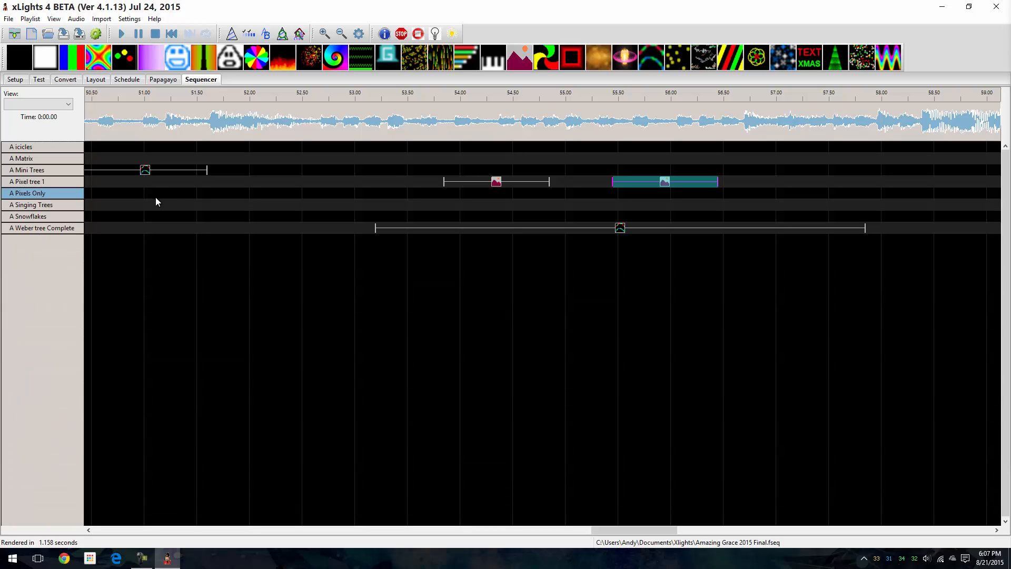
Add a Bars effect to the A Pixels Only row from about 51.25 to 52.25, and bring Model Preview and Effect Settings into view.
click(185, 194)
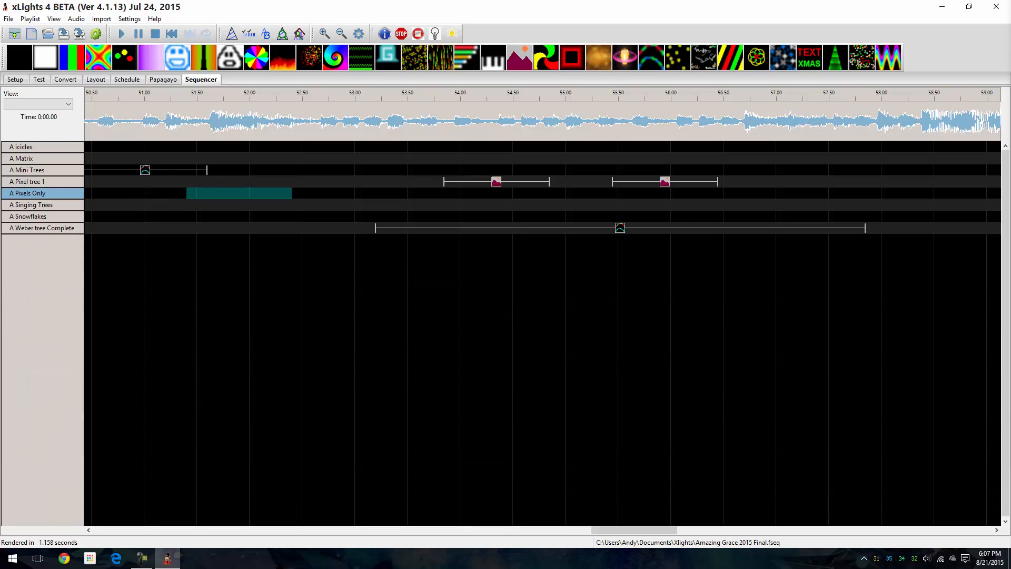
drag(71, 56, 232, 196)
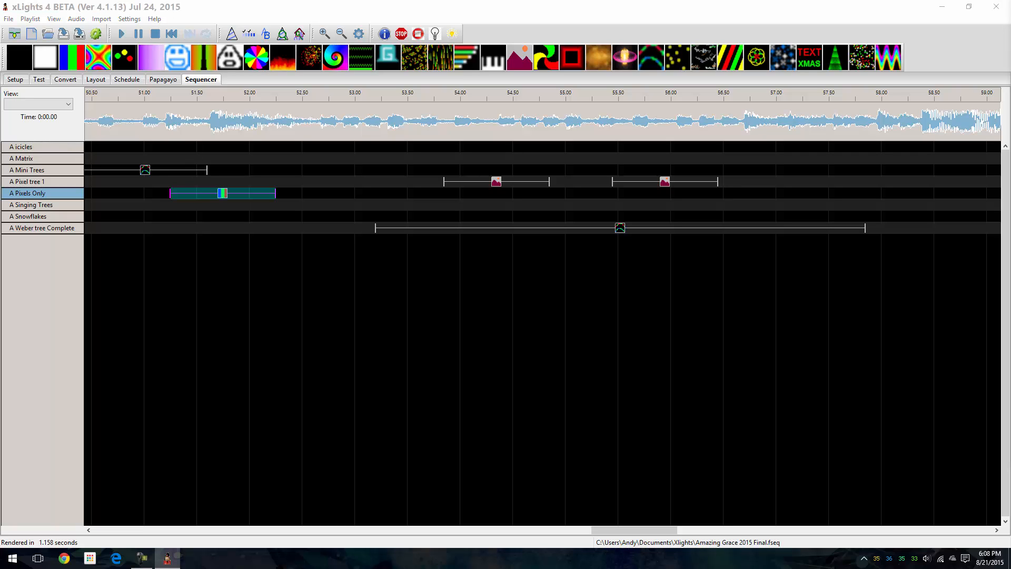
drag(541, 326, 618, 280)
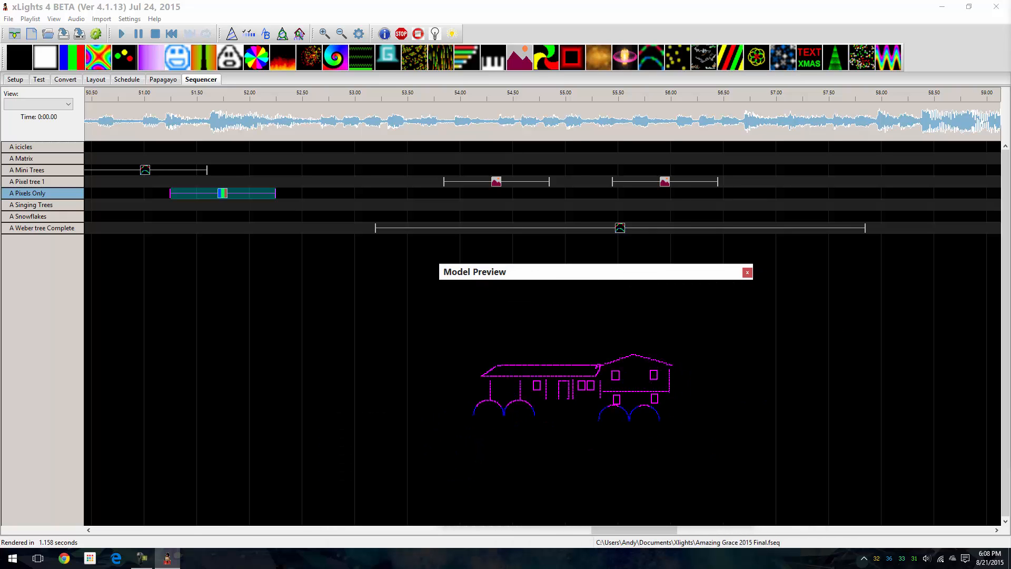
drag(190, 255, 203, 260)
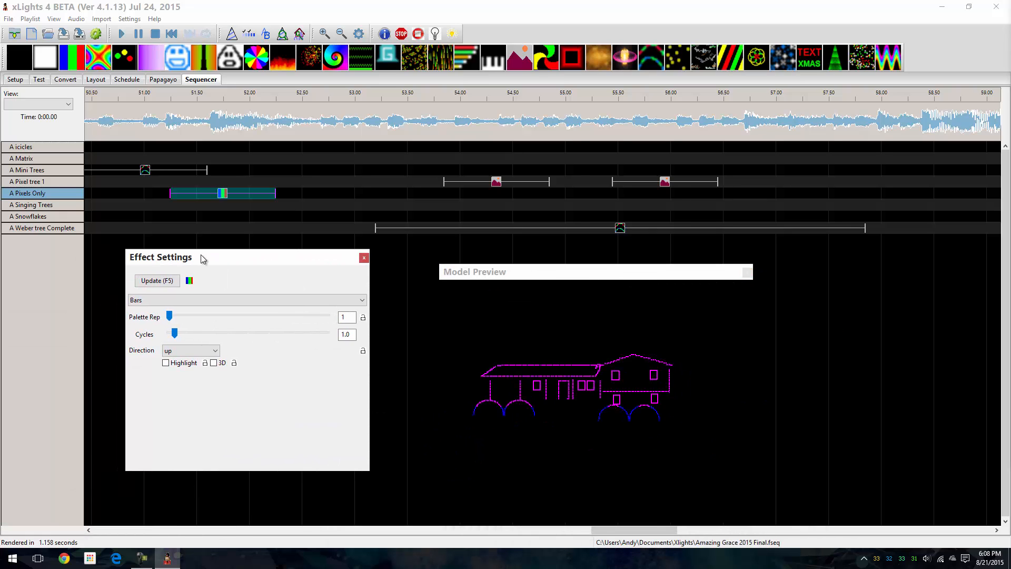
Preview the Bars effect with the down, compress and Left directions, and finish with the direction set to Right.
click(207, 355)
click(194, 371)
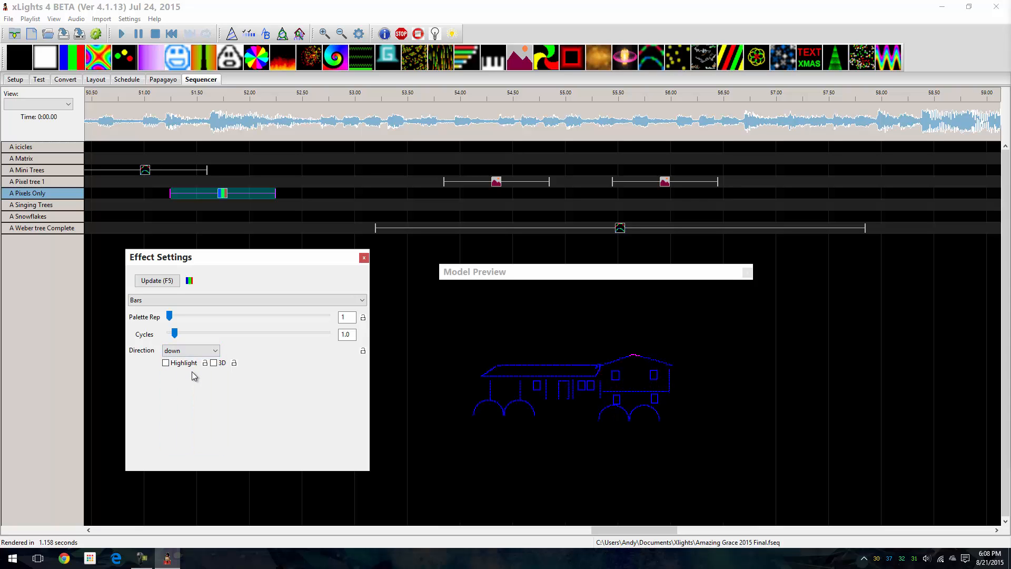
click(193, 350)
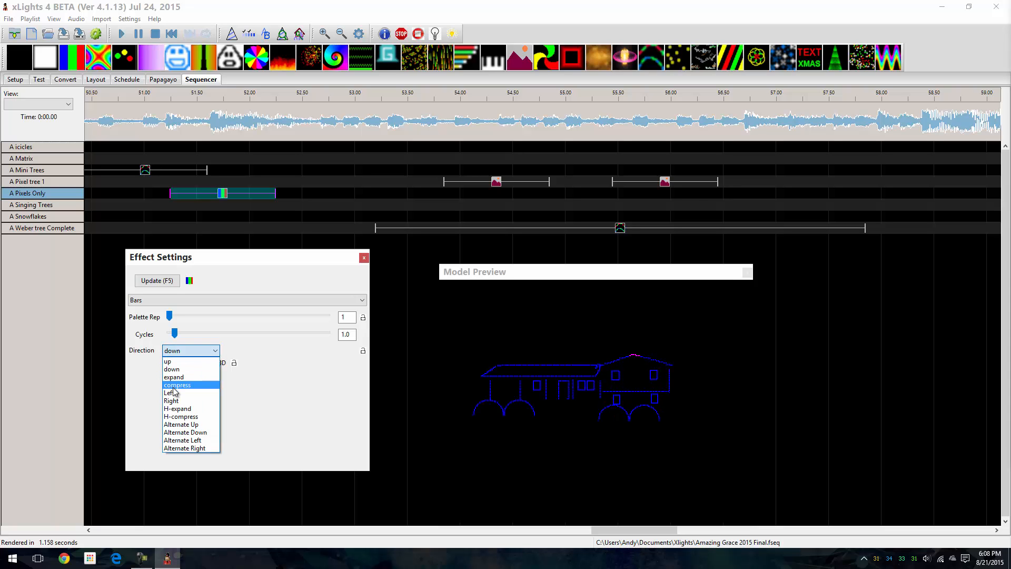
click(173, 387)
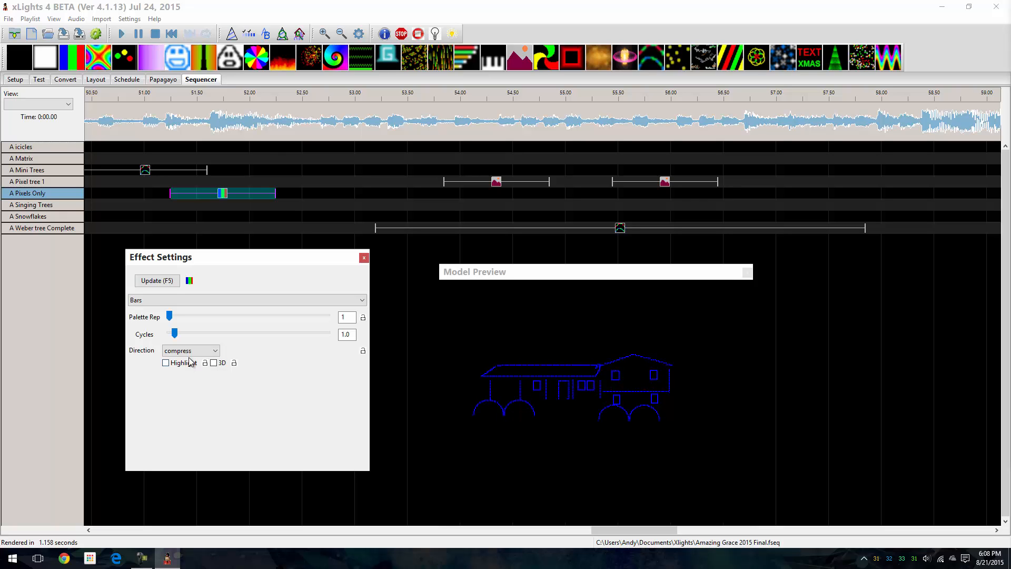
click(205, 351)
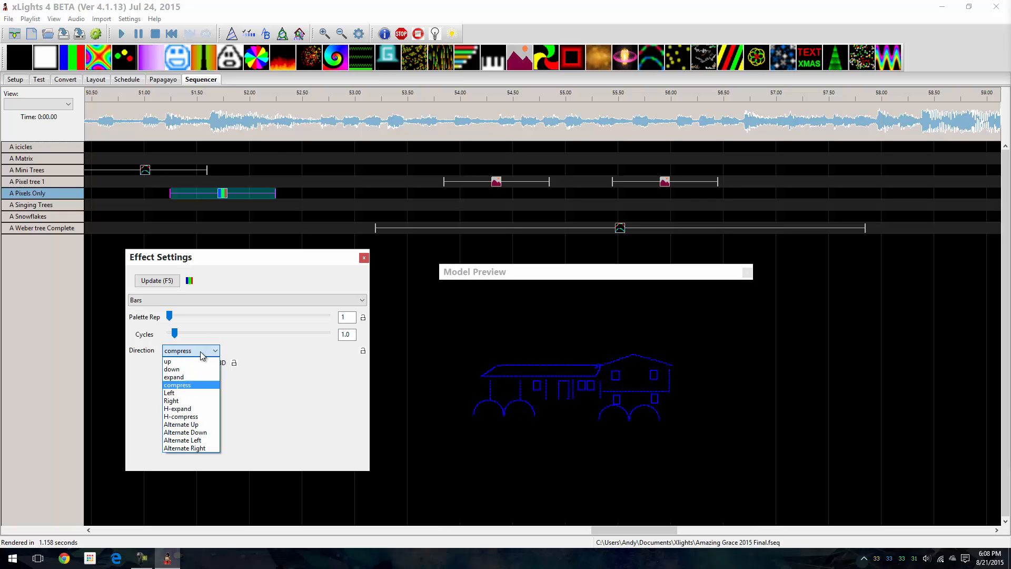
click(184, 392)
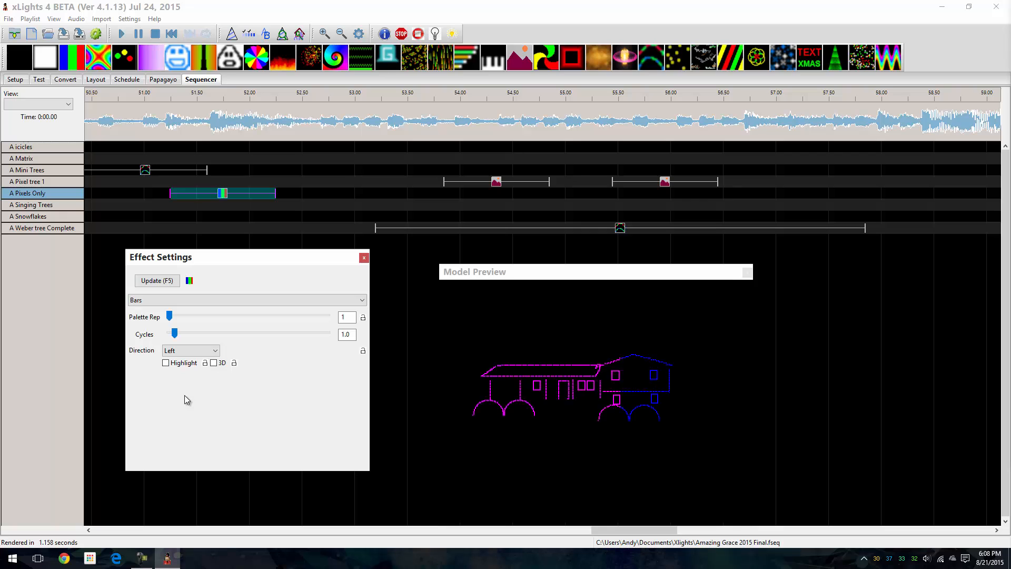
click(203, 351)
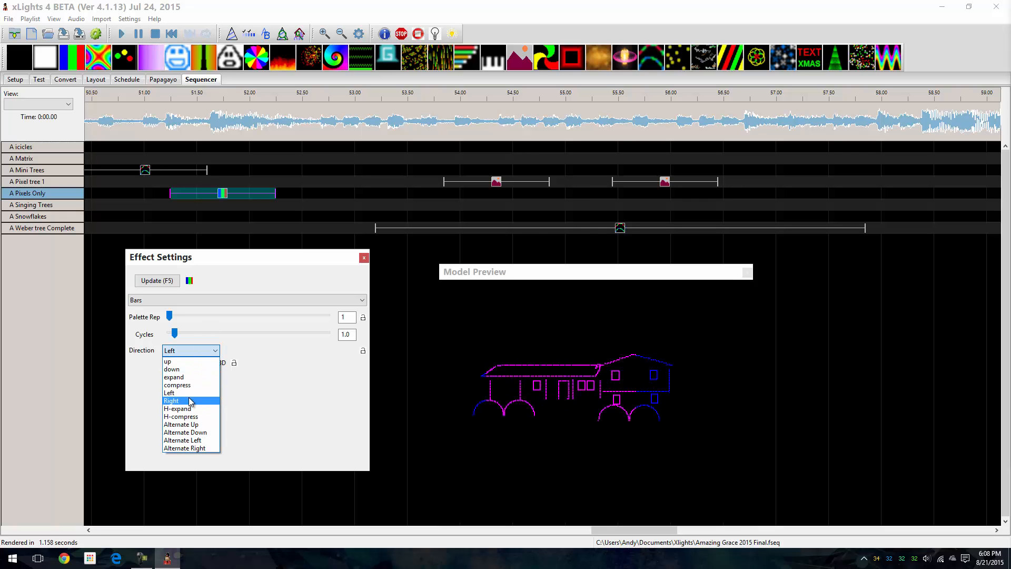
click(190, 400)
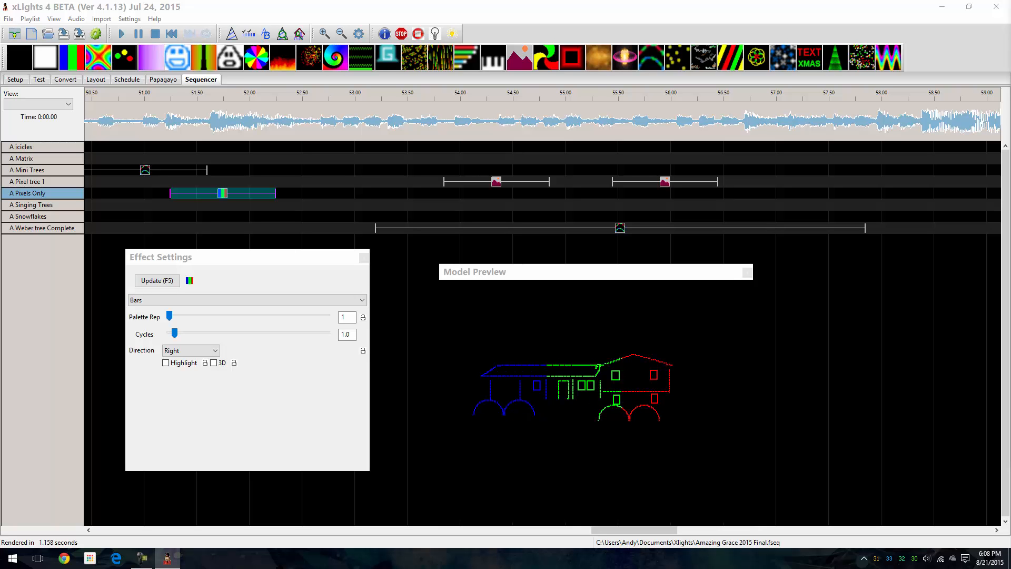
Check the Bars effect in House Preview, moving the Model Preview and Effect Settings windows off the sequencer.
drag(1010, 117, 559, 115)
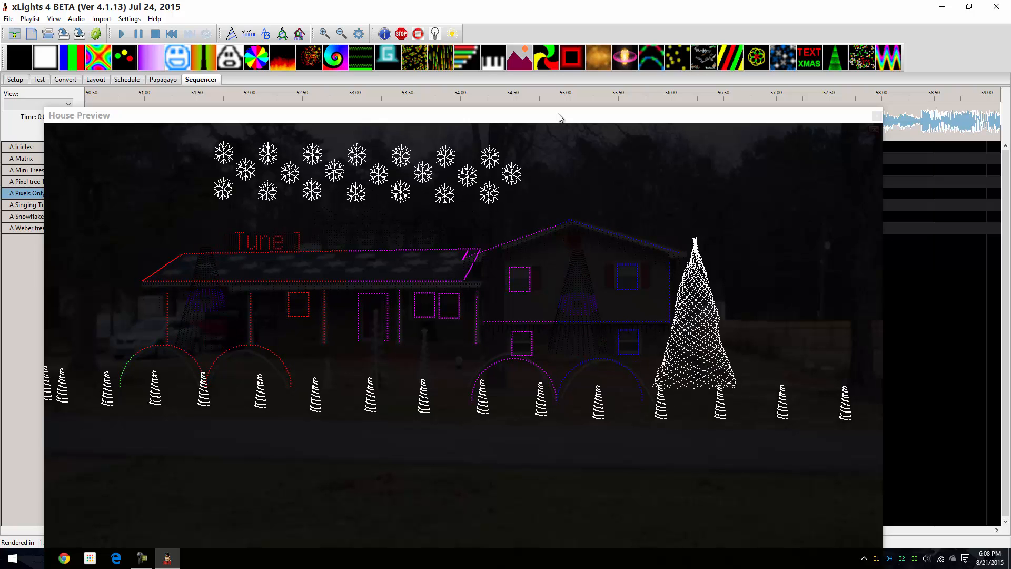
drag(557, 113, 1010, 3)
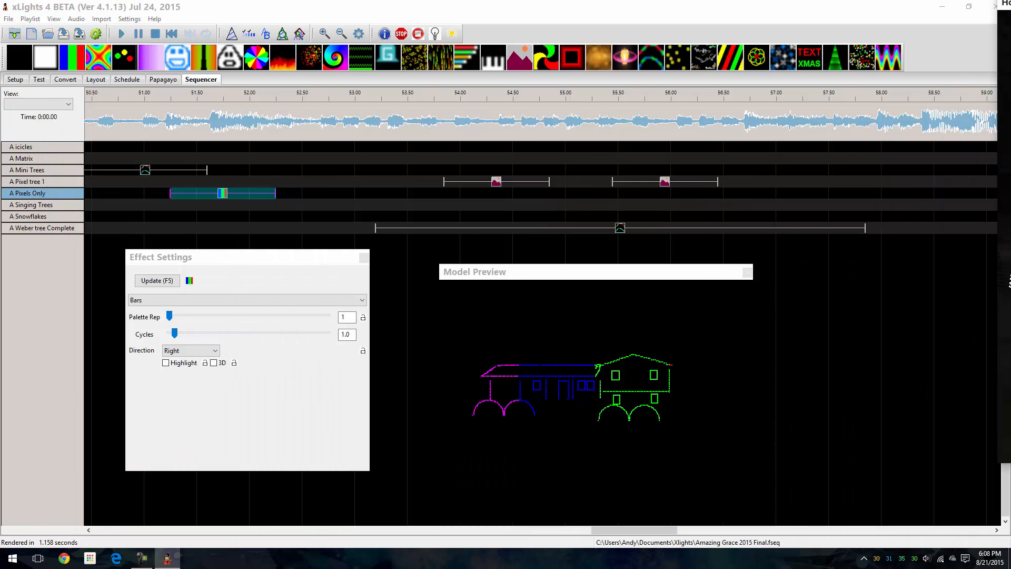
drag(567, 273, 0, 316)
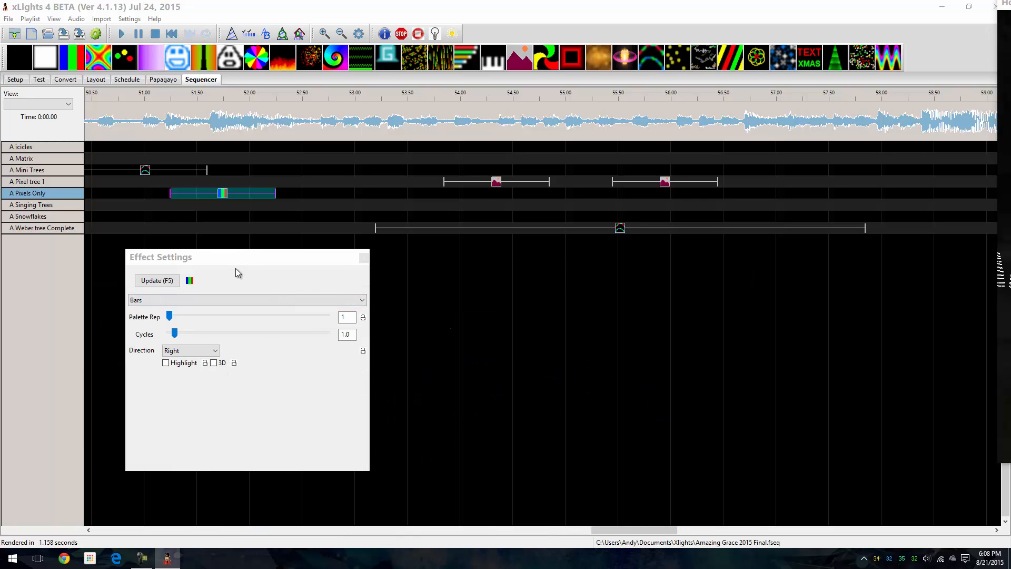
drag(236, 261, 0, 268)
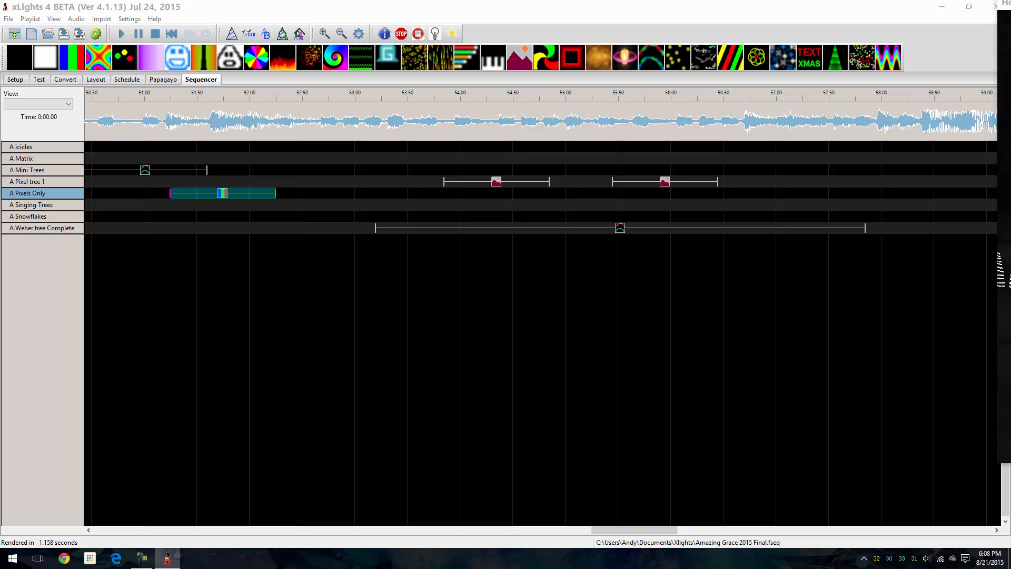
drag(1004, 4, 143, 40)
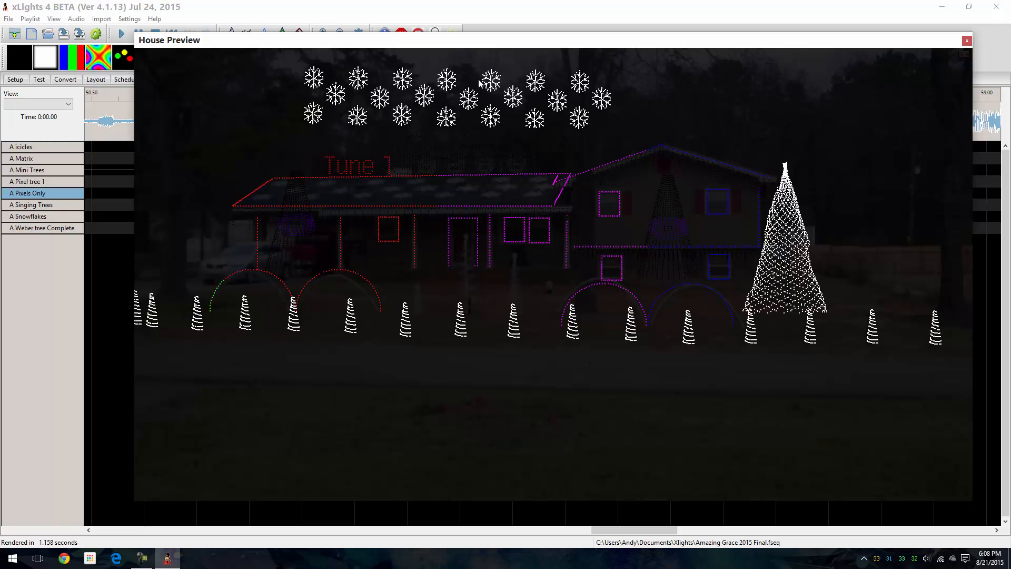
Expand the A Snowflakes nodes and add a Single Strand effect to the A Snowflakes row from about 54.25 to 56.50.
drag(467, 49, 1008, 47)
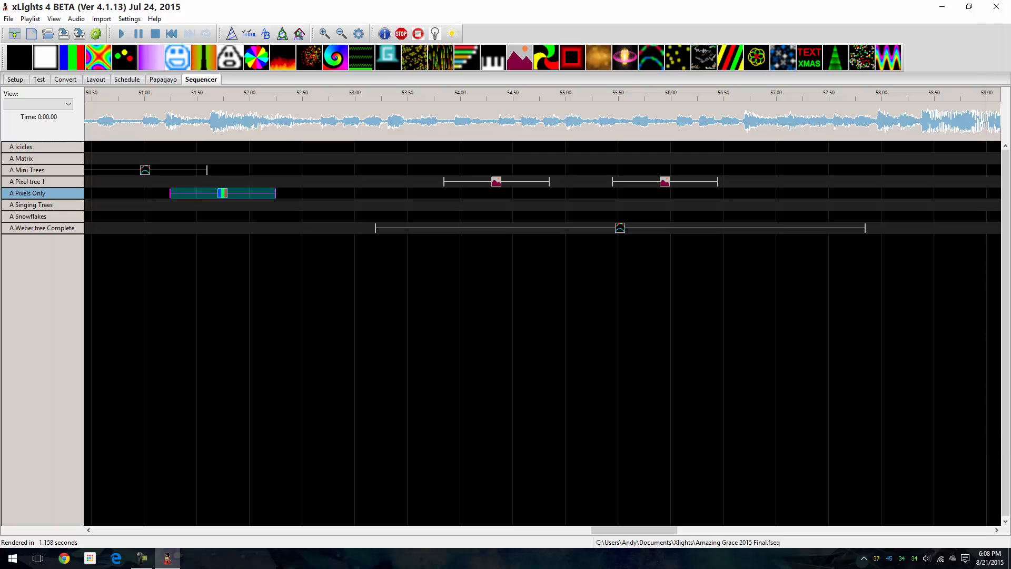
double_click(34, 220)
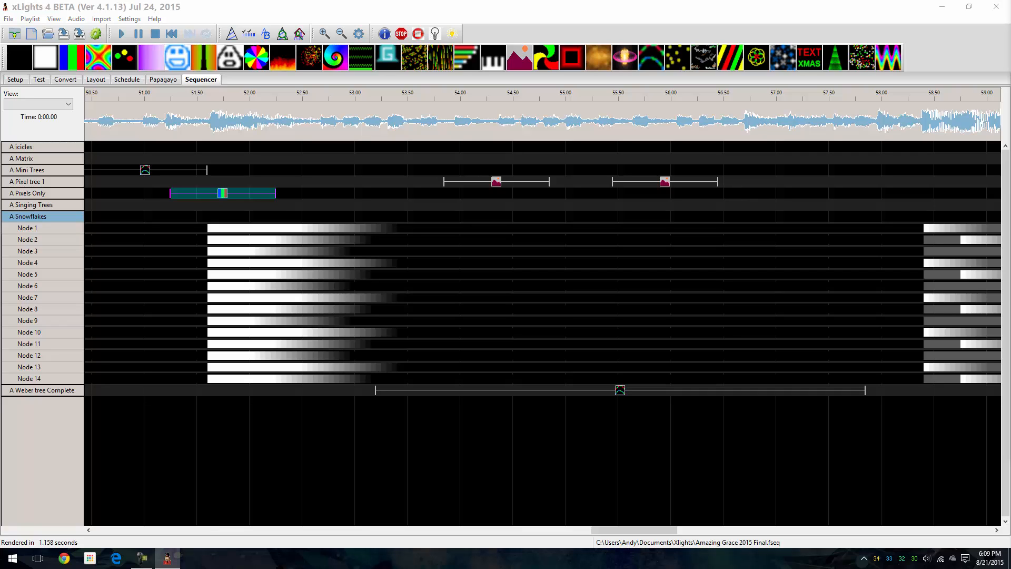
drag(319, 352, 542, 217)
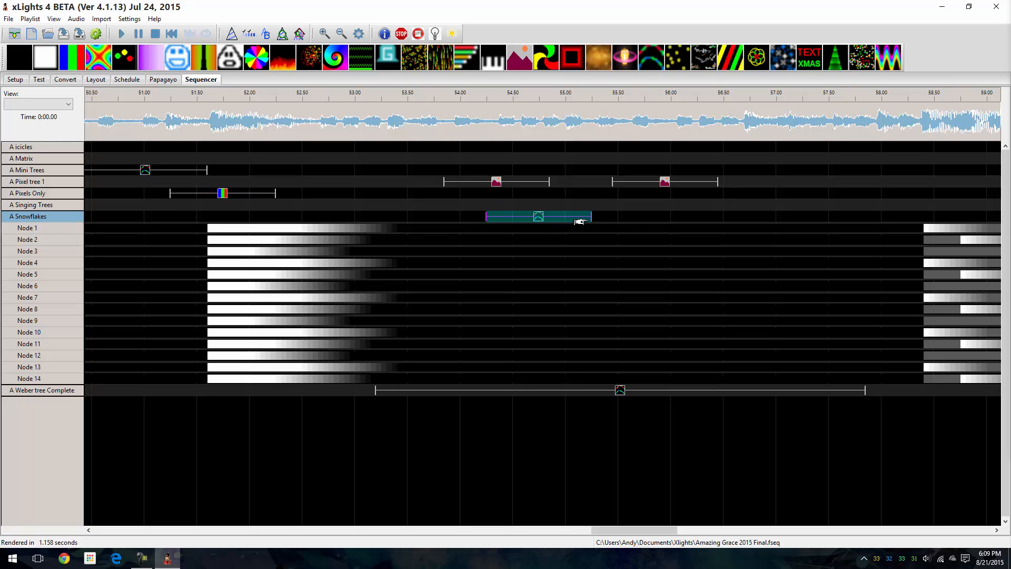
drag(591, 219, 722, 223)
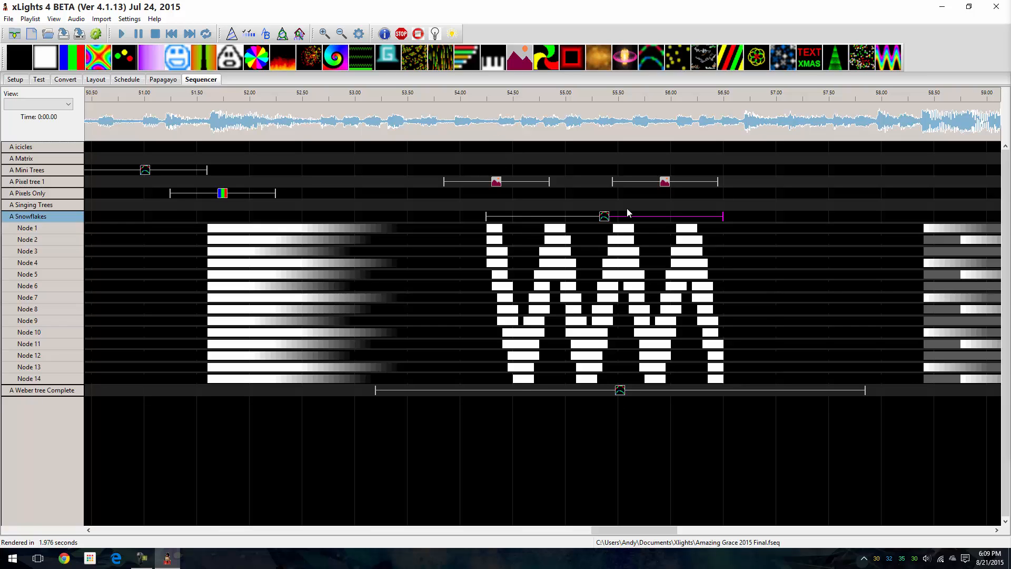
click(605, 217)
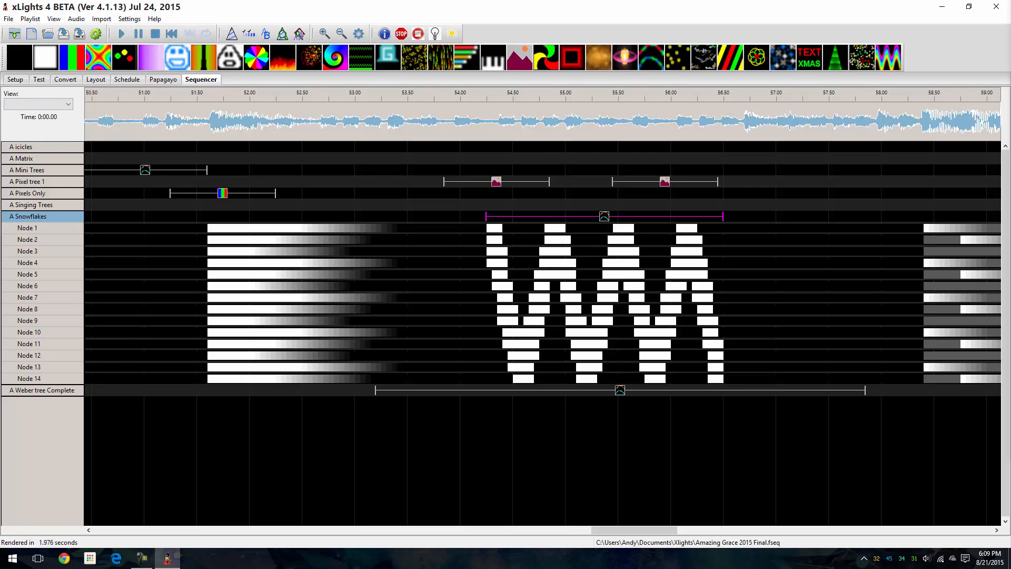
drag(0, 210, 0, 158)
drag(1010, 55, 1010, 7)
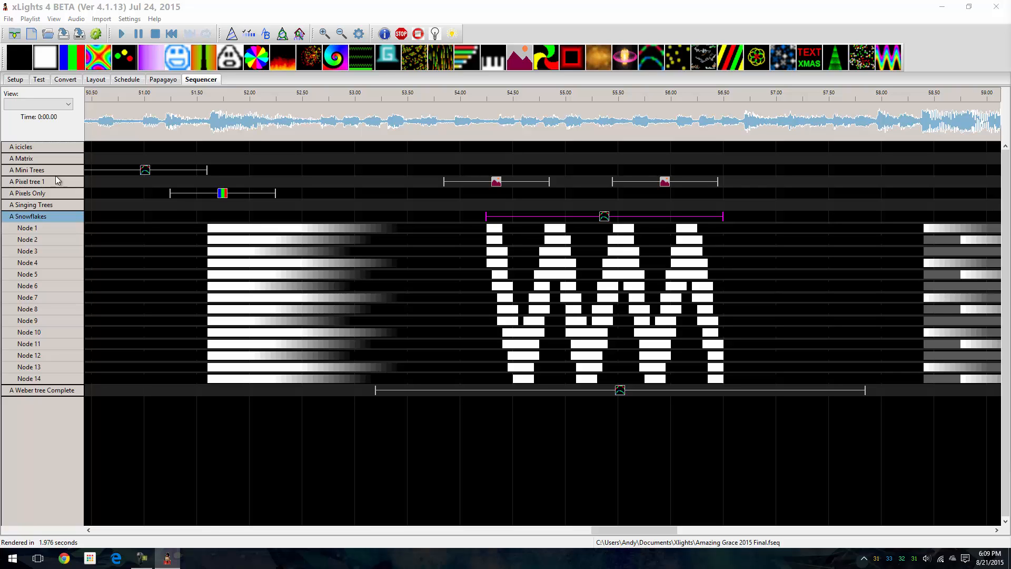
Expand the A Pixels Only group and its Post 1 model, and examine Post 1's node data through about 1:05.50.
double_click(61, 195)
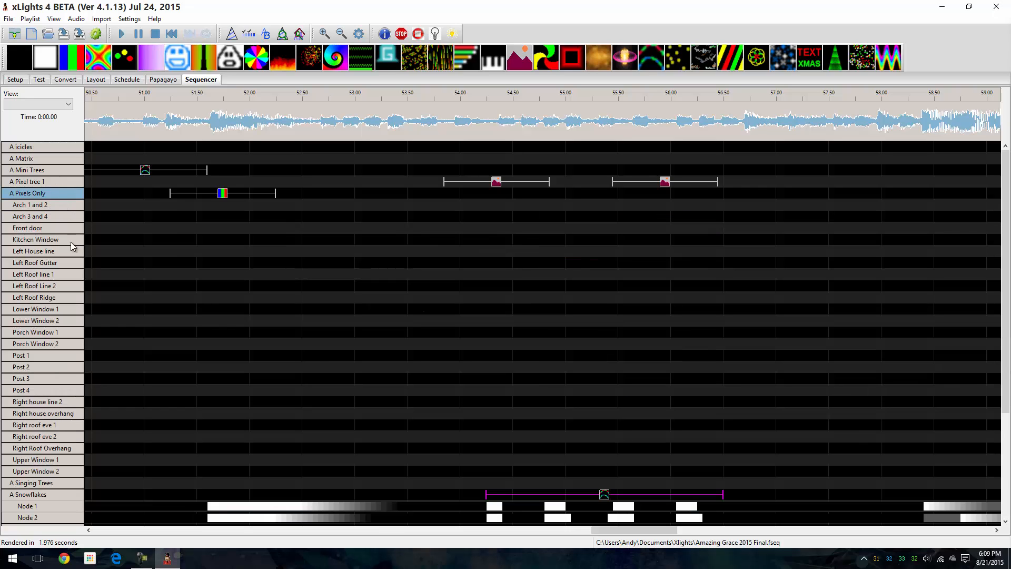
scroll(86, 396, down, 2)
scroll(86, 396, down, 2)
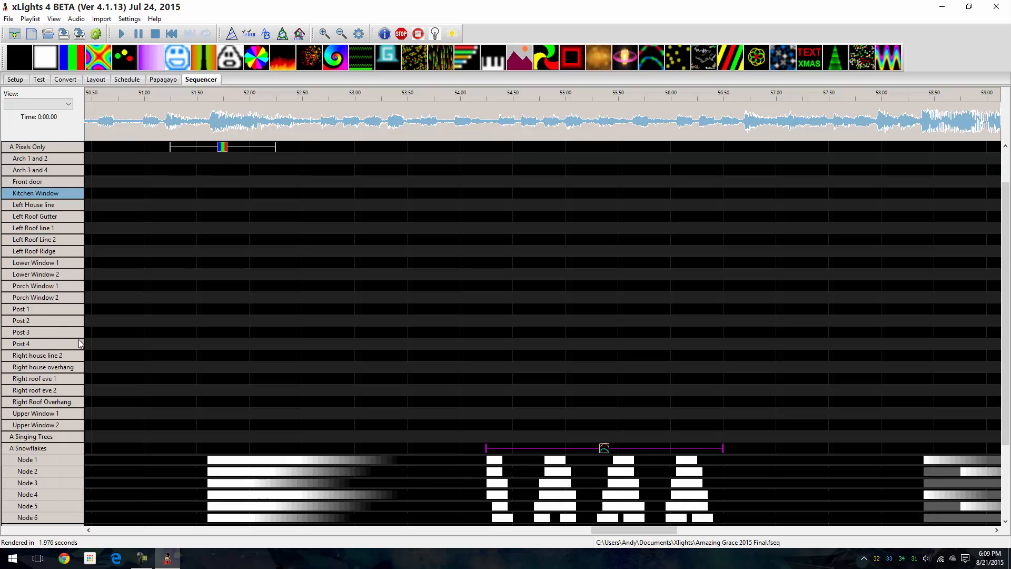
click(68, 316)
double_click(68, 306)
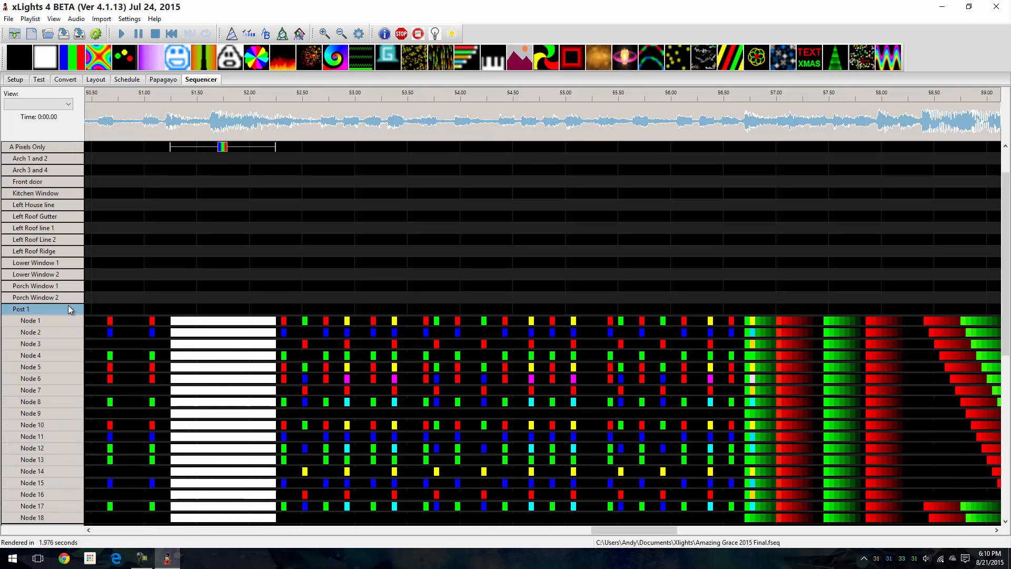
scroll(516, 337, down, 6)
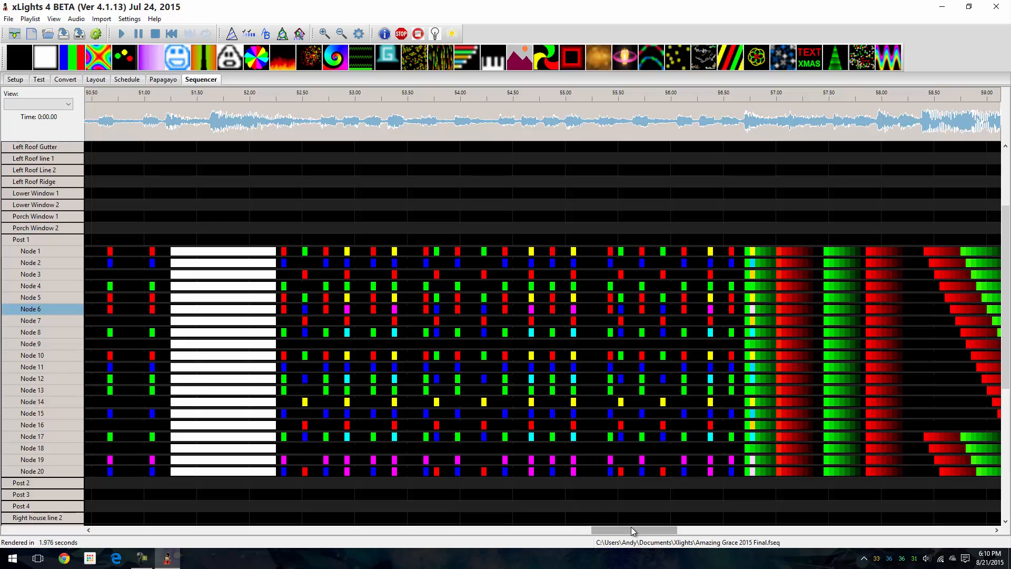
drag(629, 528, 699, 543)
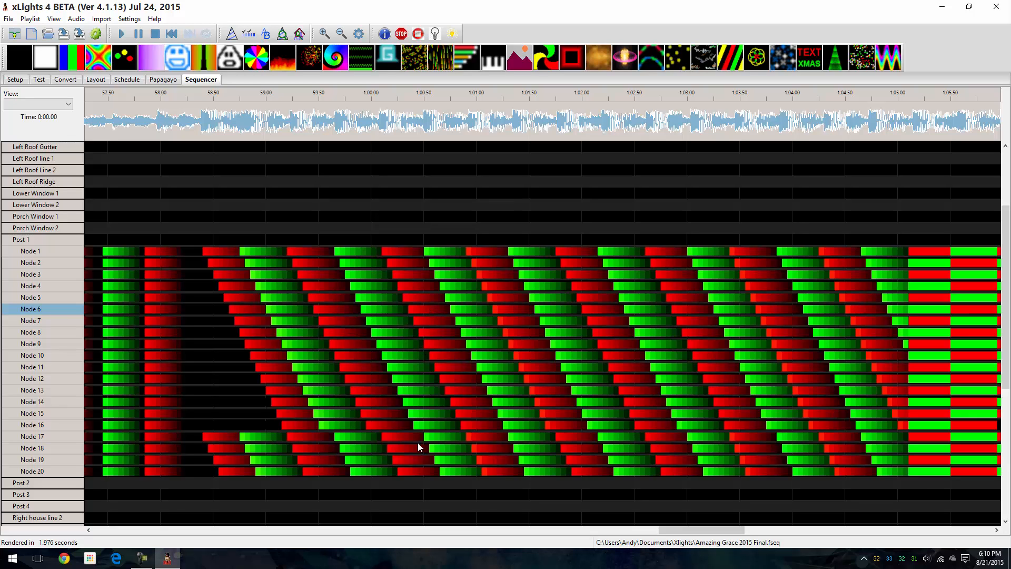
drag(244, 489, 323, 529)
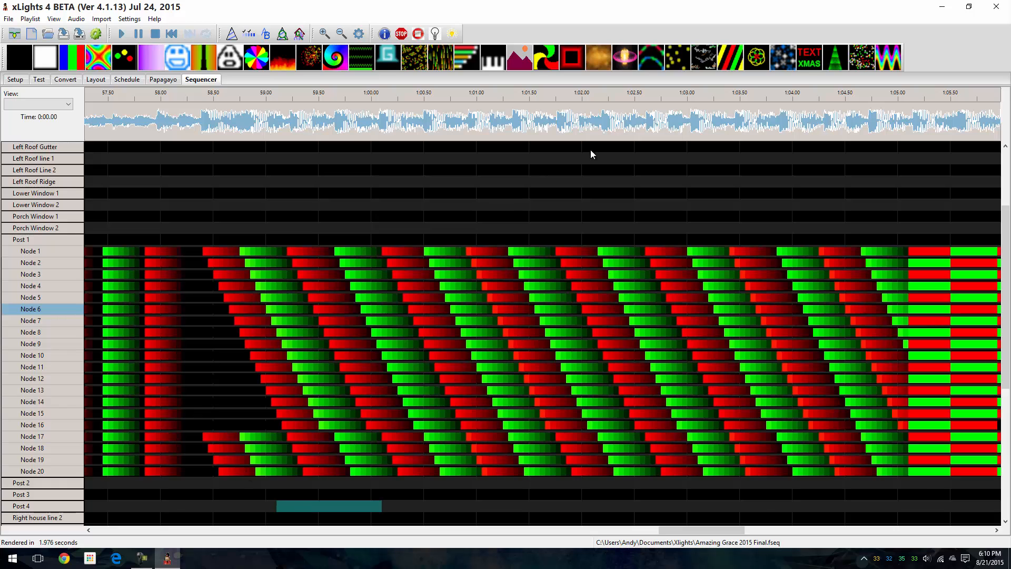
Compare Post 1 with its nodes hidden and shown, and finish by collapsing both Post 1 and the A Pixels Only group.
double_click(32, 238)
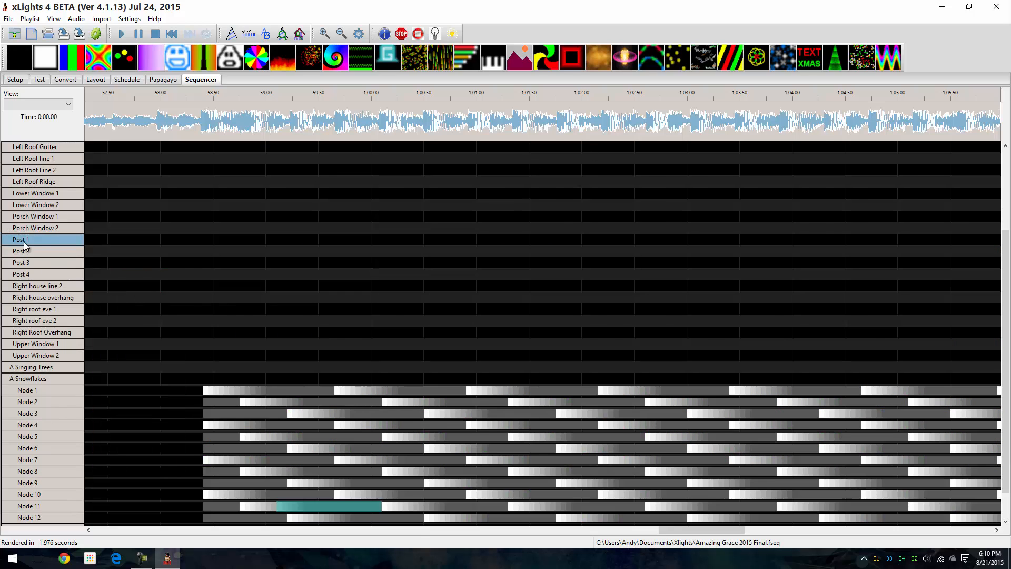
double_click(25, 242)
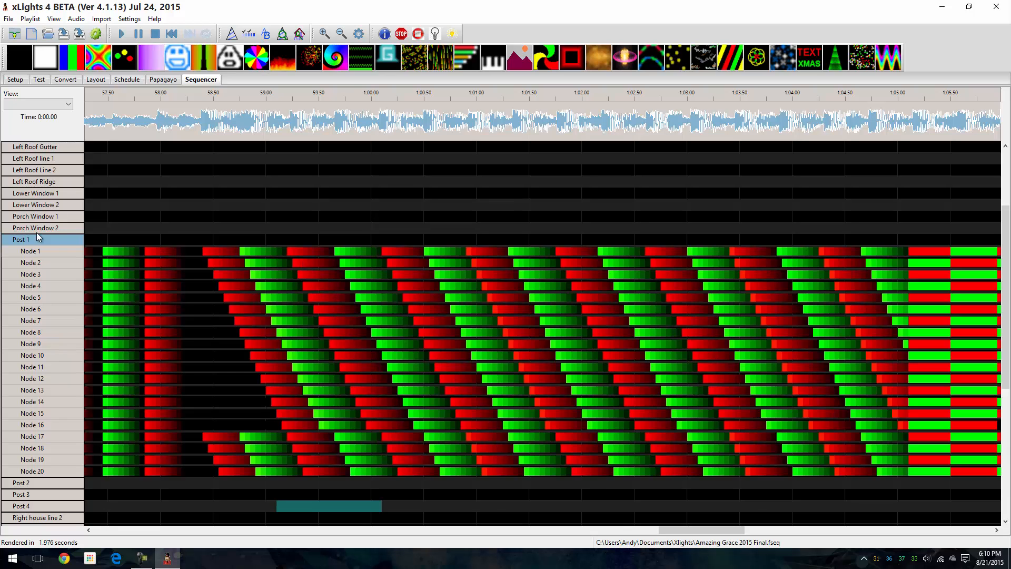
double_click(55, 240)
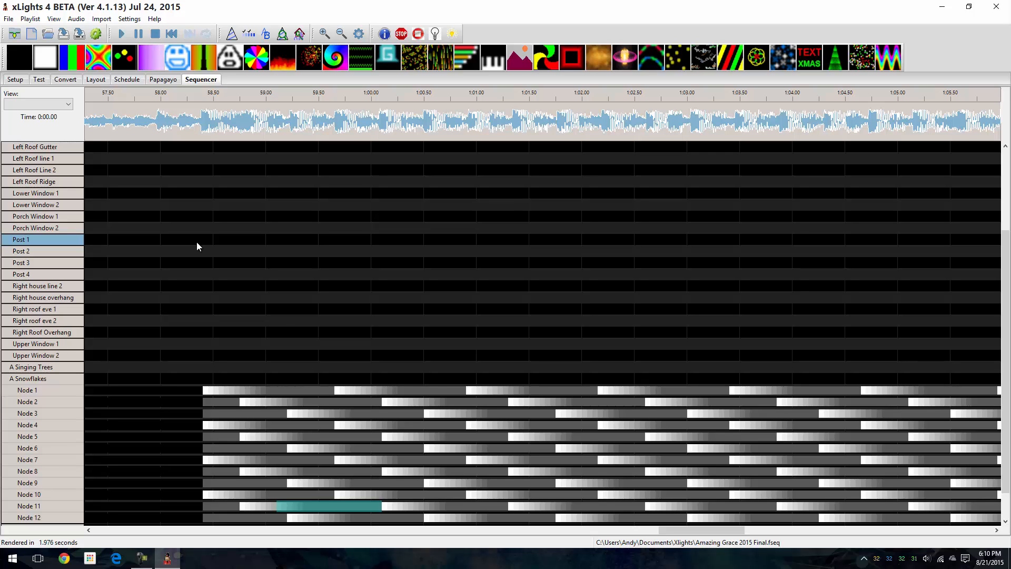
scroll(84, 242, up, 3)
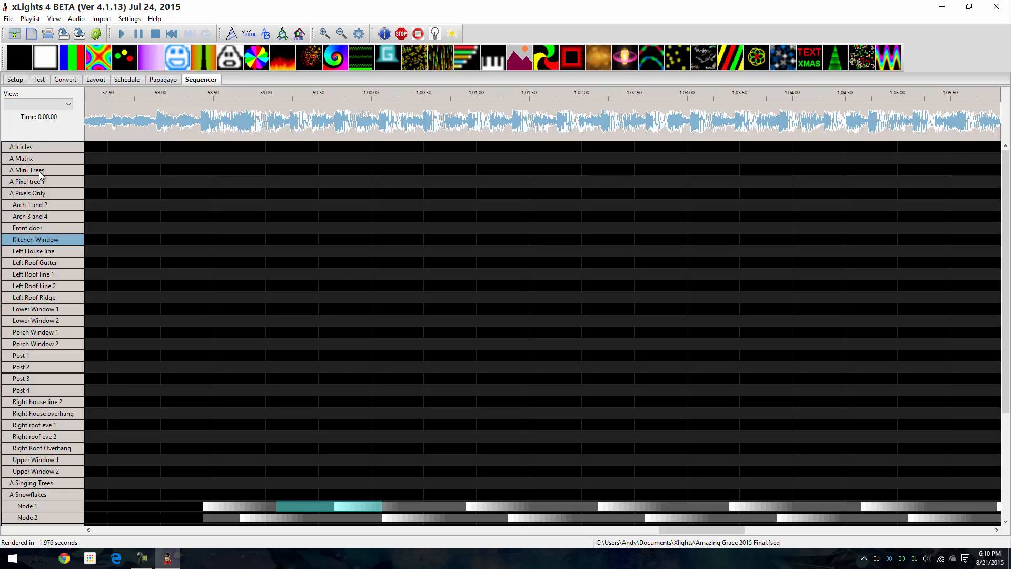
double_click(35, 191)
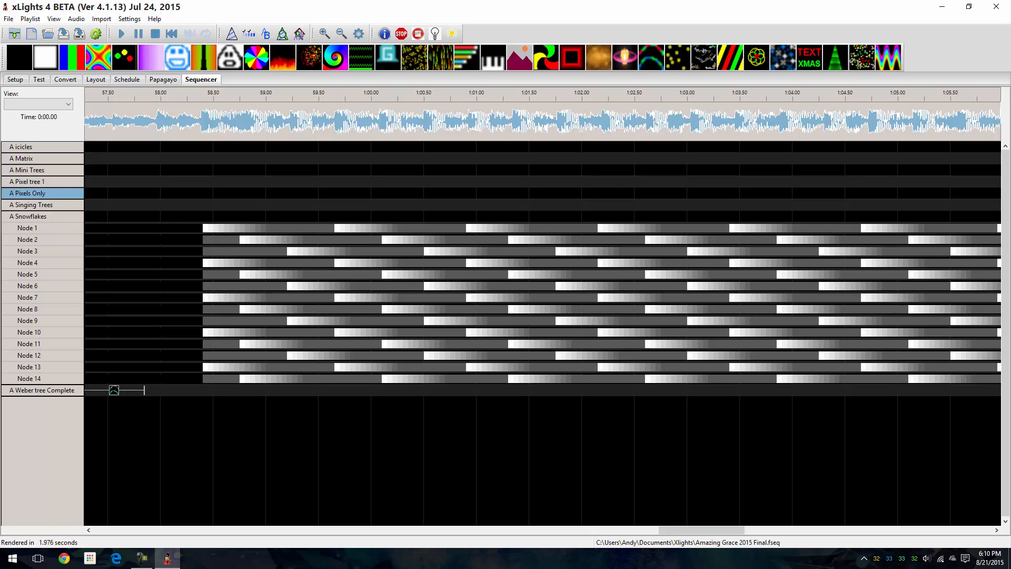
Add a Morph effect to the A Pixels Only row from about 58.80 to 59.80, and bring Effect Settings and Model Preview into view.
drag(467, 57, 298, 198)
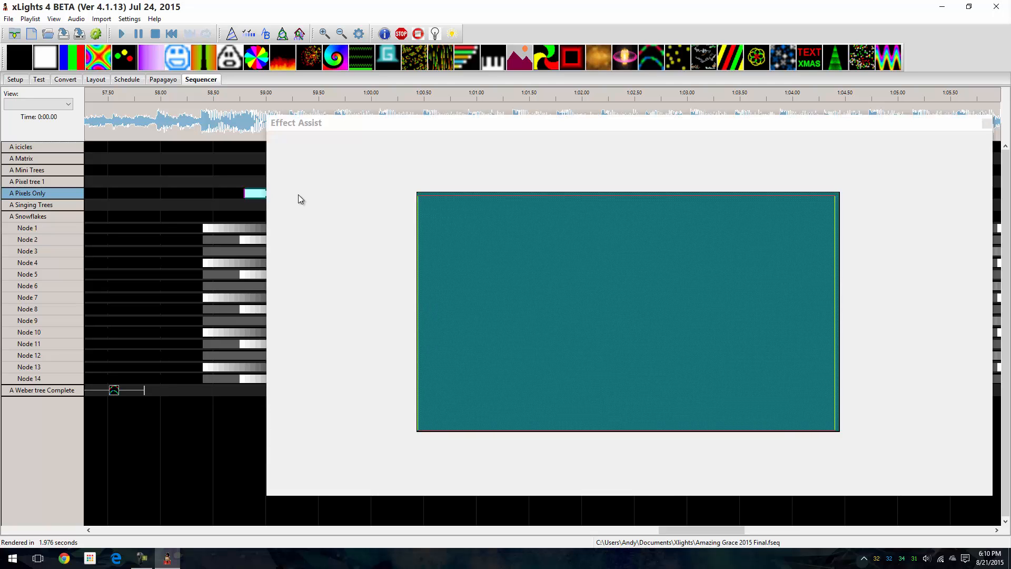
drag(271, 125, 9, 12)
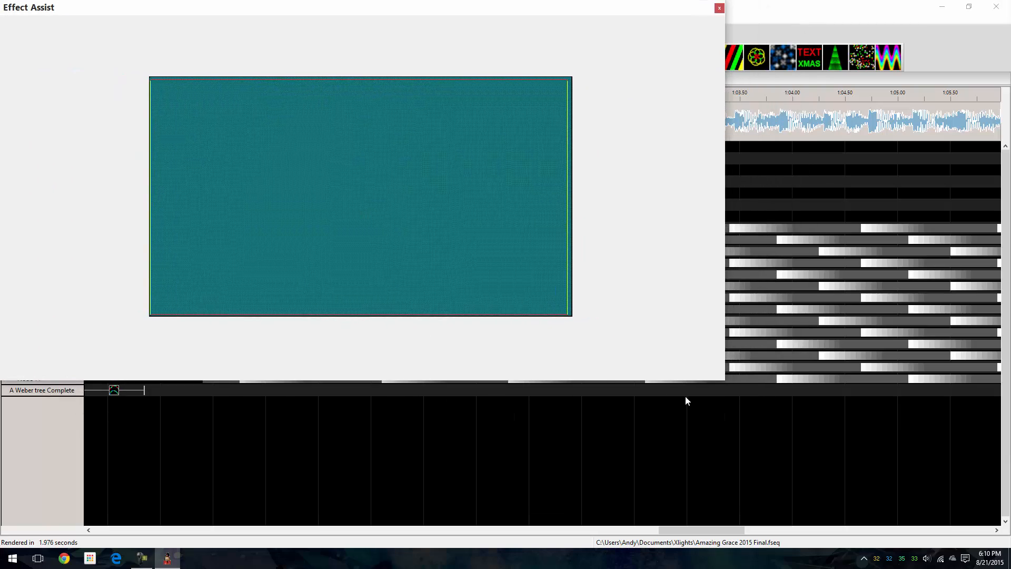
drag(725, 382, 1008, 546)
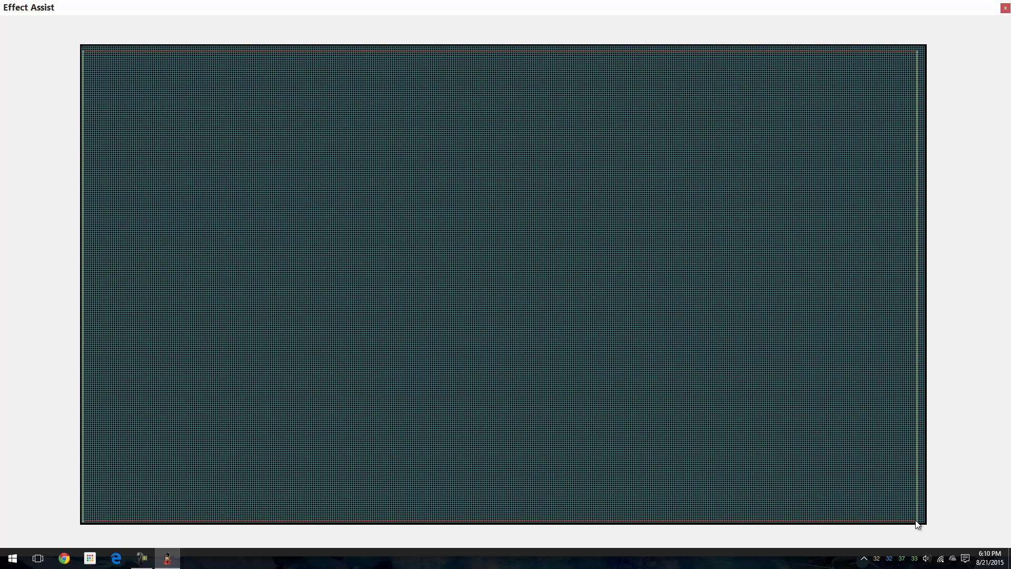
drag(919, 526, 959, 528)
drag(338, 11, 1010, 47)
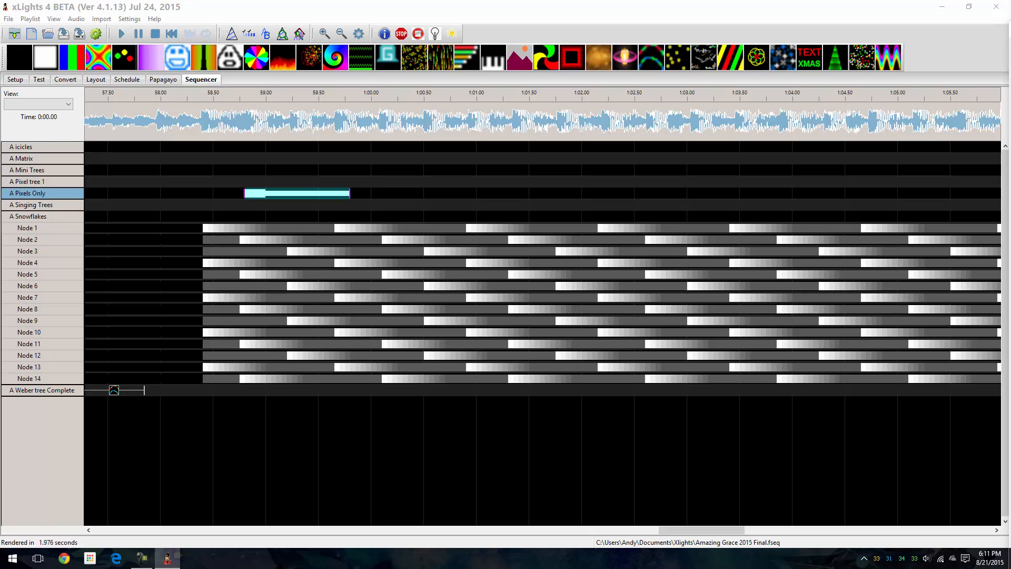
drag(0, 269, 438, 267)
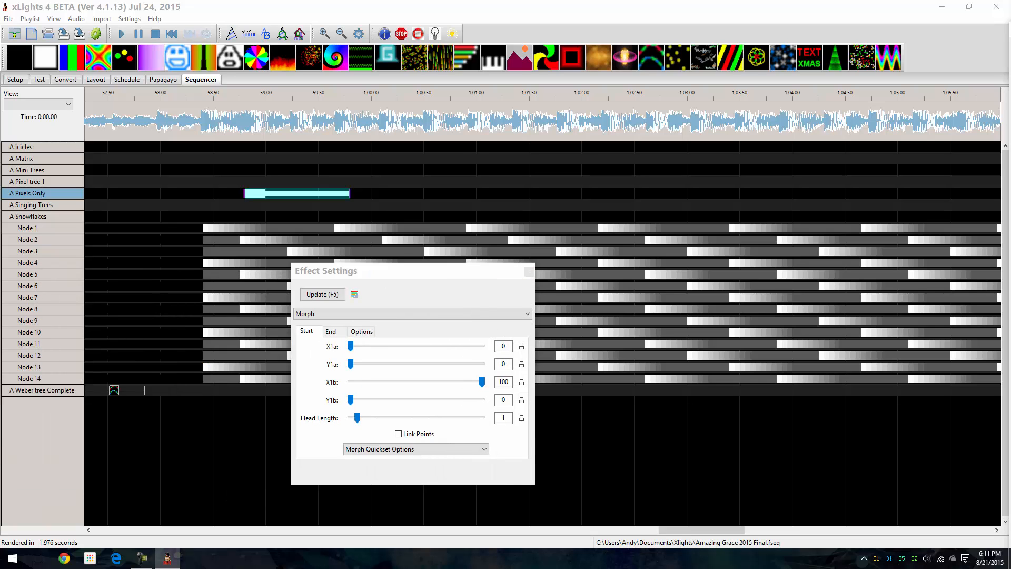
drag(0, 153, 782, 114)
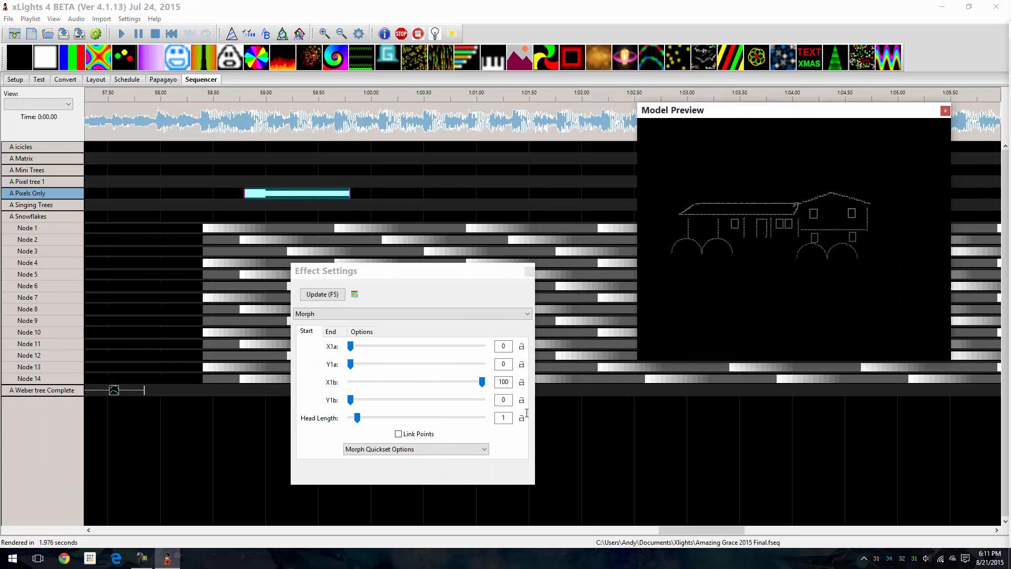
Preview the Morph effect with the Full Sweep Right quickset, and finish with the Full Sweep Left quickset.
click(454, 448)
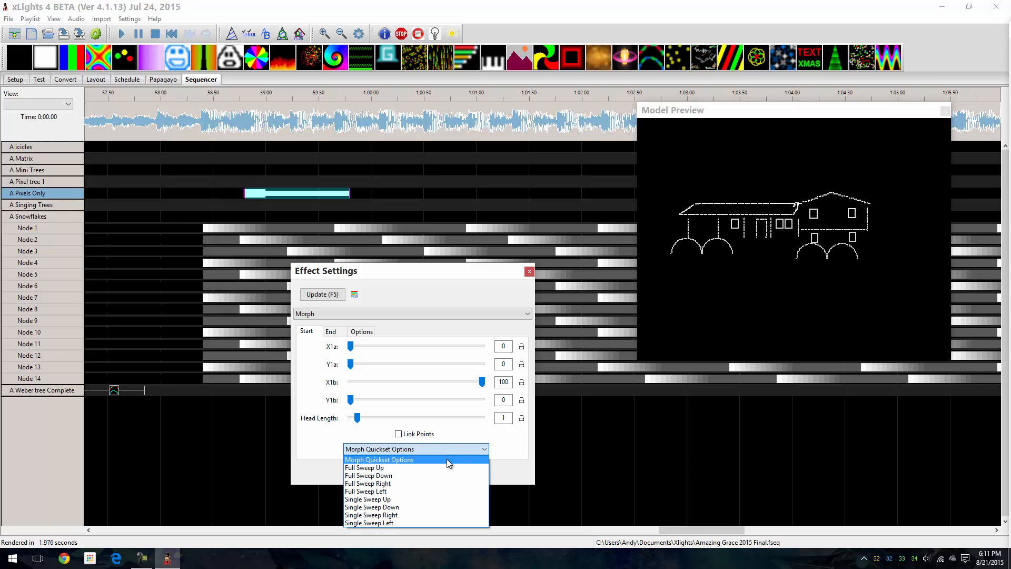
click(442, 460)
click(438, 452)
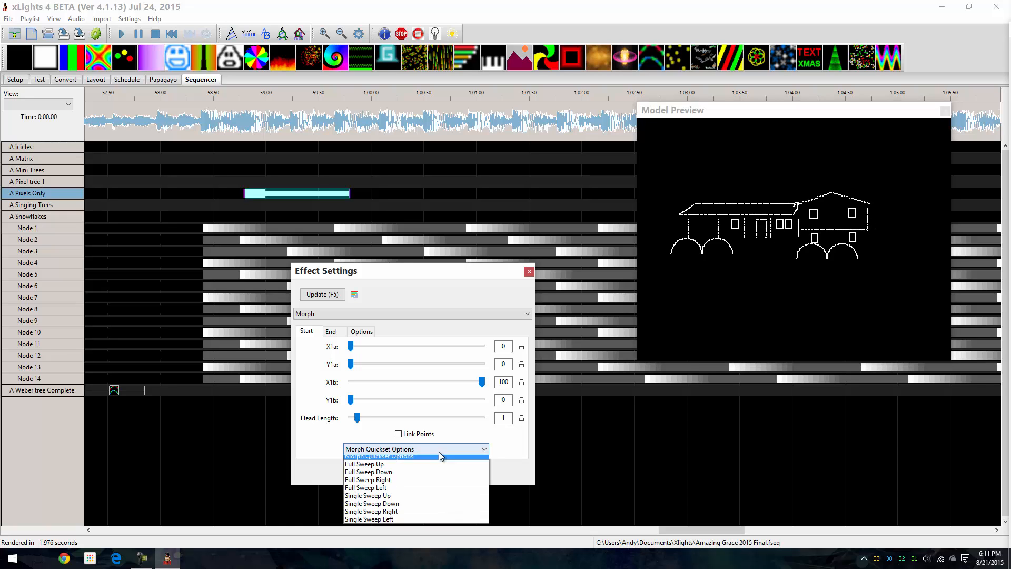
click(448, 448)
click(445, 449)
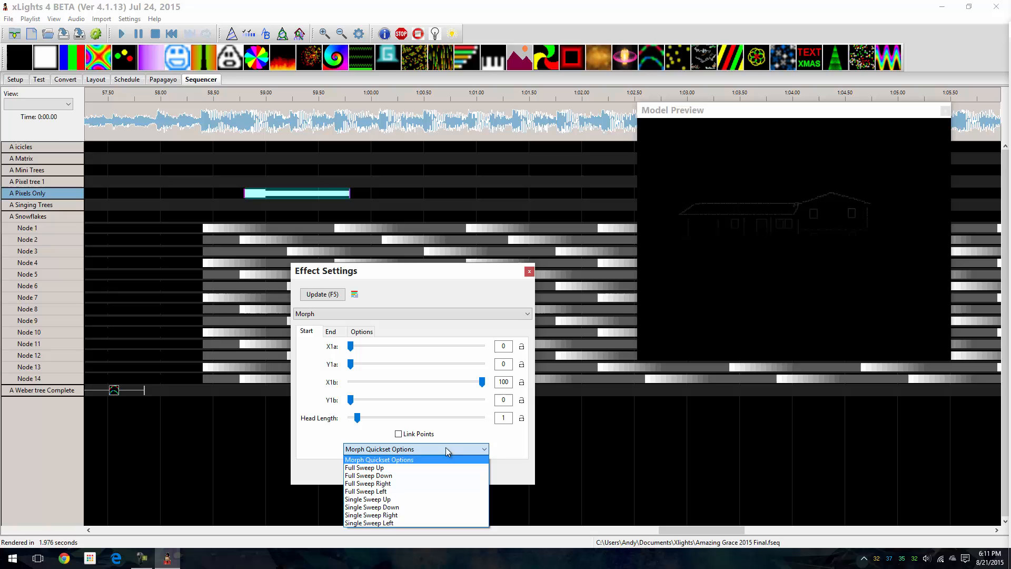
click(416, 482)
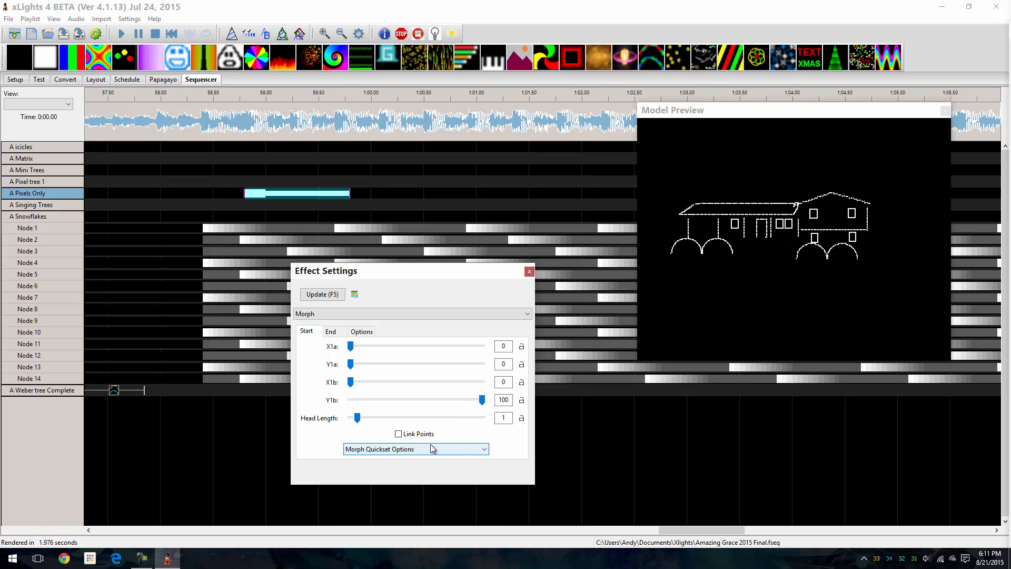
click(430, 450)
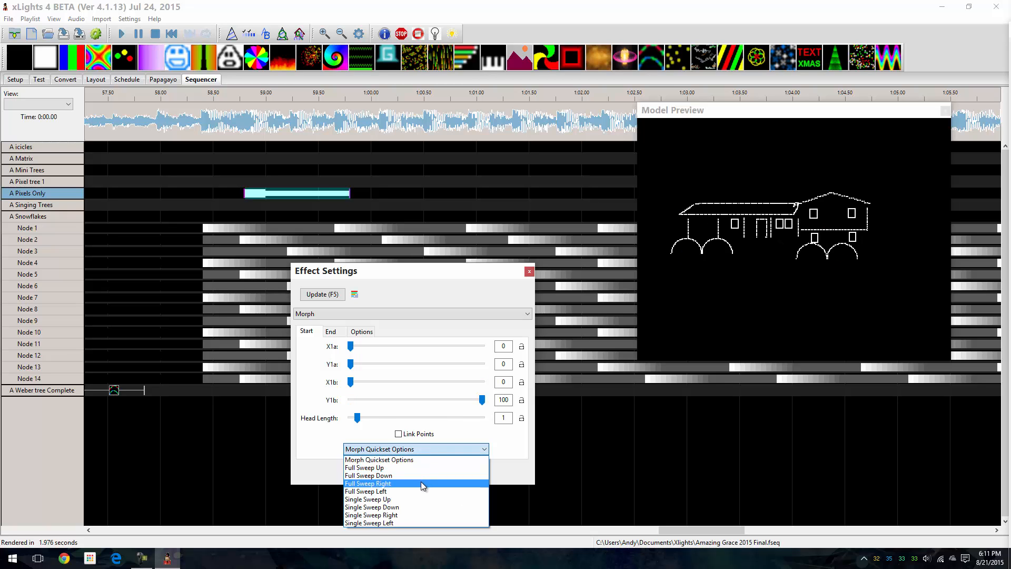
click(421, 480)
click(444, 449)
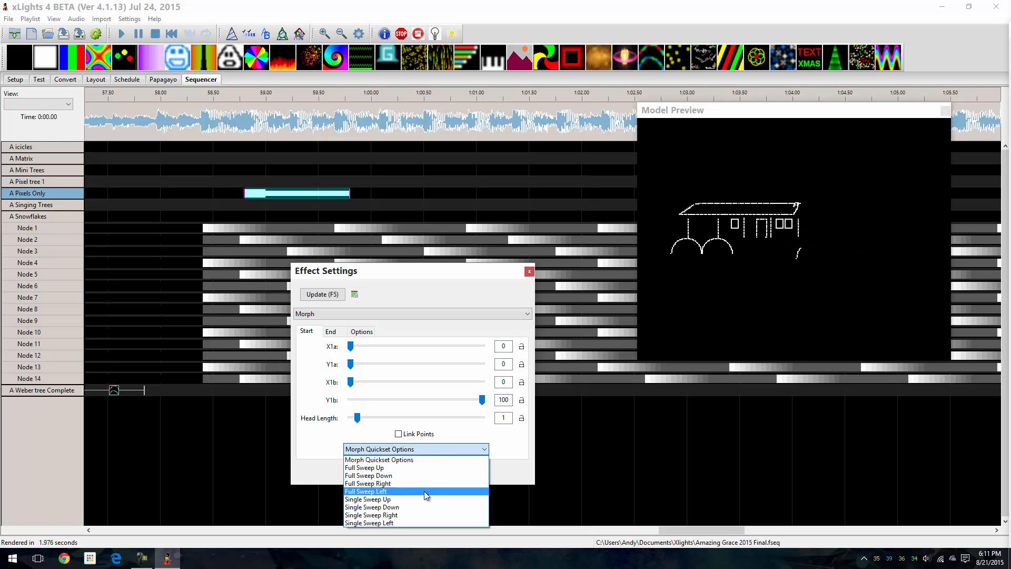
click(425, 491)
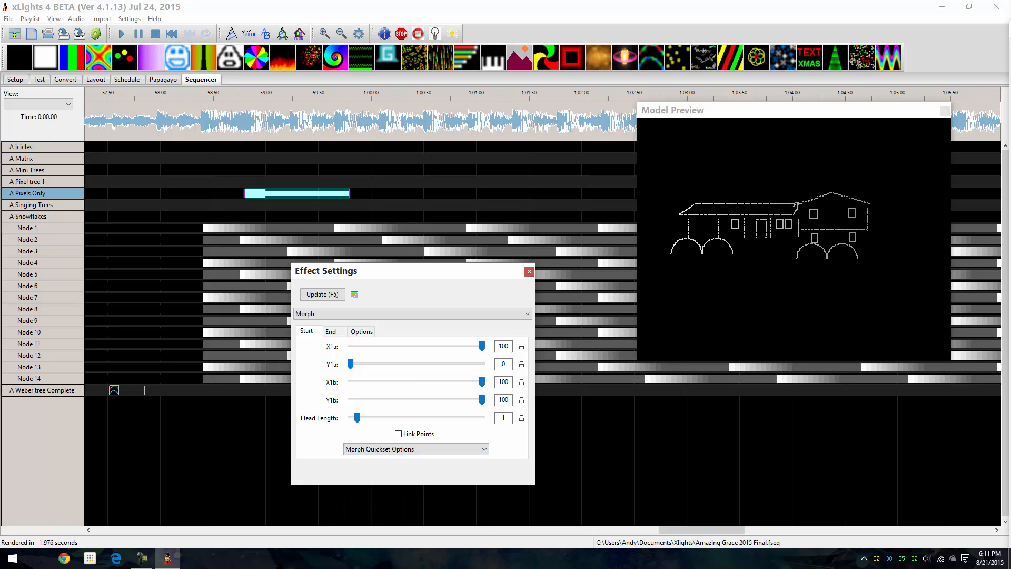
Reshape the Morph in Effect Assist by moving the start point to about X1a 11, Y1a 85 and the end line's upper-left point near the lower-right corner.
drag(1010, 274, 528, 8)
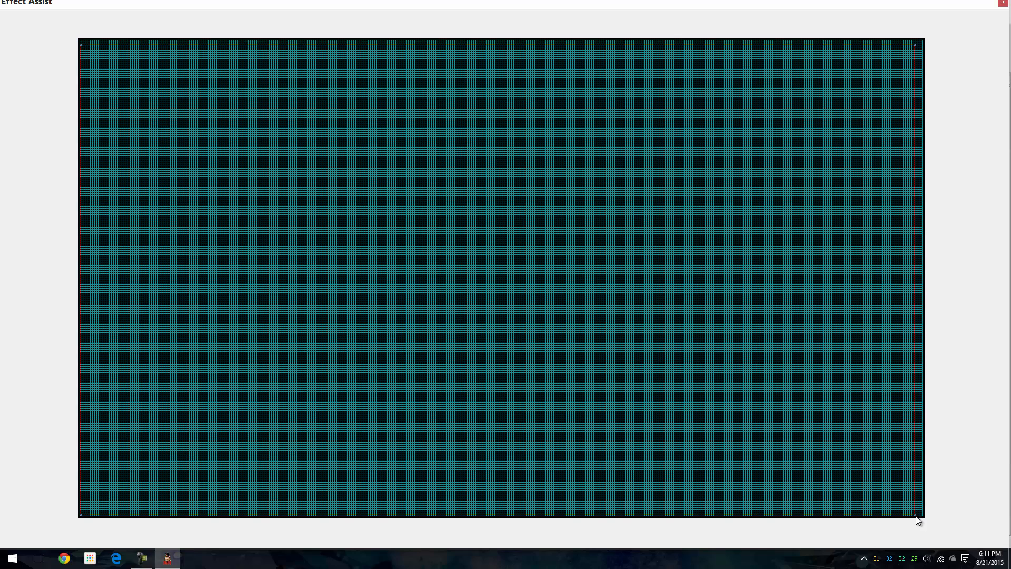
drag(909, 516, 171, 114)
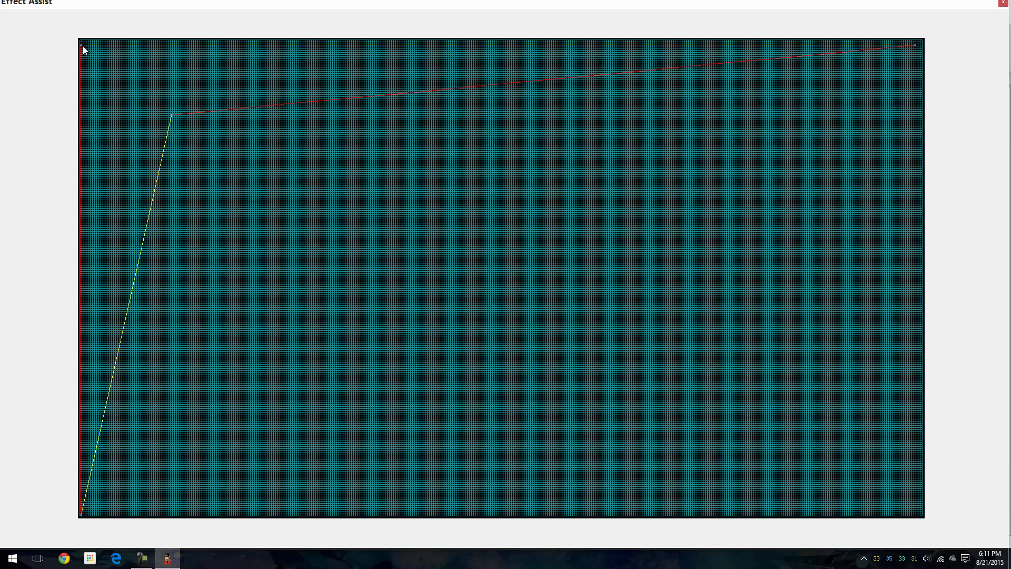
drag(83, 46, 825, 481)
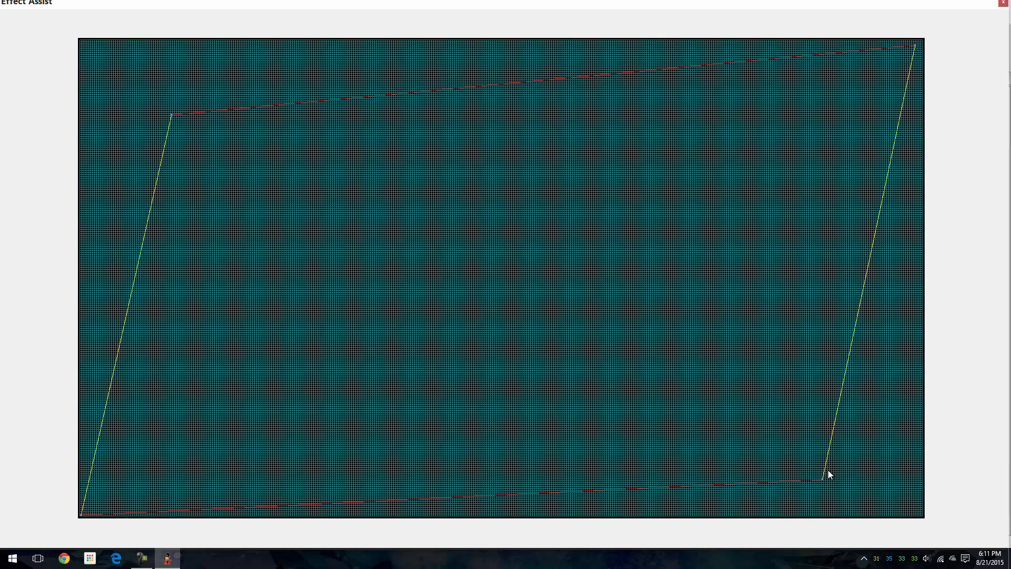
double_click(523, 7)
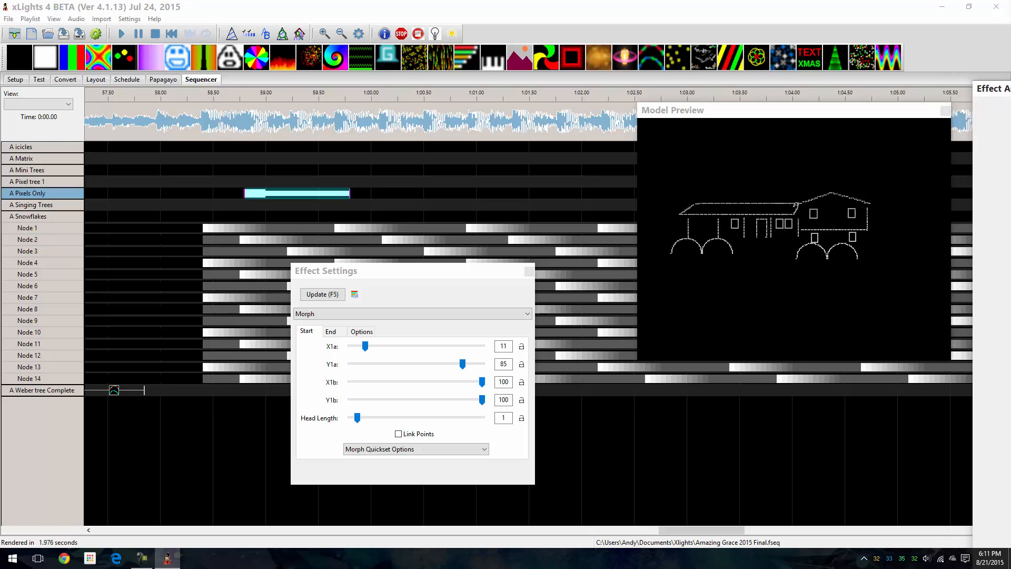
drag(1010, 89, 307, 43)
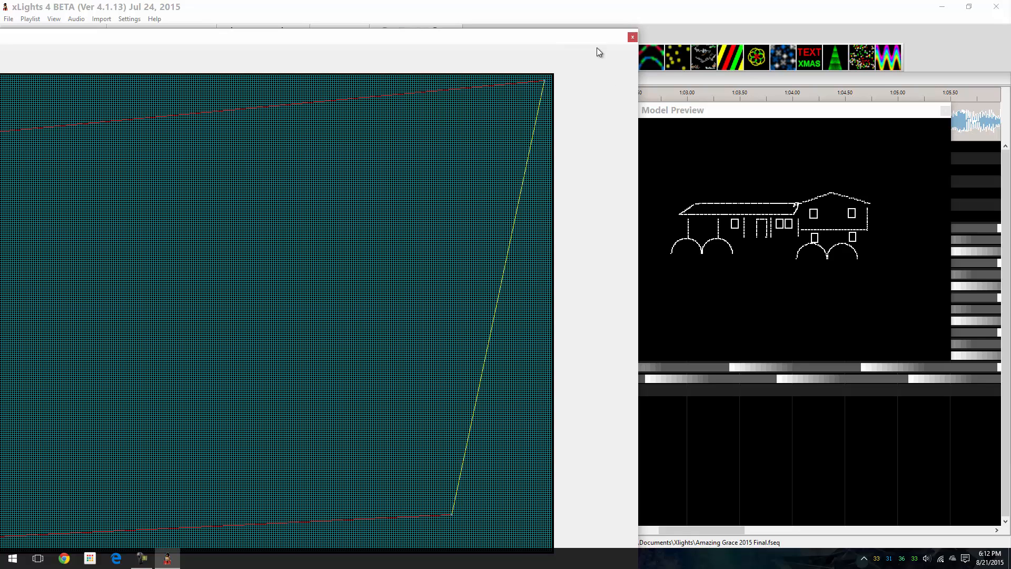
Close the Effect Assist, Model Preview and Effect Settings windows to clear the sequencer grid.
click(632, 37)
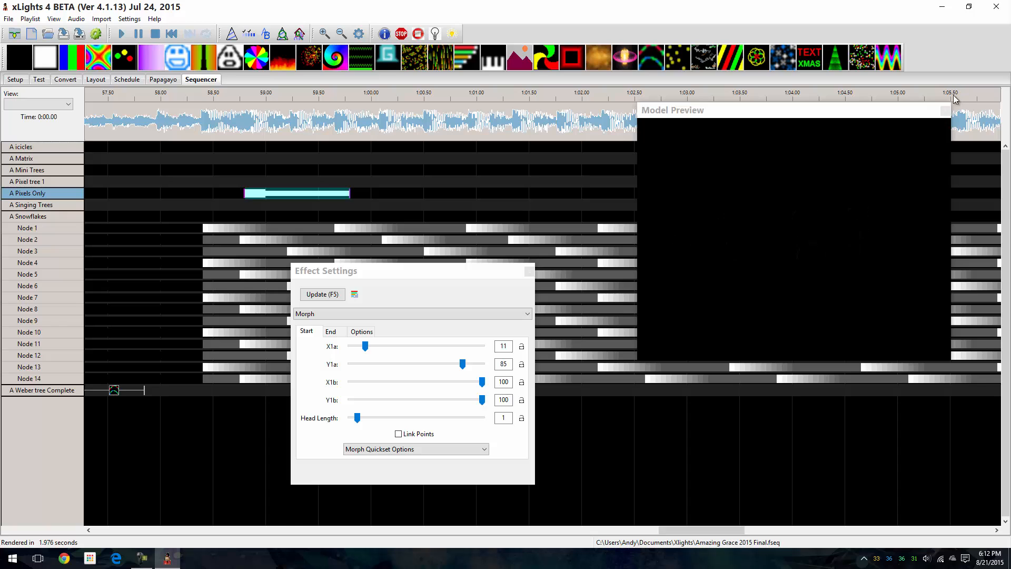
click(946, 111)
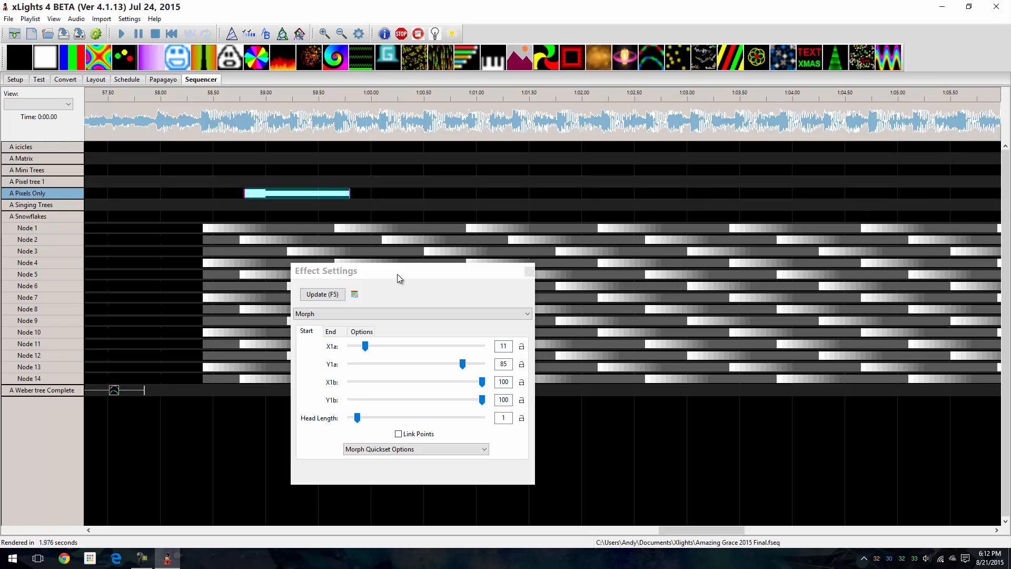
click(530, 271)
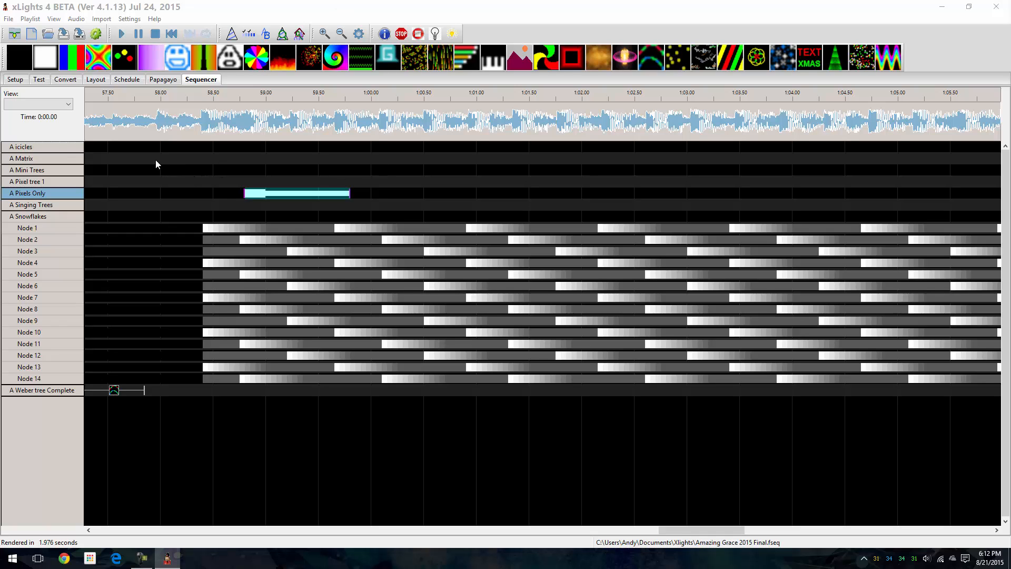
Expand A icicles and the Left Roof Ice model, and add an On effect to its Node 1 from about 58.55 to 59.55.
double_click(60, 150)
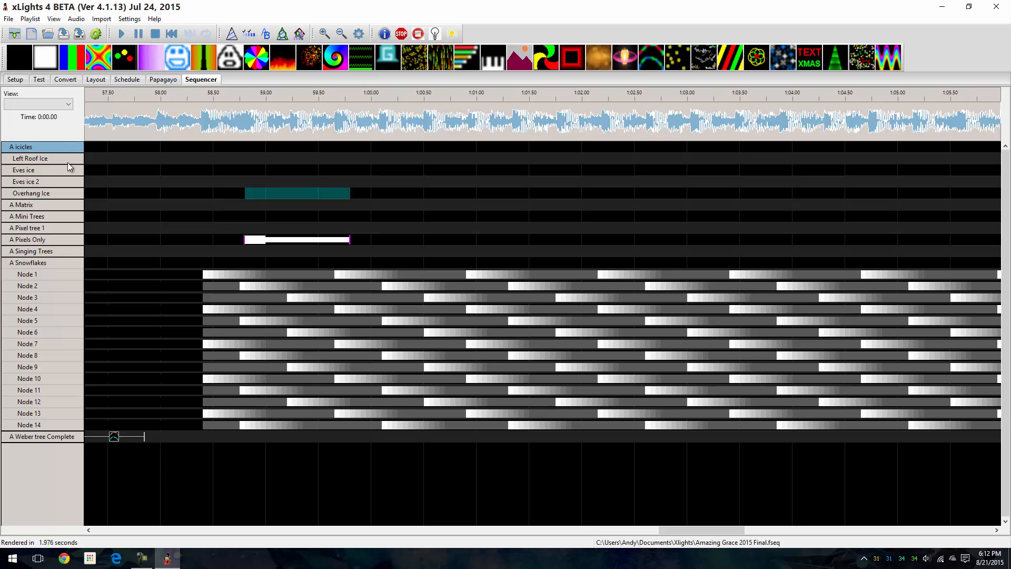
double_click(67, 162)
click(242, 170)
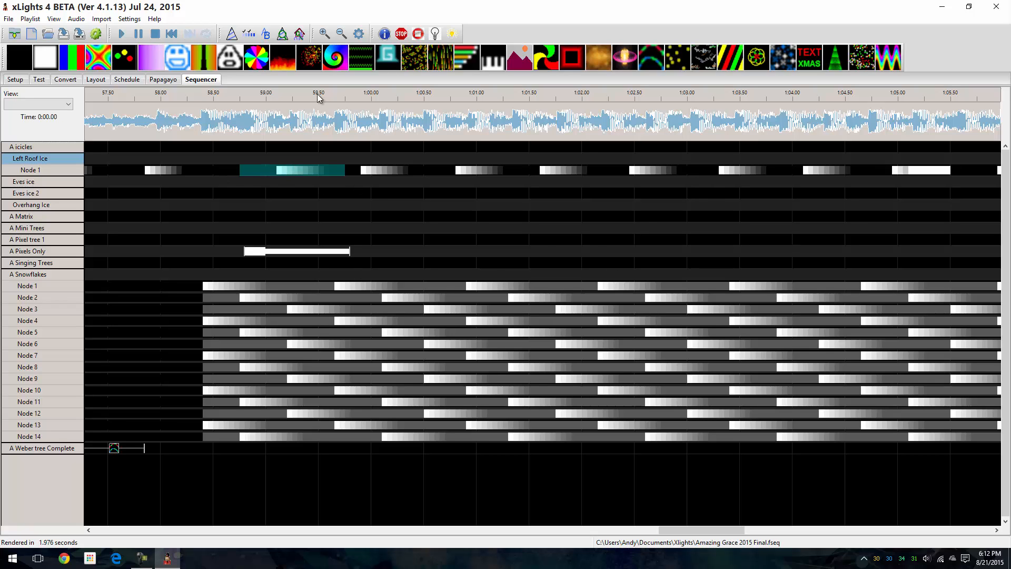
click(222, 172)
key(ctrl+v)
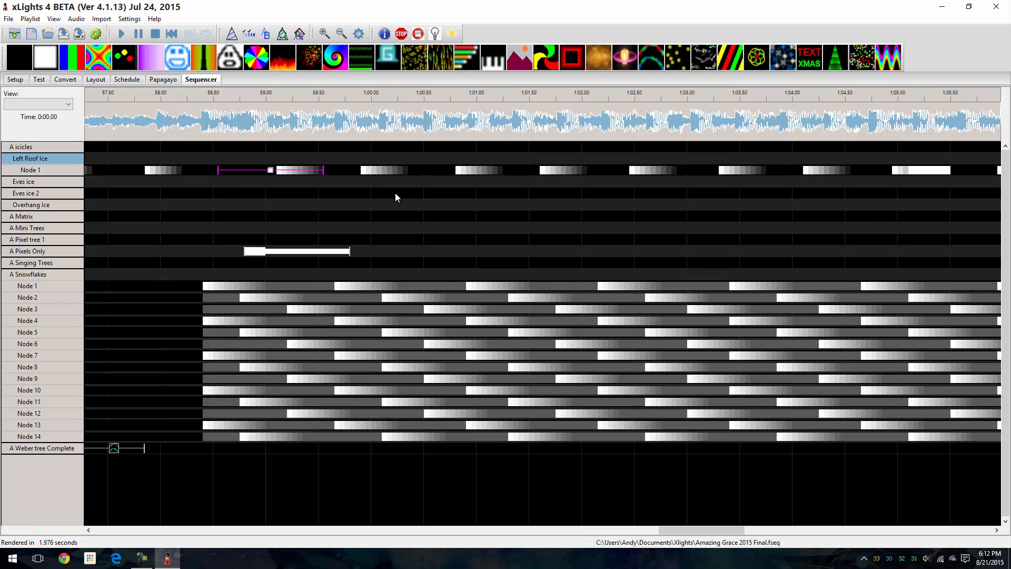
Add one-second On effects to the Left Roof Ice row starting at about 1:00.65, 1:02.85, 1:04.25 and 58.15.
click(441, 158)
key(ctrl+v)
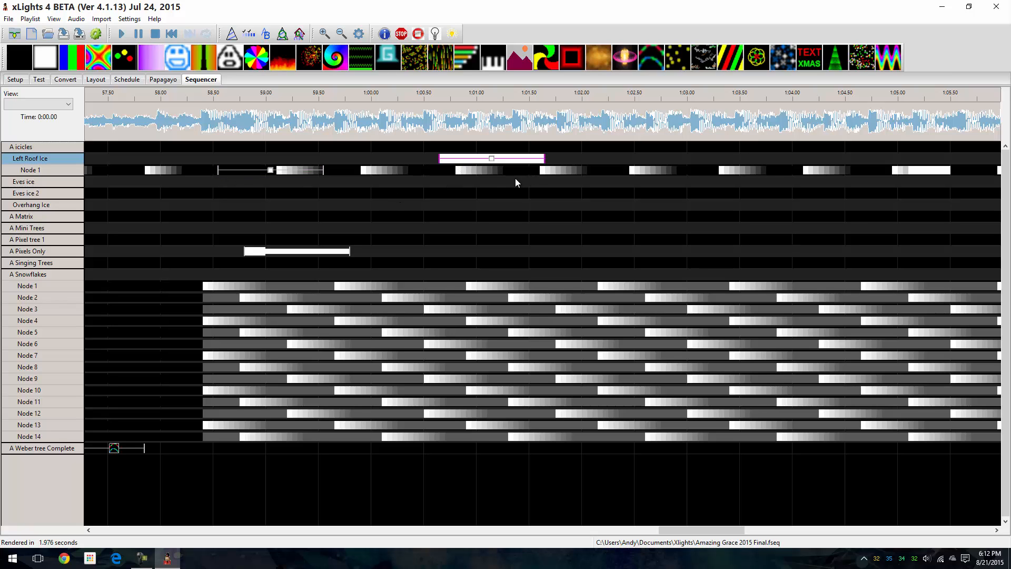
click(672, 158)
key(ctrl+v)
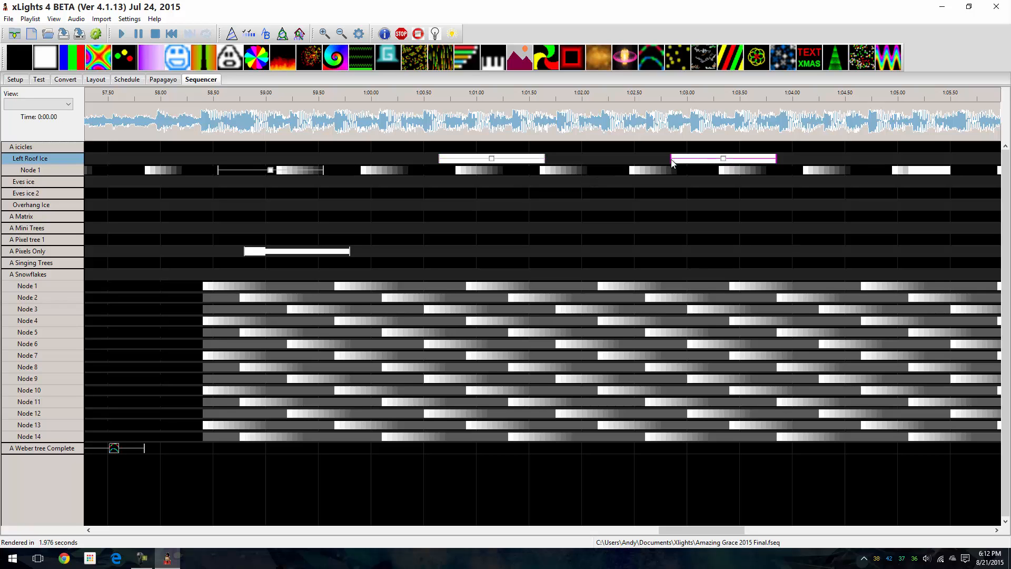
click(820, 158)
key(ctrl+v)
click(177, 158)
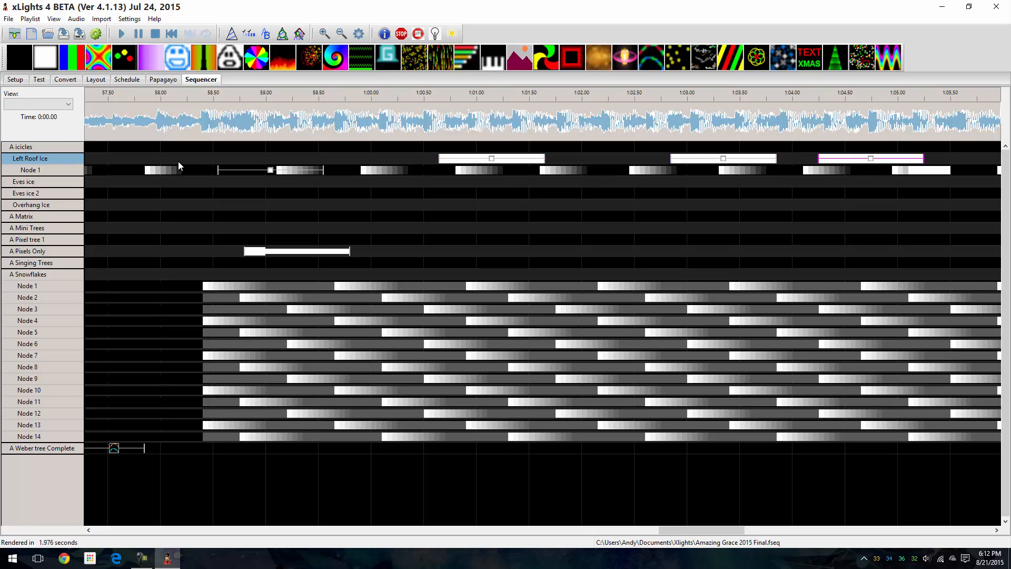
key(ctrl+v)
Add one-second On effects to Eves ice at about 58.15 and Eves ice 2 at about 58.50.
click(177, 183)
key(ctrl+v)
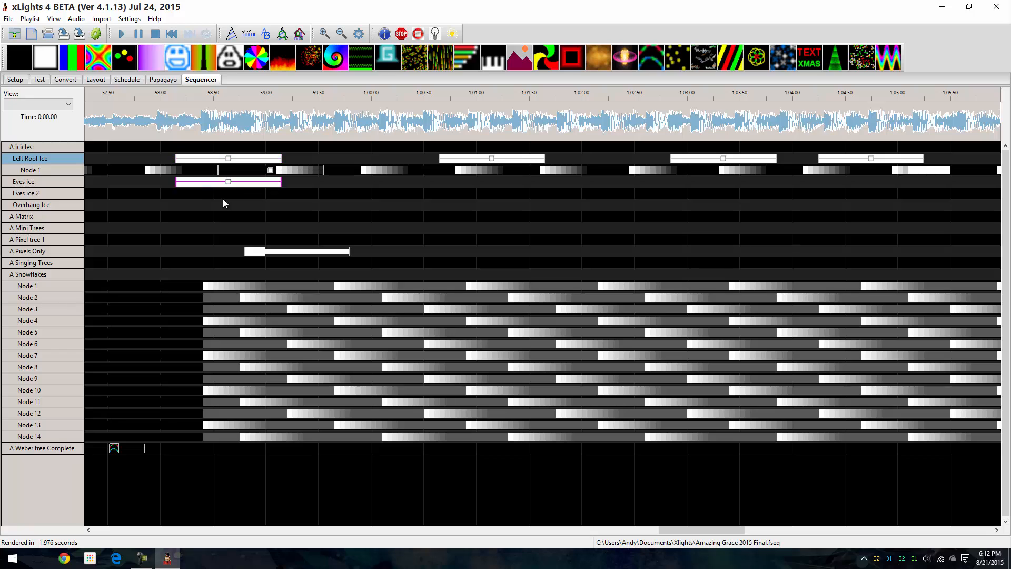
click(206, 205)
click(214, 195)
key(ctrl+v)
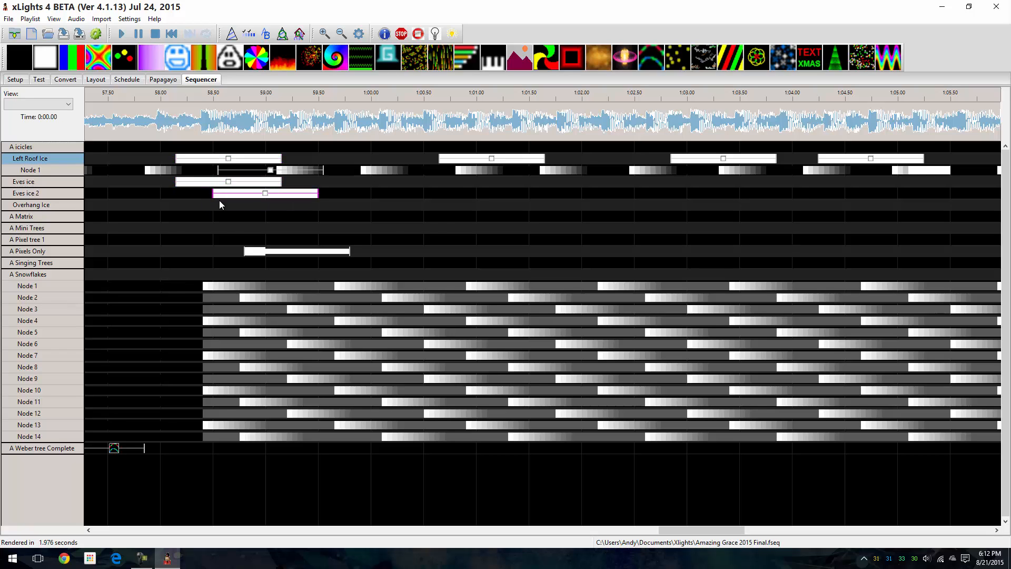
Add a one-second ramp-up to Eves ice at about 1:00.85 and a ramp-down directly behind it at about 1:01.85.
click(460, 184)
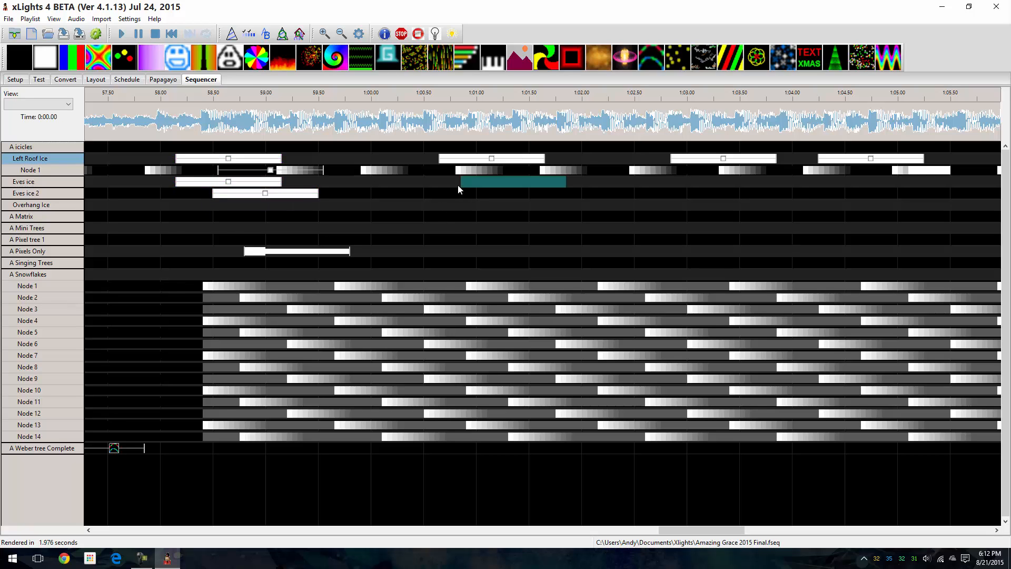
key(ctrl+v)
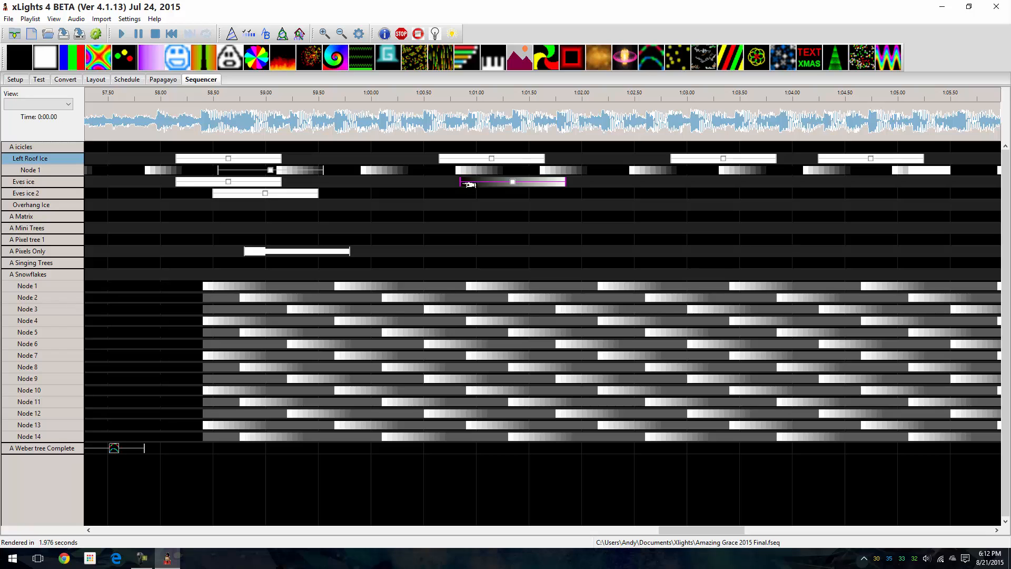
click(704, 184)
click(583, 183)
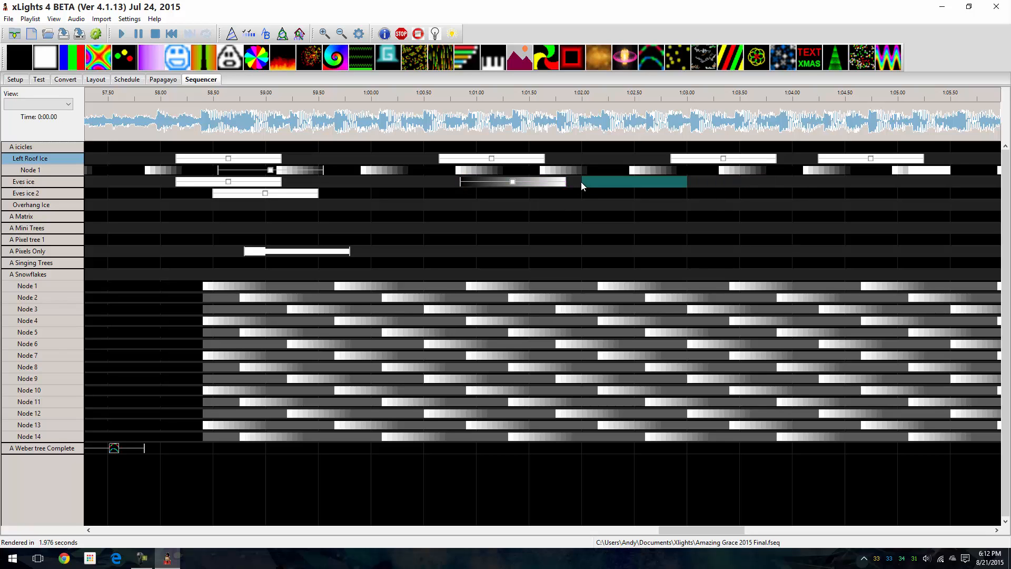
key(ctrl+v)
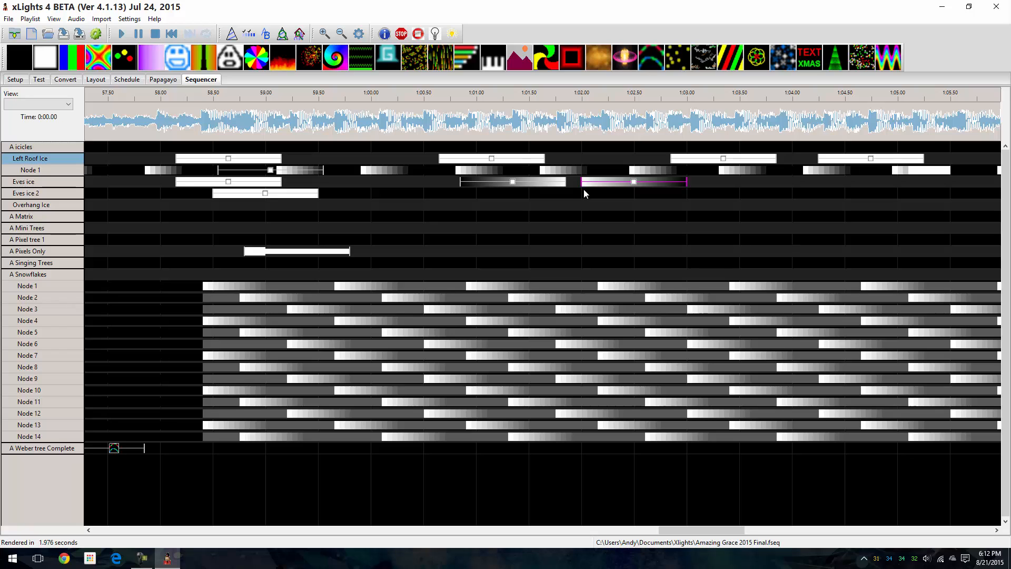
drag(627, 183, 611, 183)
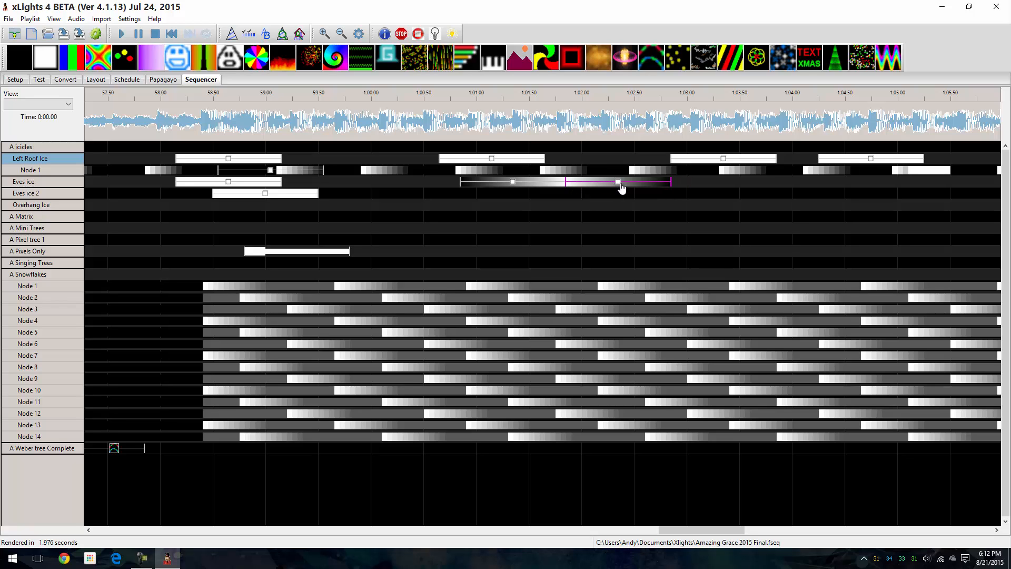
click(522, 230)
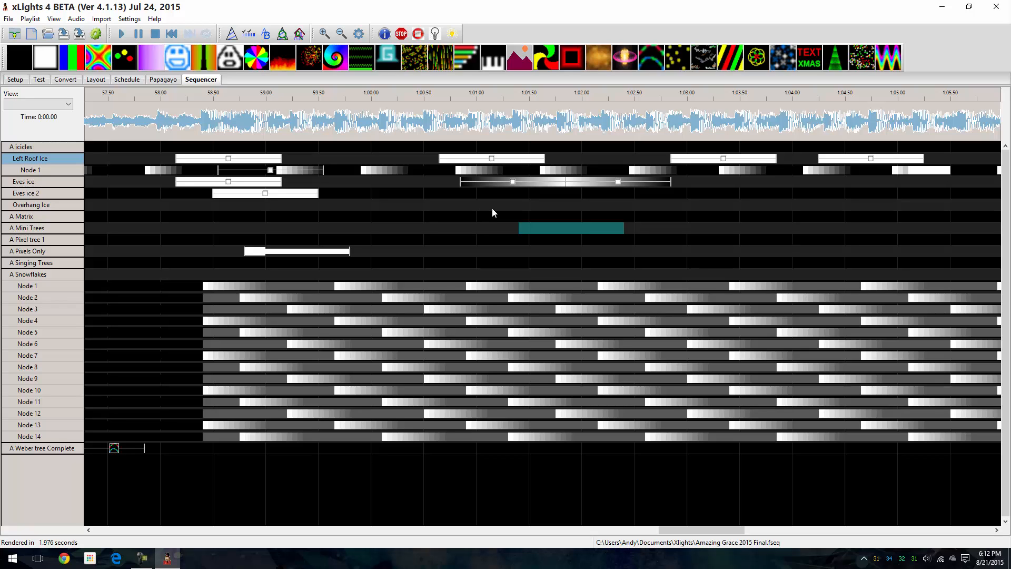
Expand A Weber tree Complete and bring its node rows around the chase between about 53 and 58 seconds into view.
double_click(34, 448)
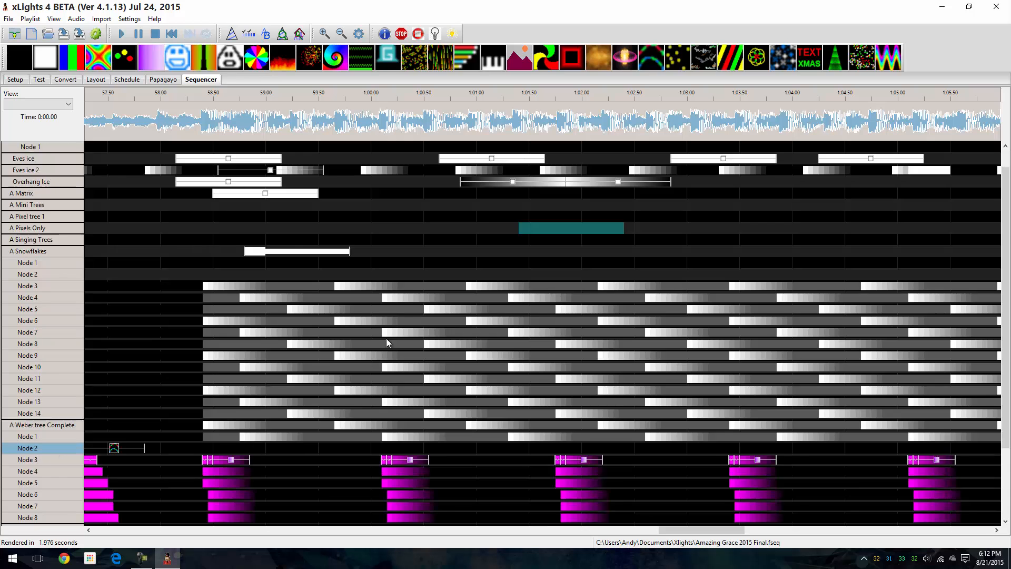
scroll(387, 342, down, 3)
drag(740, 531, 648, 530)
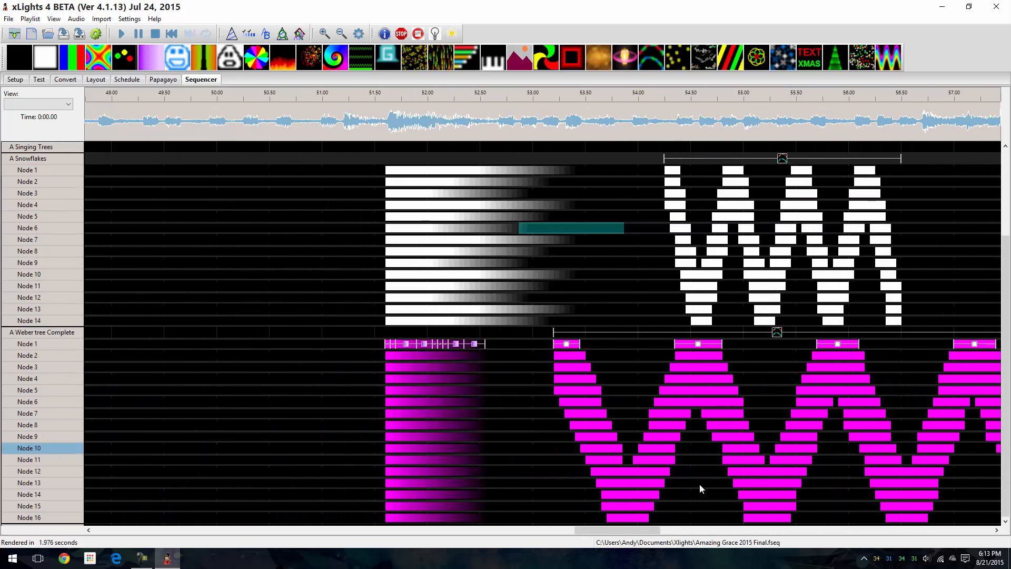
drag(626, 532, 654, 533)
Set the chase type of the Weber tree's SingleStrand effect to Bounce from Right, and move Effect Settings off the grid.
click(503, 337)
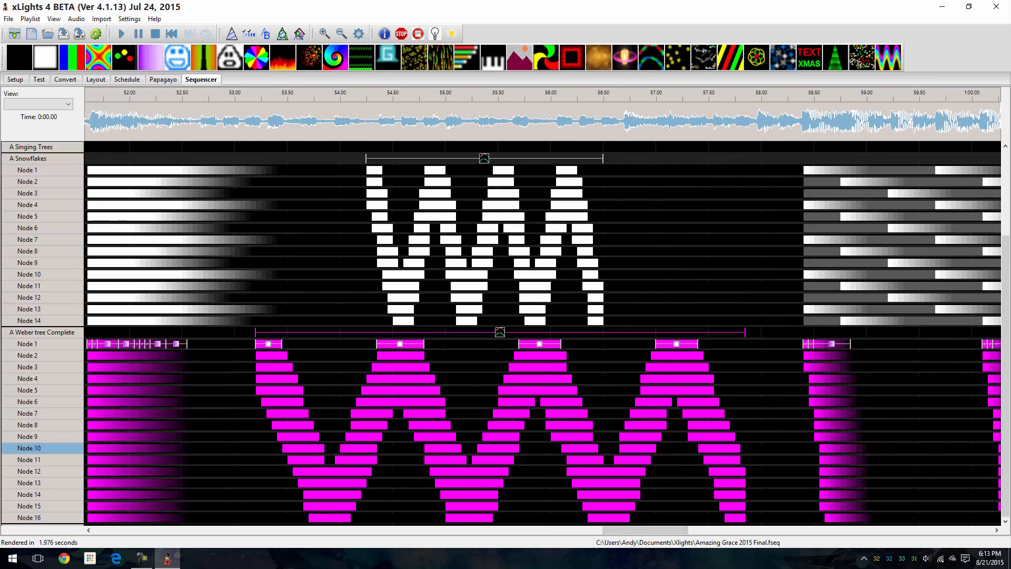
drag(277, 201, 419, 115)
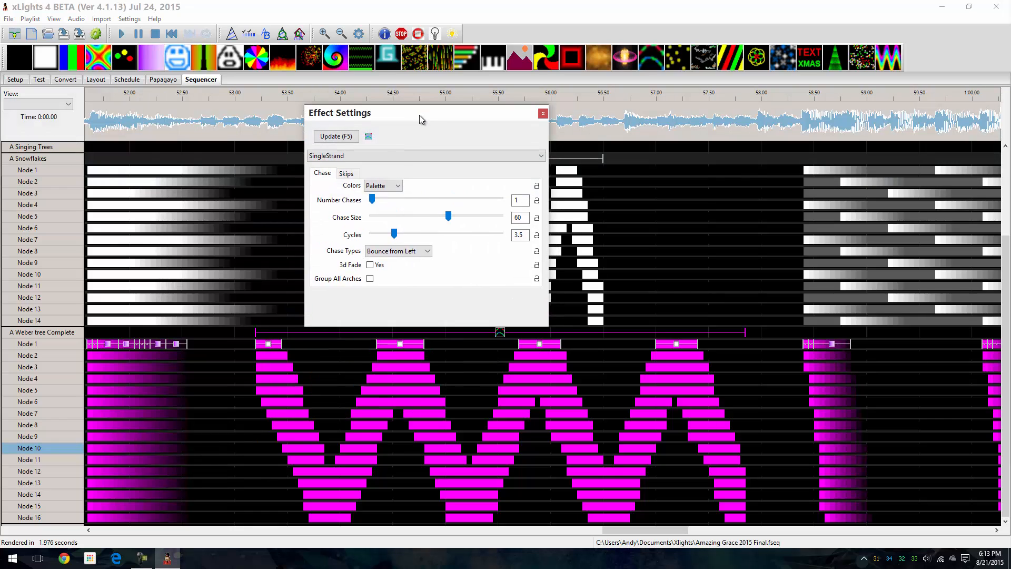
click(398, 251)
click(397, 286)
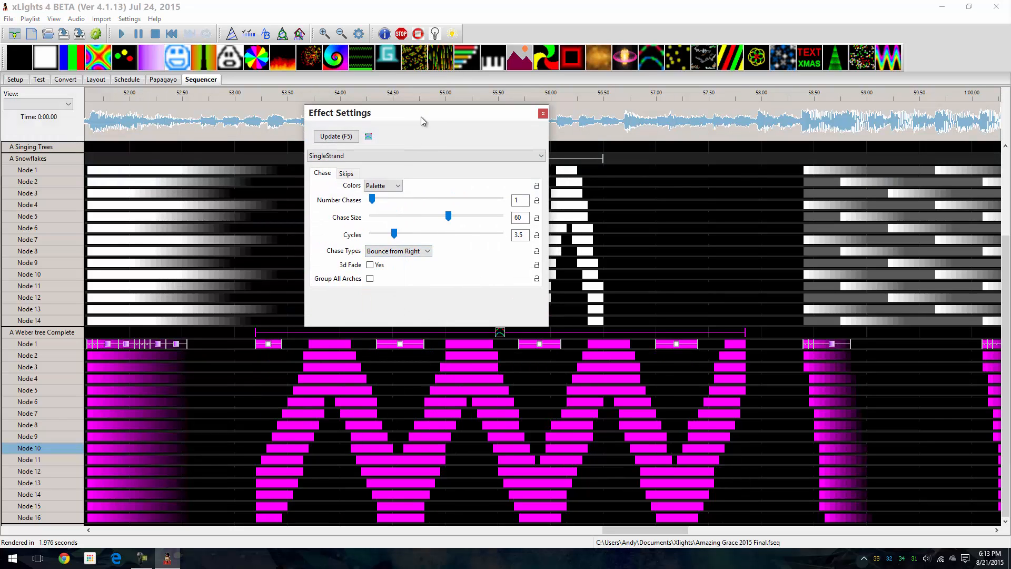
drag(421, 117, 0, 211)
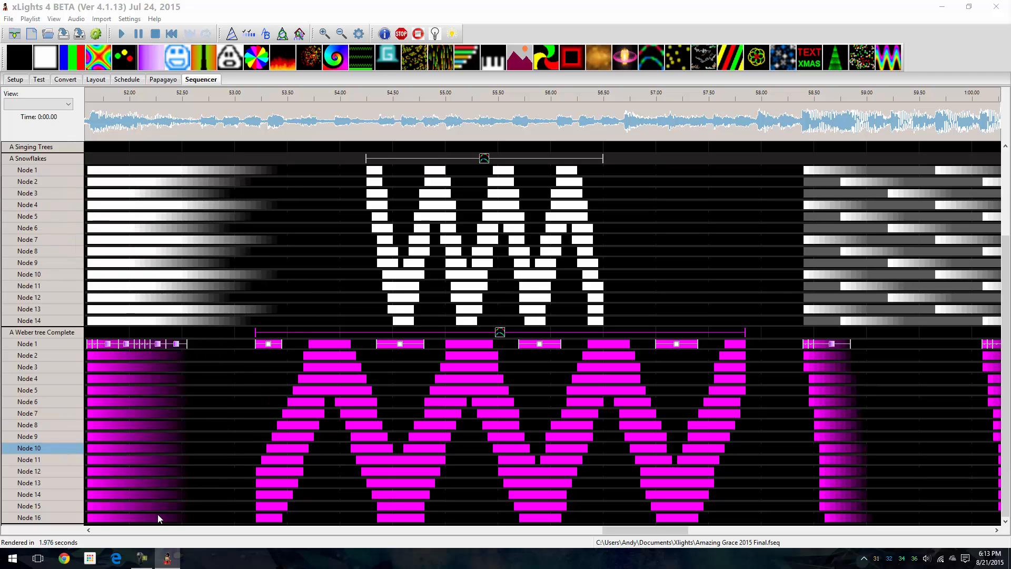
Add an On effect to Node 1 of A Weber tree Complete from about 46.70 to 47.70.
click(91, 531)
click(89, 531)
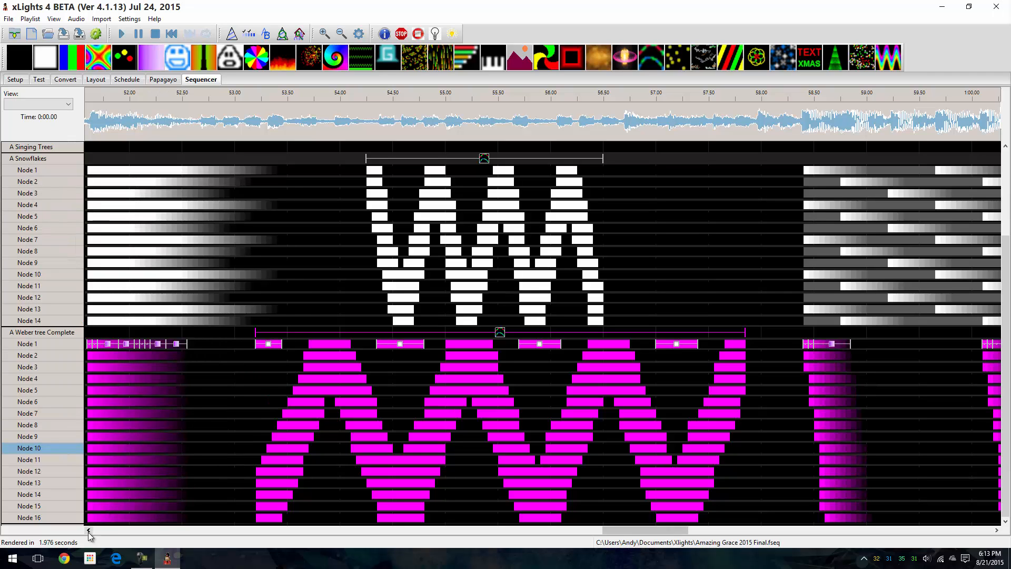
click(89, 530)
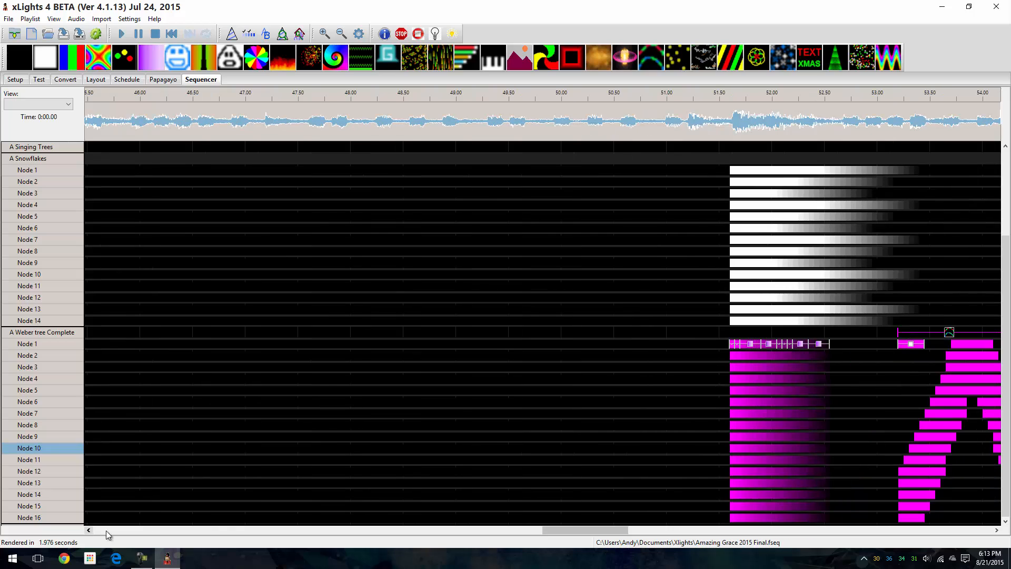
click(162, 345)
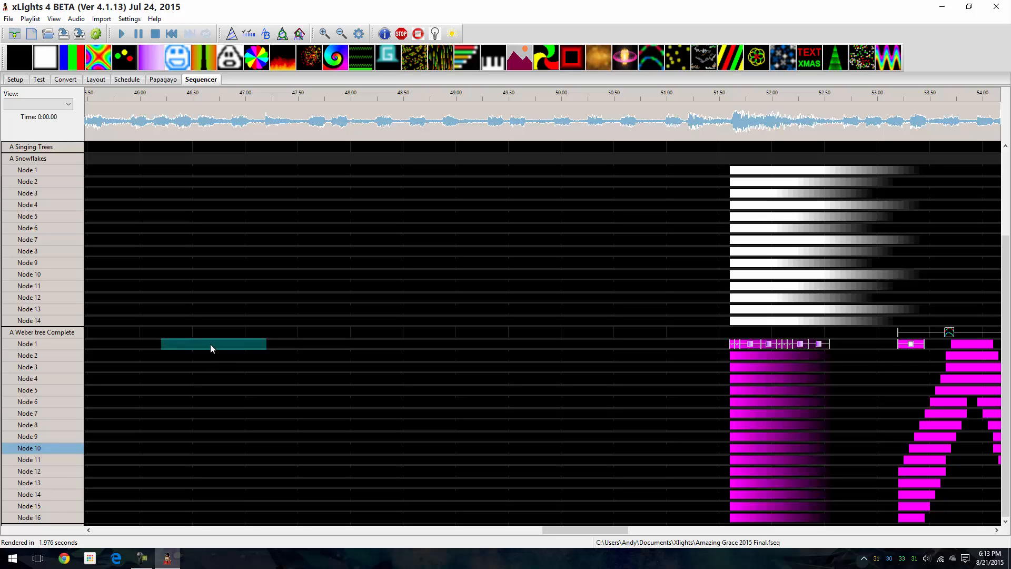
drag(210, 343, 223, 446)
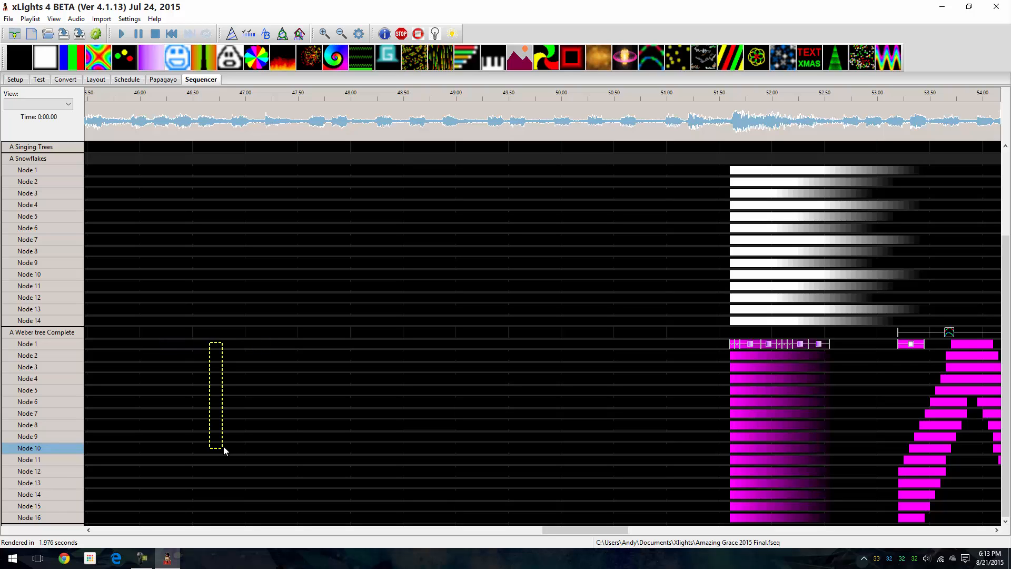
click(219, 363)
click(209, 354)
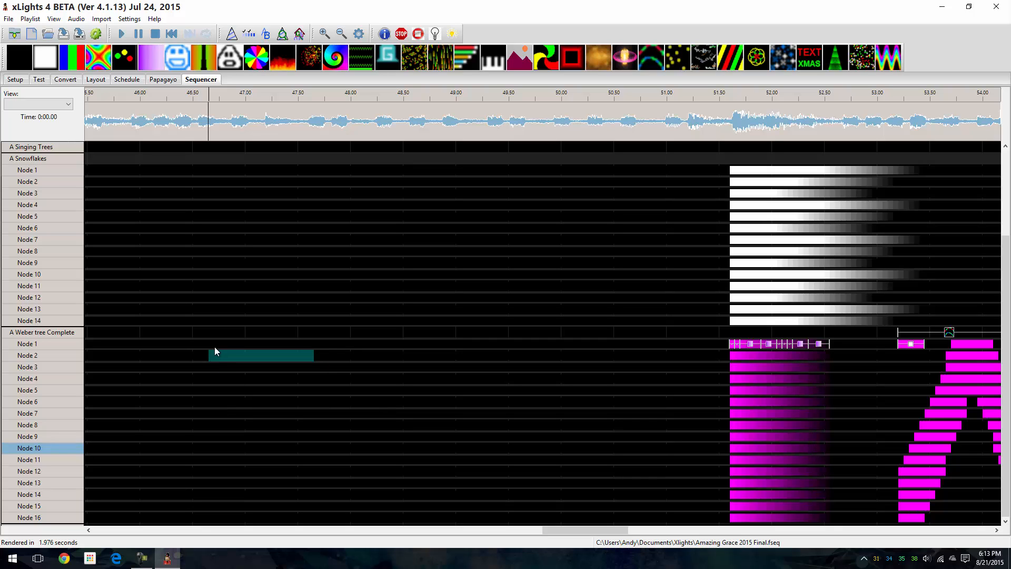
drag(214, 347, 216, 345)
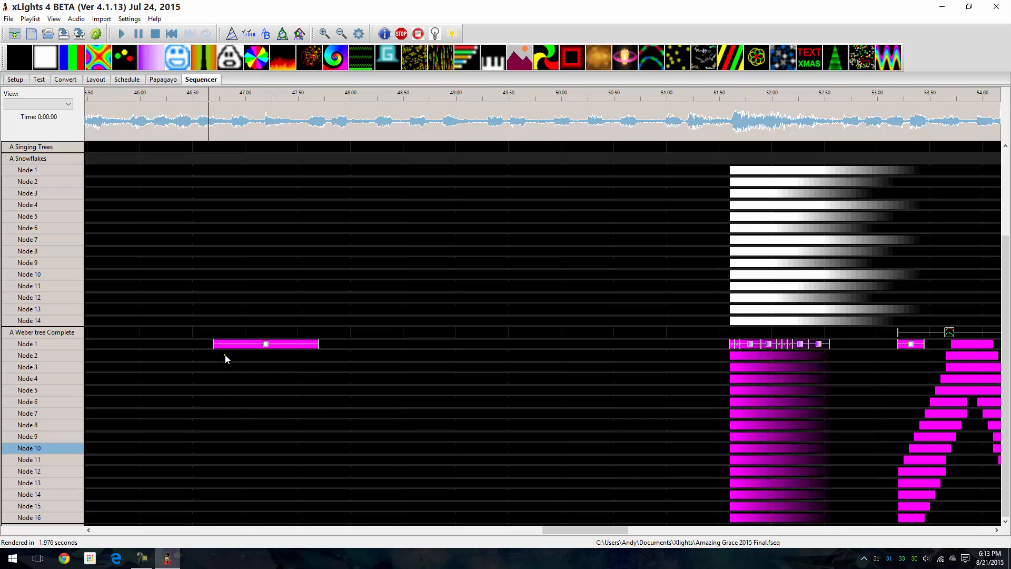
right_click(247, 343)
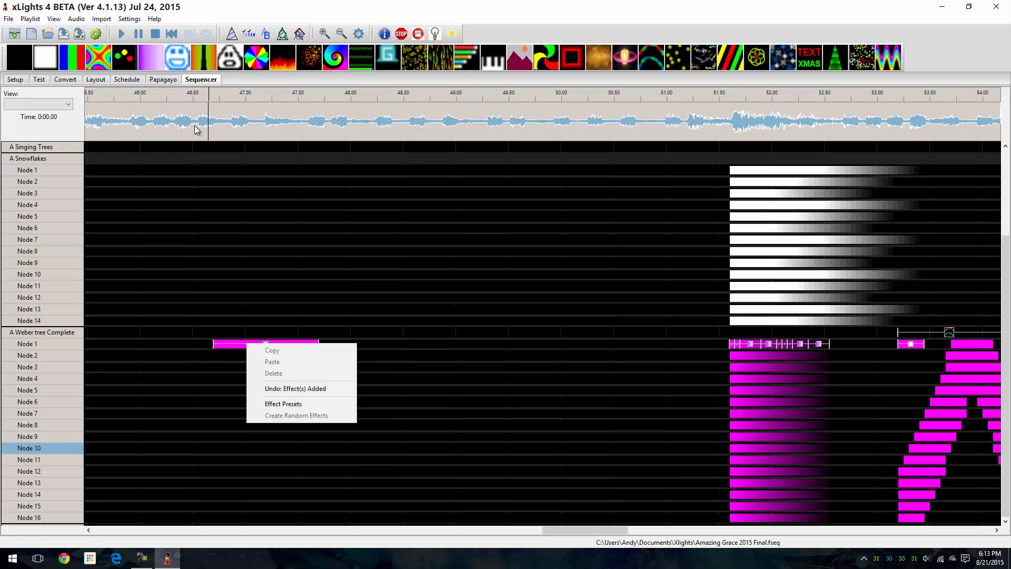
click(206, 101)
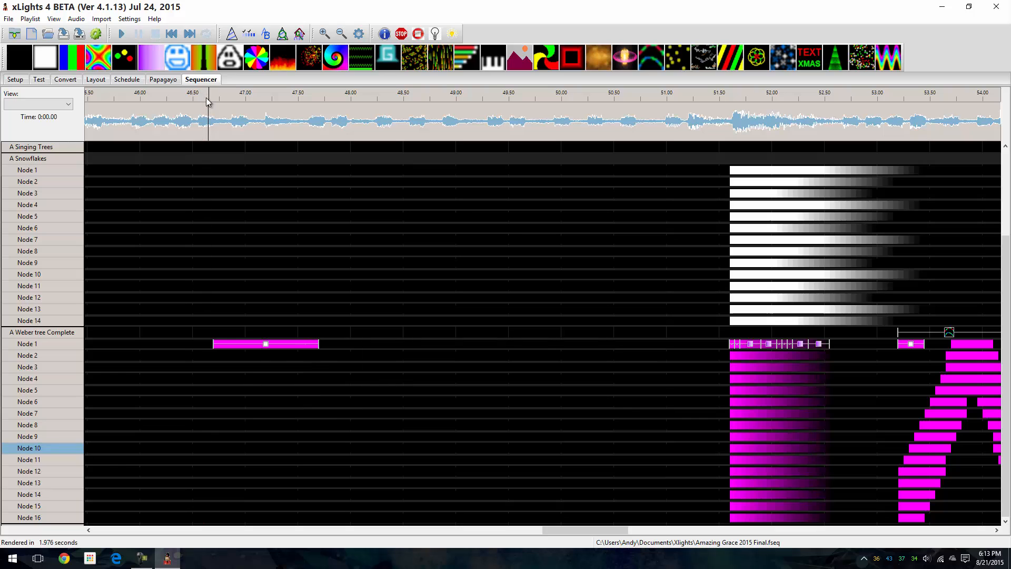
drag(243, 361, 275, 465)
Switch the sequence to Master View in Sequence Elements and close that window.
scroll(70, 169, up, 5)
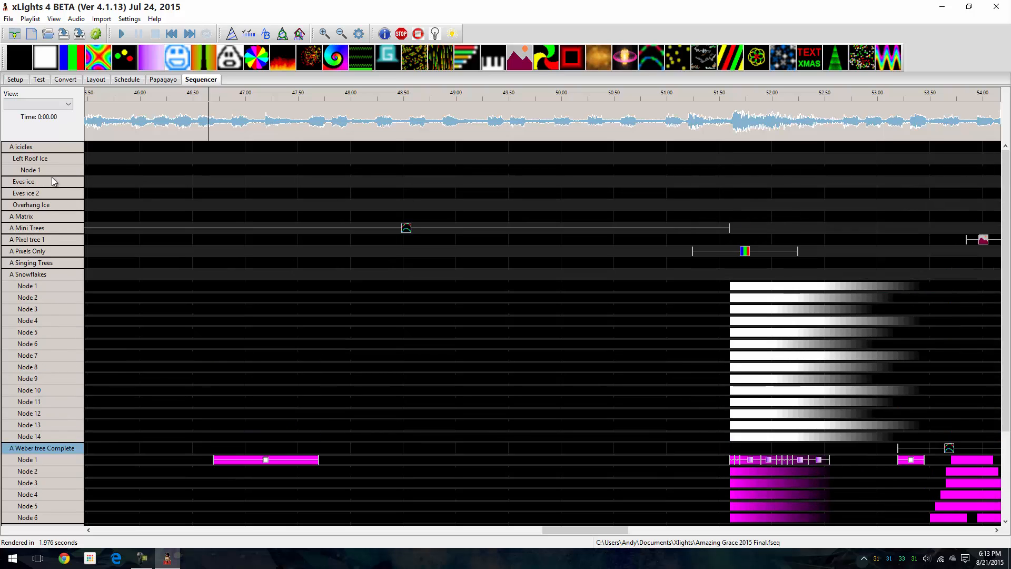
right_click(49, 149)
click(85, 224)
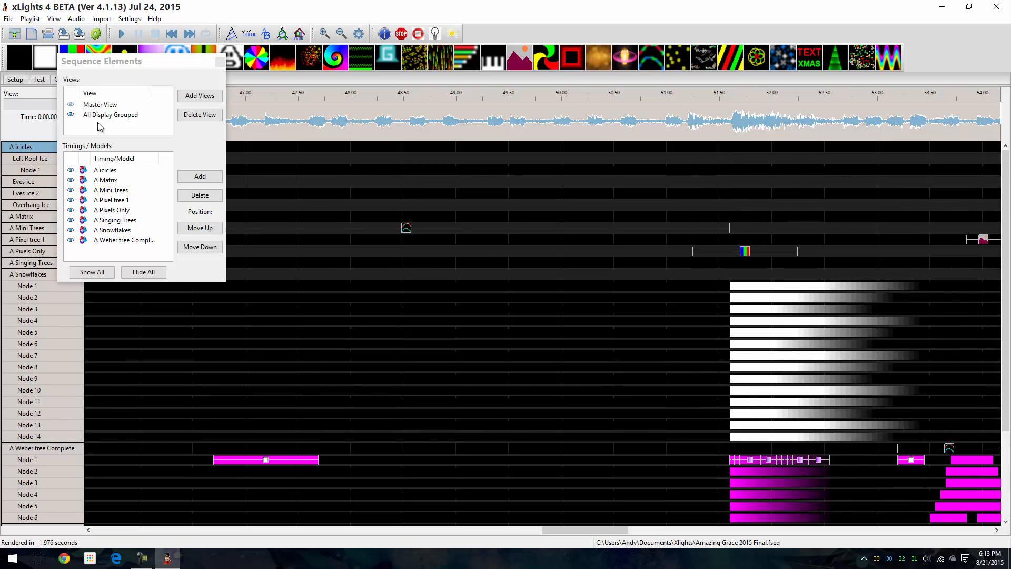
click(100, 104)
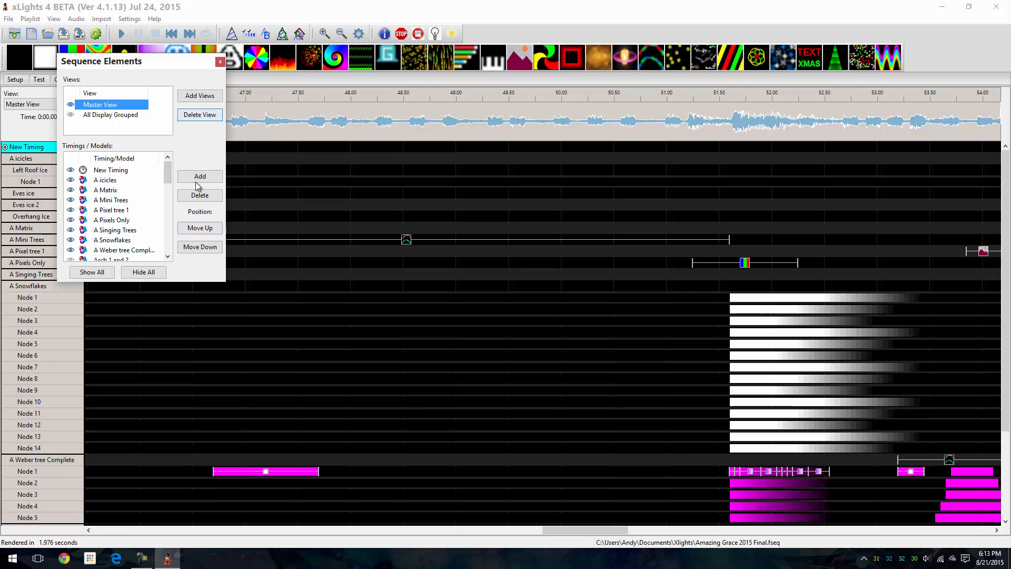
click(220, 62)
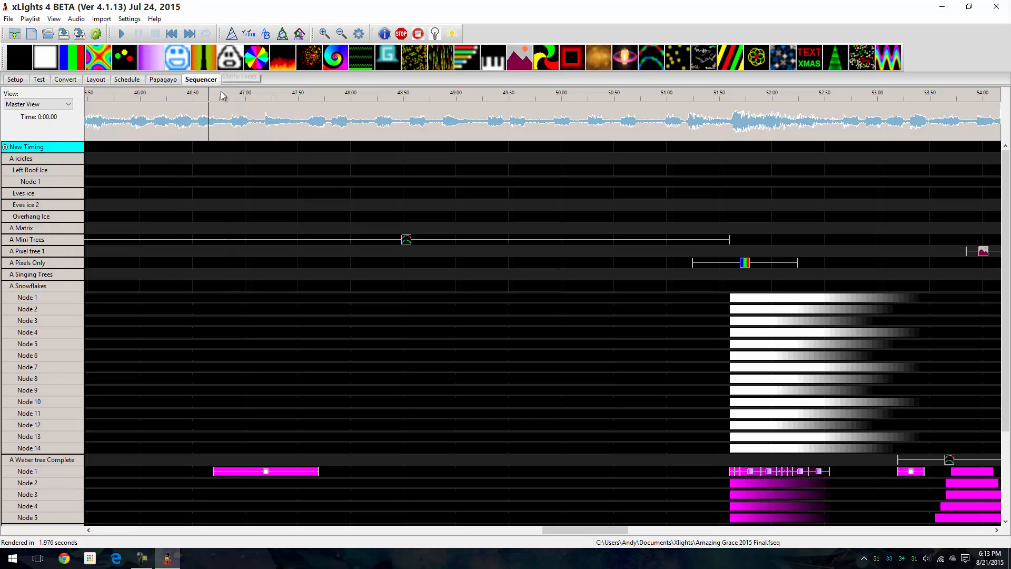
Add timing marks at 46.50 and about 48.05 on New Timing and stretch the Weber tree's Node 1 On effect to fill between them.
click(192, 123)
key(t)
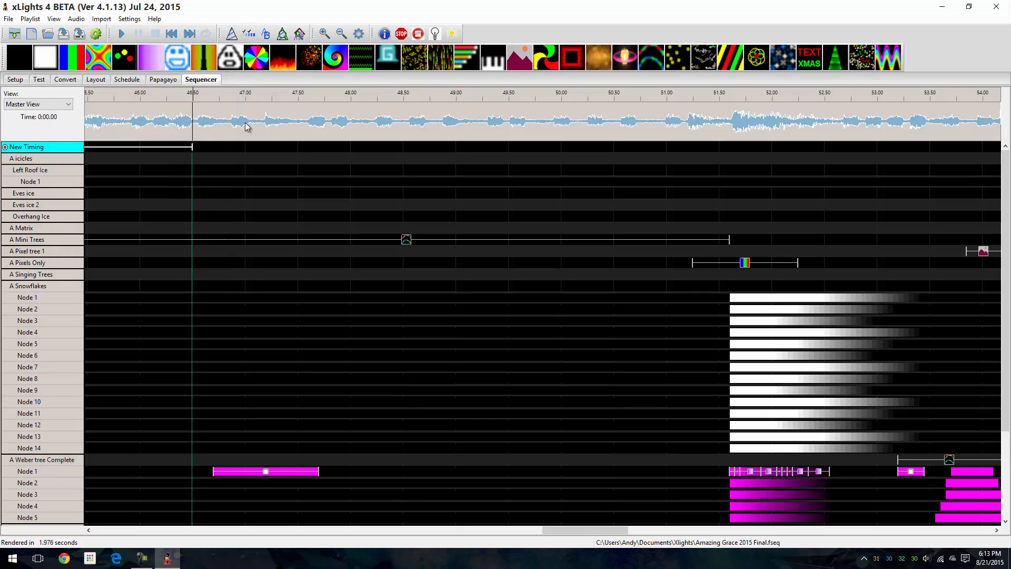
click(356, 122)
key(t)
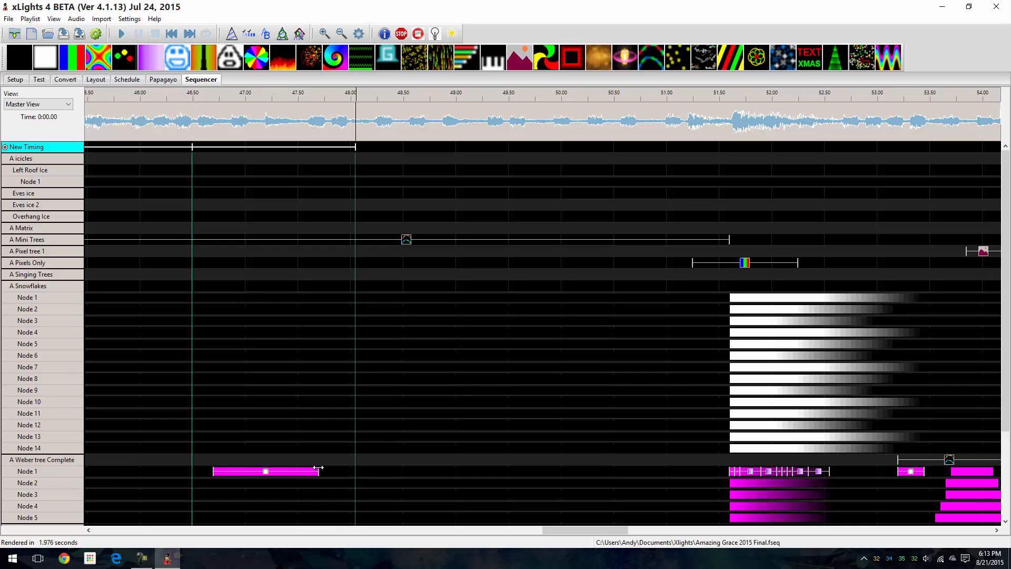
drag(318, 467, 354, 467)
drag(214, 474, 192, 472)
Copy the Node 1 On effect and paste it onto Nodes 2 to 16 of A Weber tree Complete.
scroll(364, 346, down, 4)
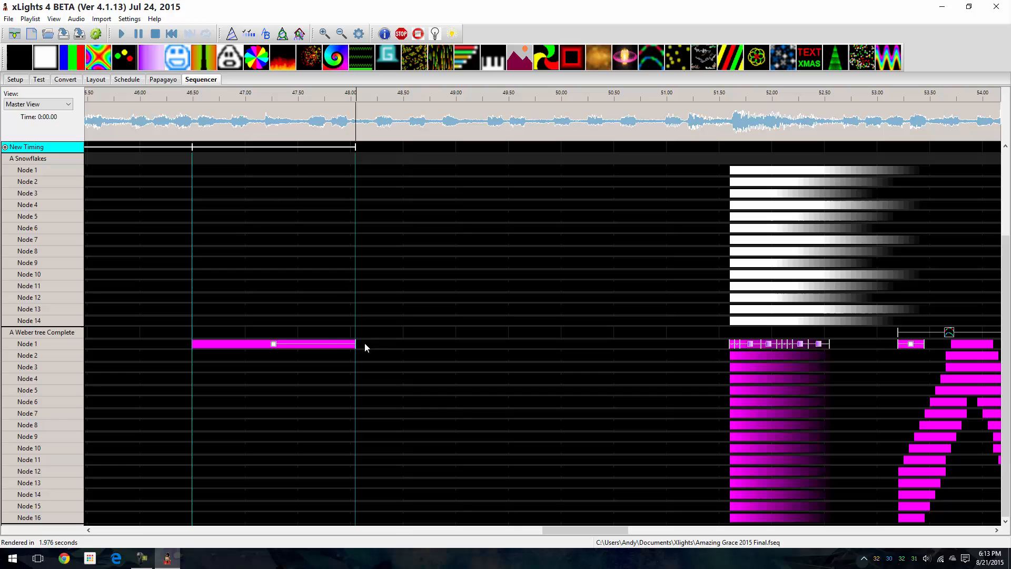
right_click(269, 341)
click(303, 350)
drag(281, 362, 291, 521)
right_click(295, 461)
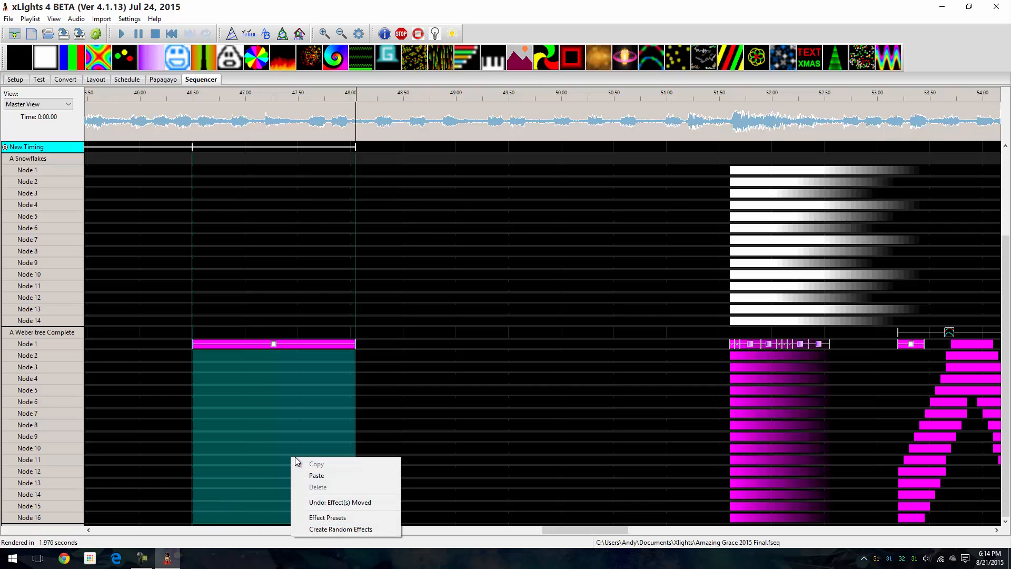
click(318, 475)
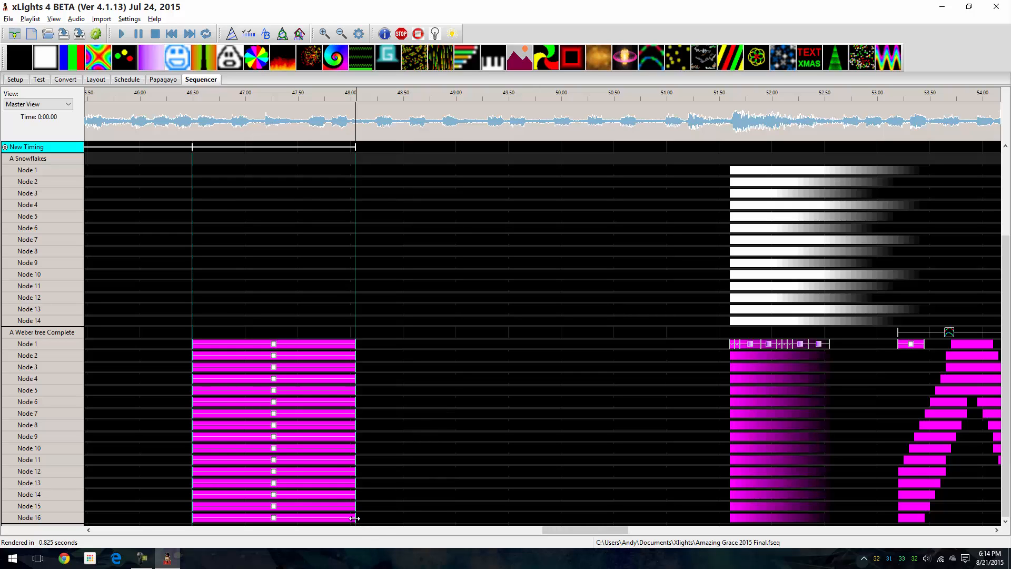
Stagger the selected On effects on Nodes 1 to 16 so that Node 16 ends at about 50.30, and render all.
mouse_move(358, 518)
mouse_down()
mouse_move(486, 513)
mouse_move(339, 519)
mouse_move(355, 521)
mouse_up()
drag(260, 320, 298, 533)
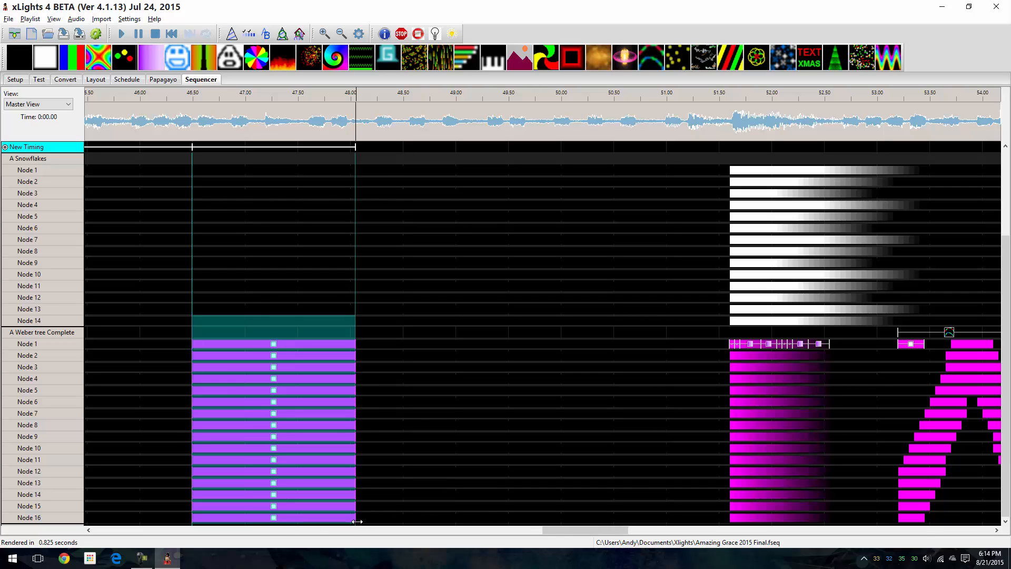
drag(356, 520, 567, 506)
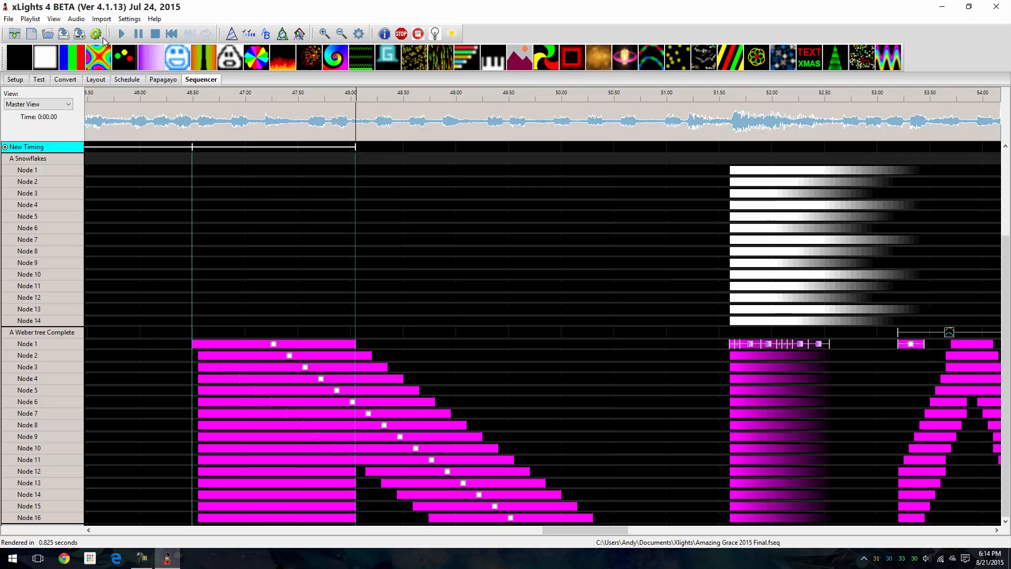
drag(600, 531, 583, 550)
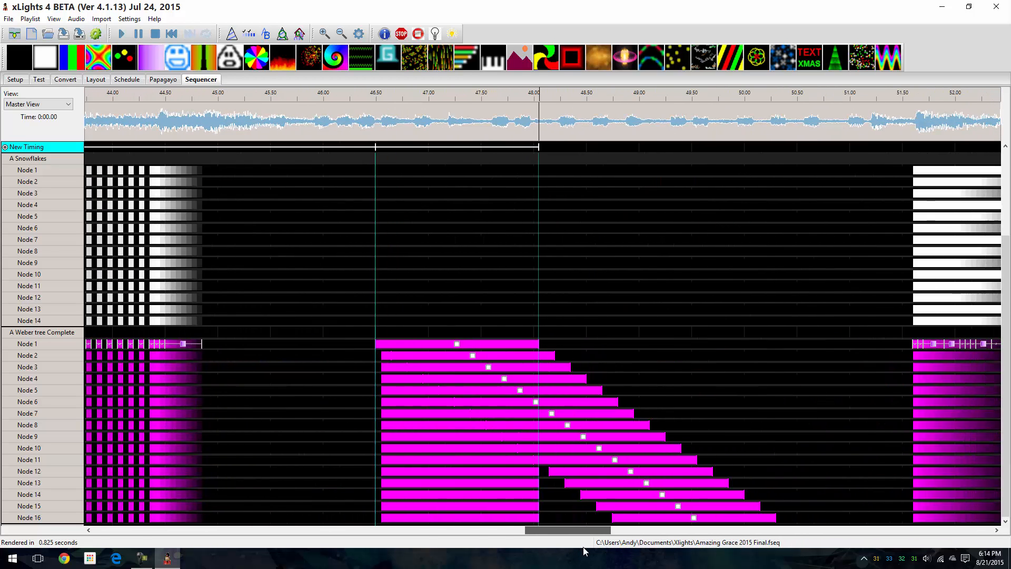
click(95, 35)
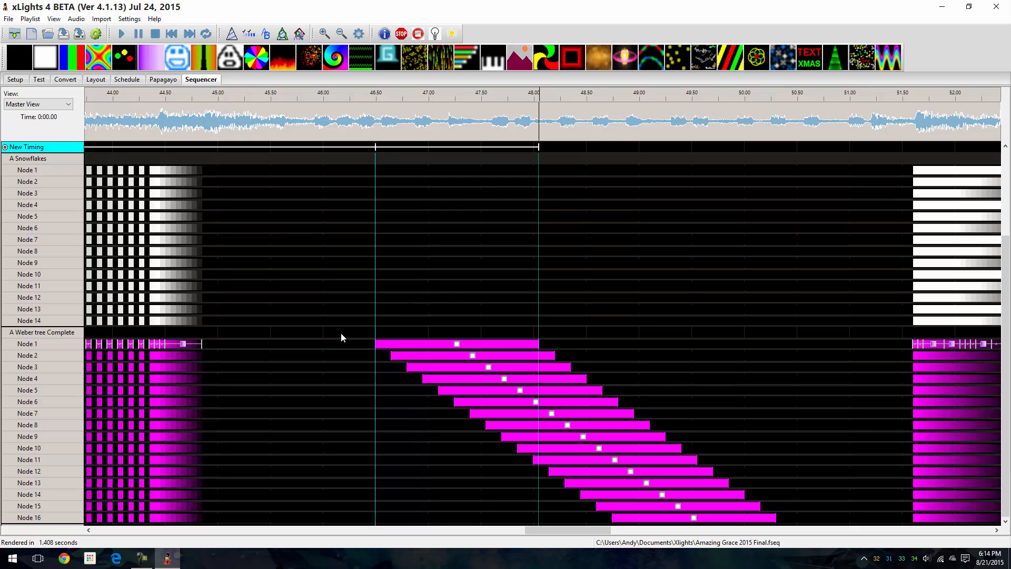
Delete the staggered On effects from the Weber tree's Nodes 1 to 16, adding a timing mark at about 50.75.
drag(340, 333, 724, 483)
drag(447, 339, 720, 525)
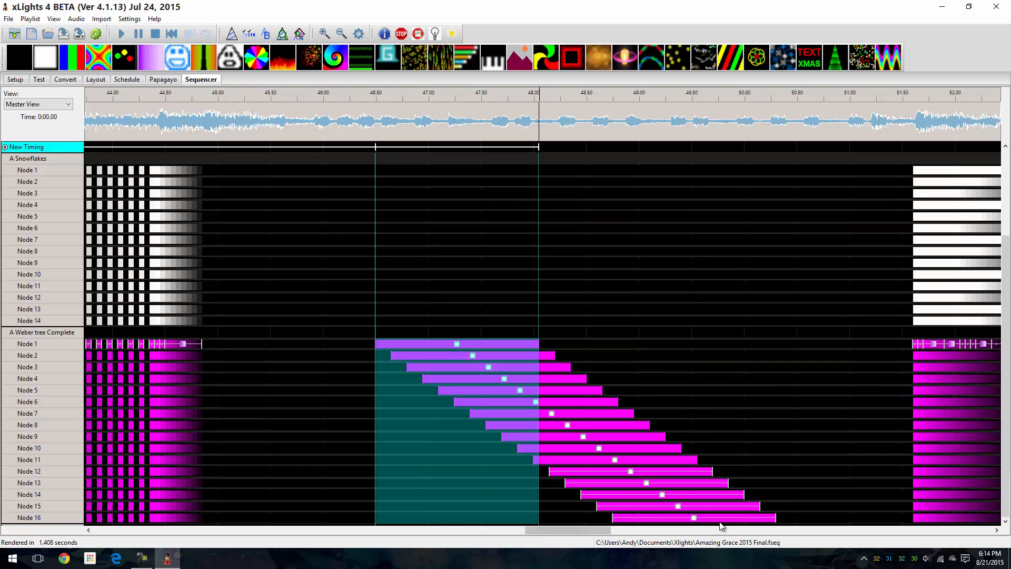
key(Delete)
drag(599, 427, 653, 527)
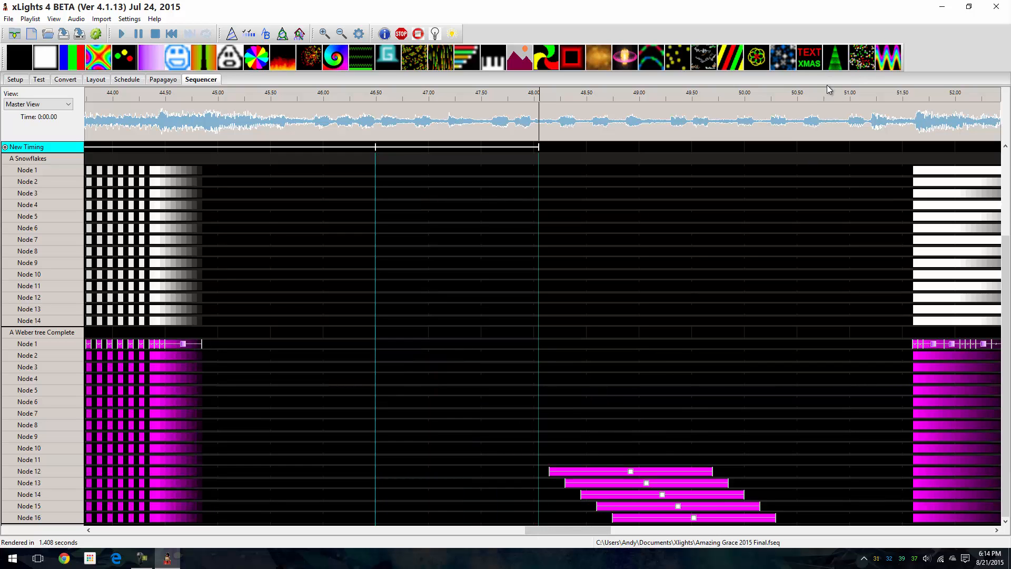
key(t)
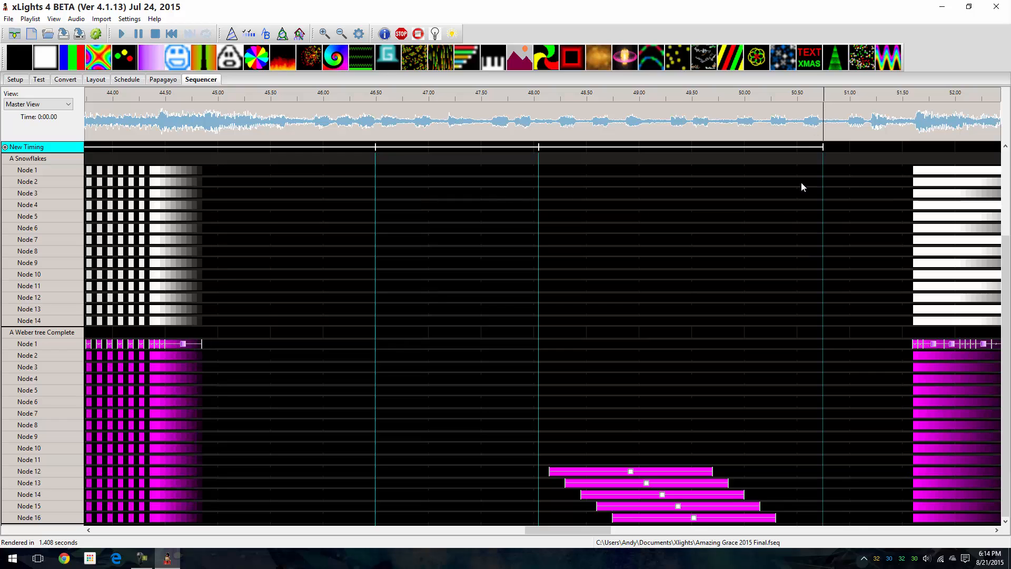
drag(594, 465, 630, 532)
key(Delete)
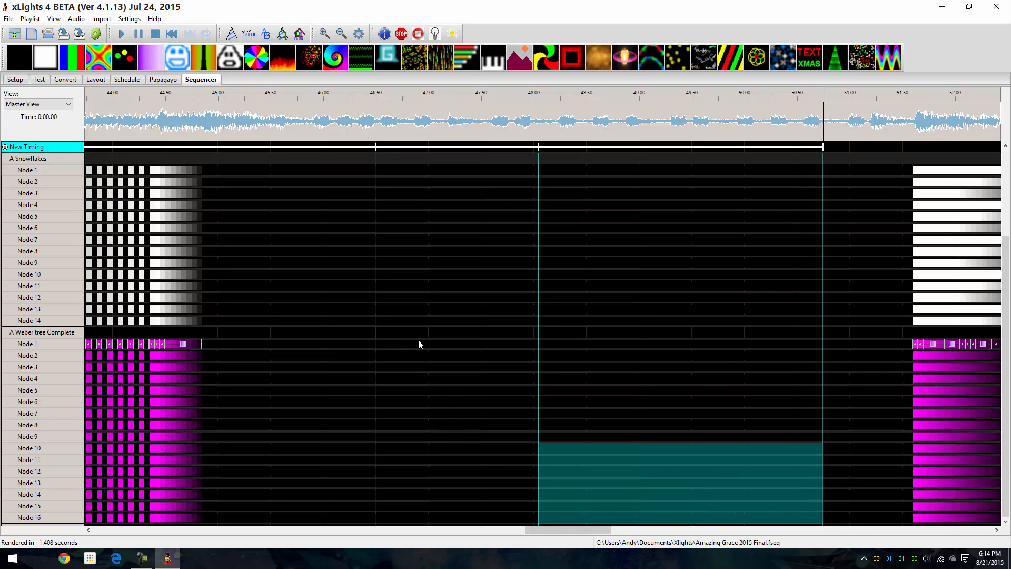
Fill Nodes 1 to 16 of A Weber tree Complete with ramp-up On effects between the 46.50 and 48.05 timing marks.
drag(419, 342, 446, 526)
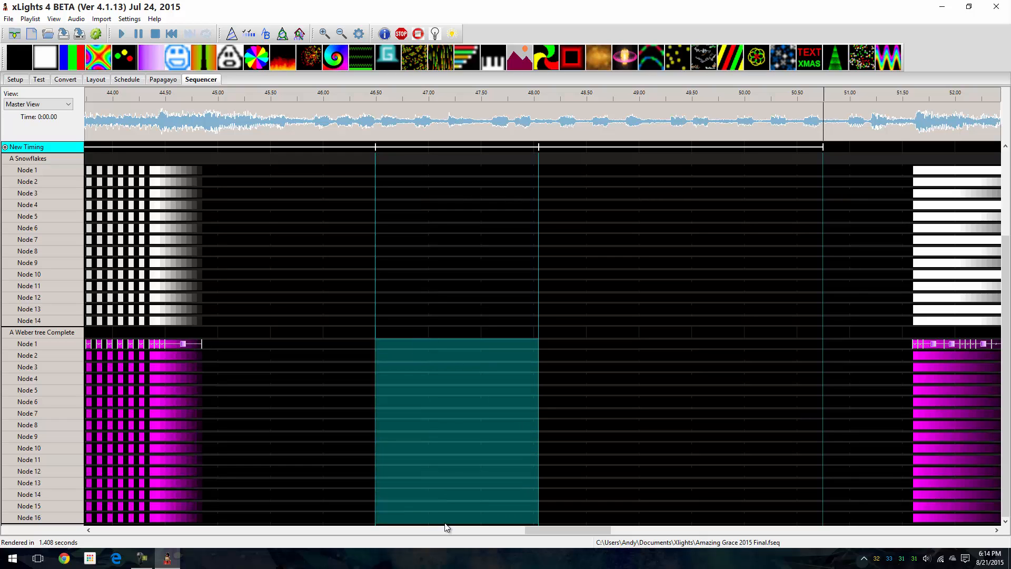
key(u)
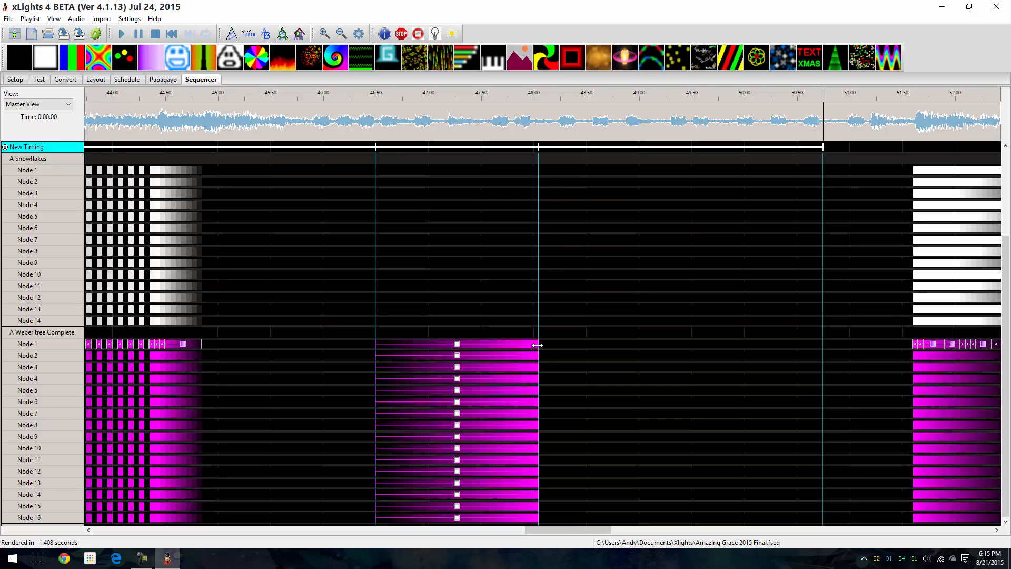
Try to stagger the ramp-up effects' ends out to the timing mark at about 50.75, and render all.
drag(537, 345, 824, 322)
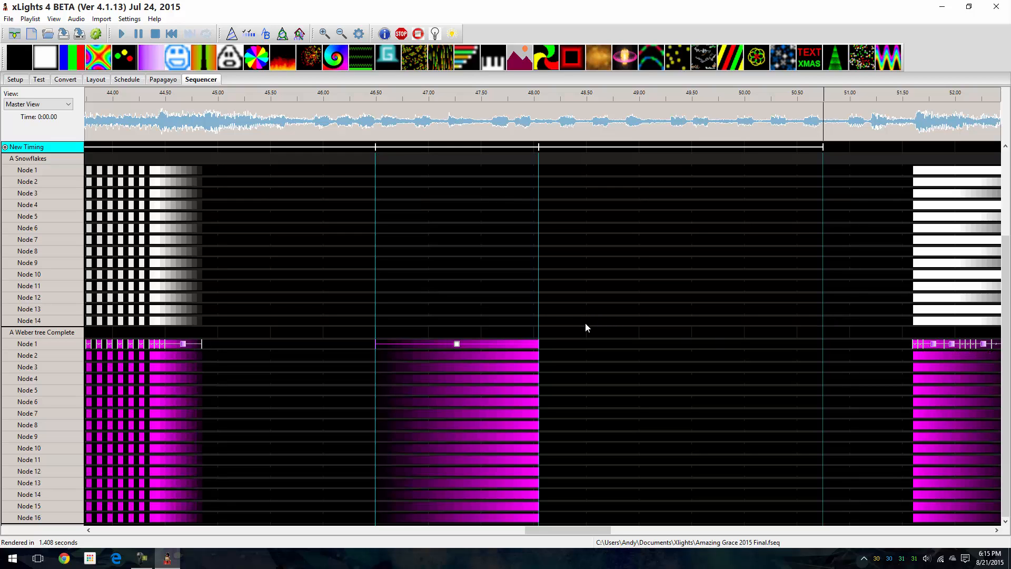
click(589, 401)
click(96, 34)
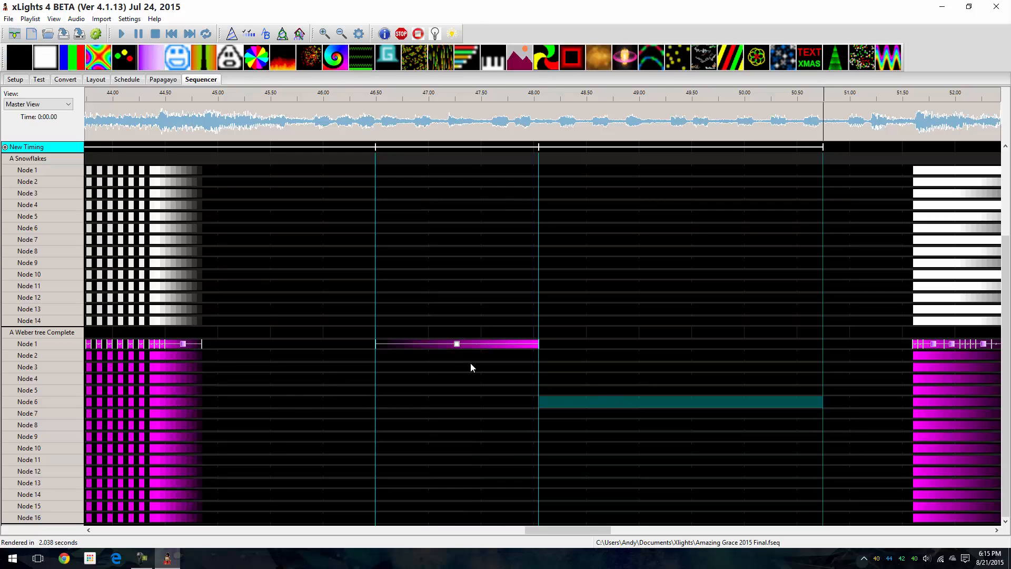
Undo the last effect move on the Weber tree nodes and render all again.
right_click(458, 349)
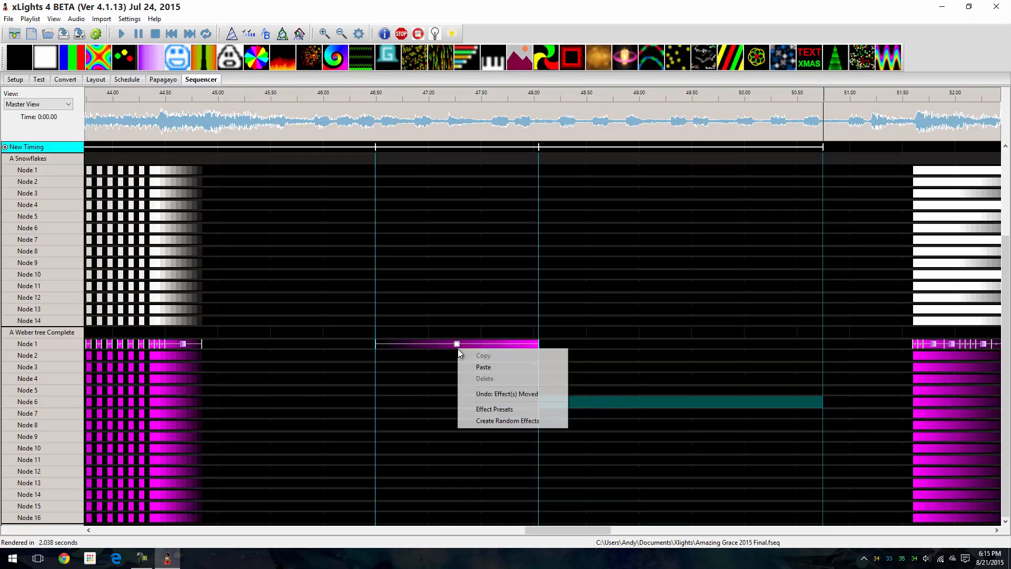
click(516, 393)
click(540, 354)
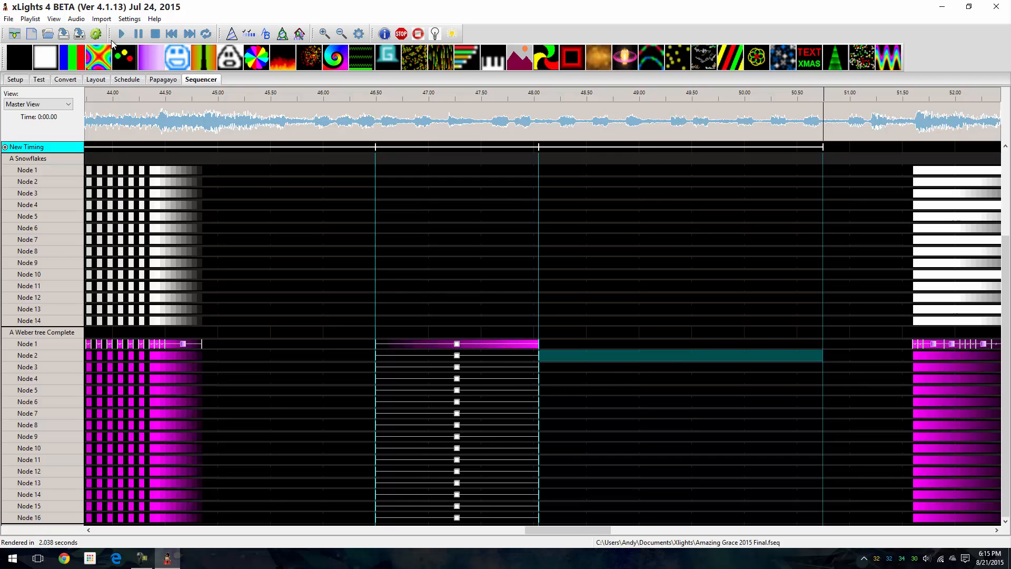
click(96, 34)
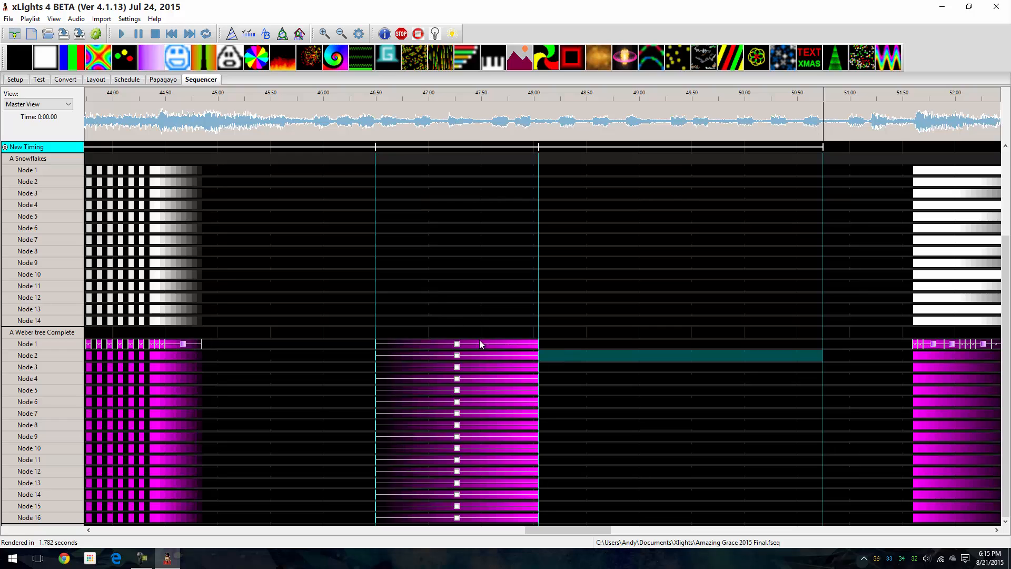
Stagger the ramp-up effects on Nodes 1 to 16 so that Node 16 ends at about 48.80, and render all.
drag(481, 343, 506, 511)
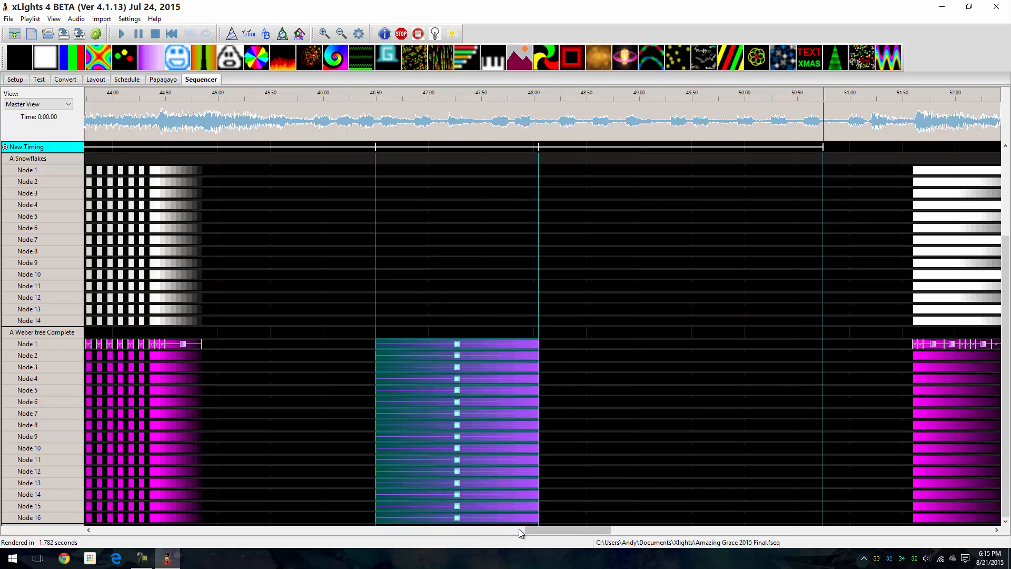
click(372, 343)
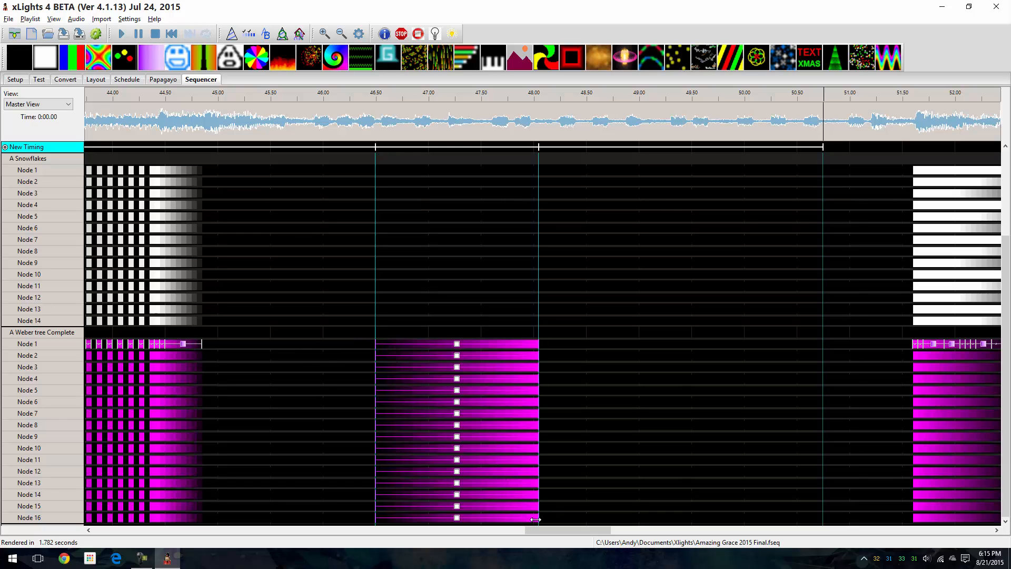
drag(536, 519, 610, 519)
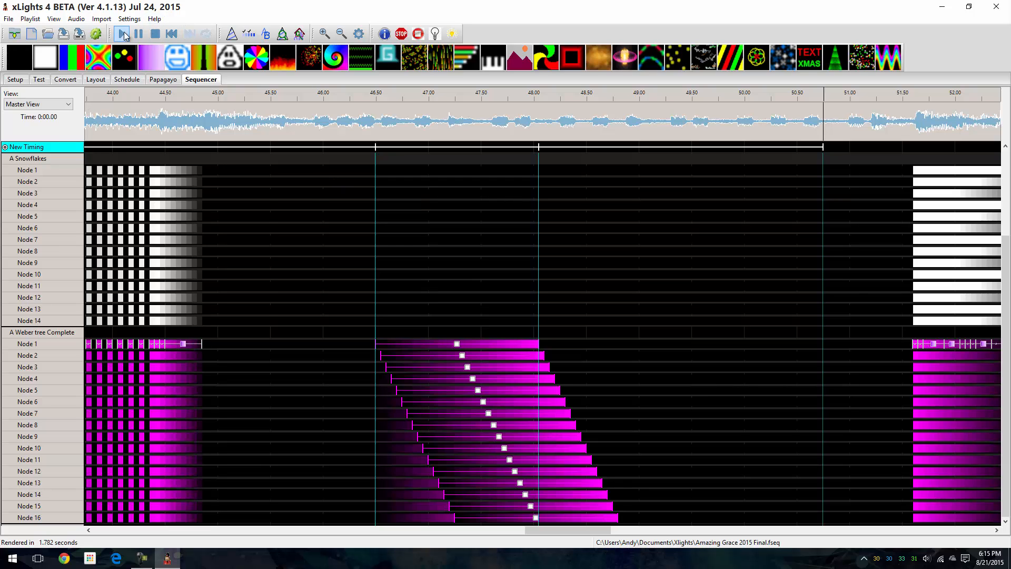
click(96, 35)
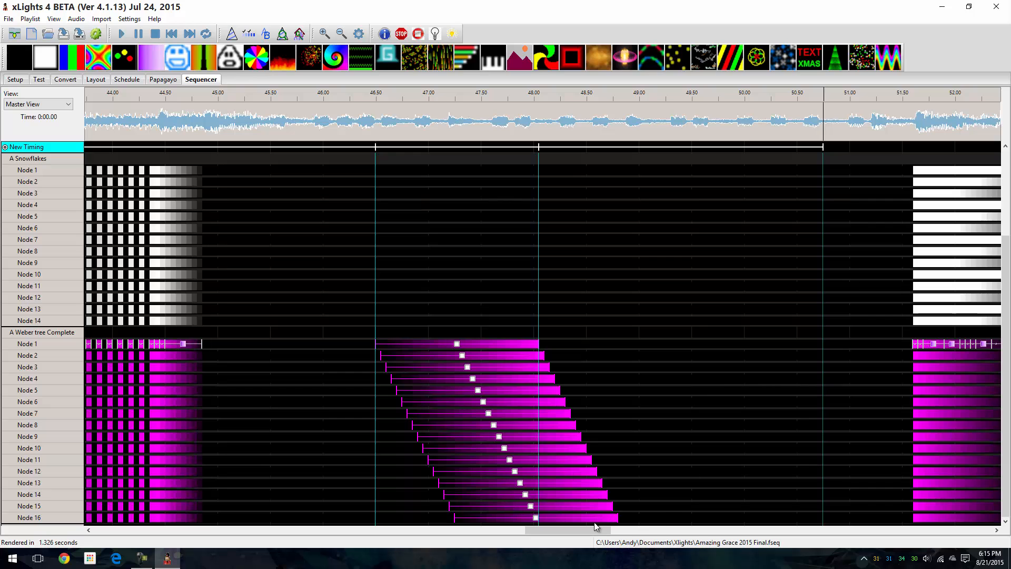
Switch the Weber tree SingleStrand effect's chase type to Right-Left and finally Left-Right, and move Effect Settings off the grid.
drag(589, 530, 669, 548)
click(479, 333)
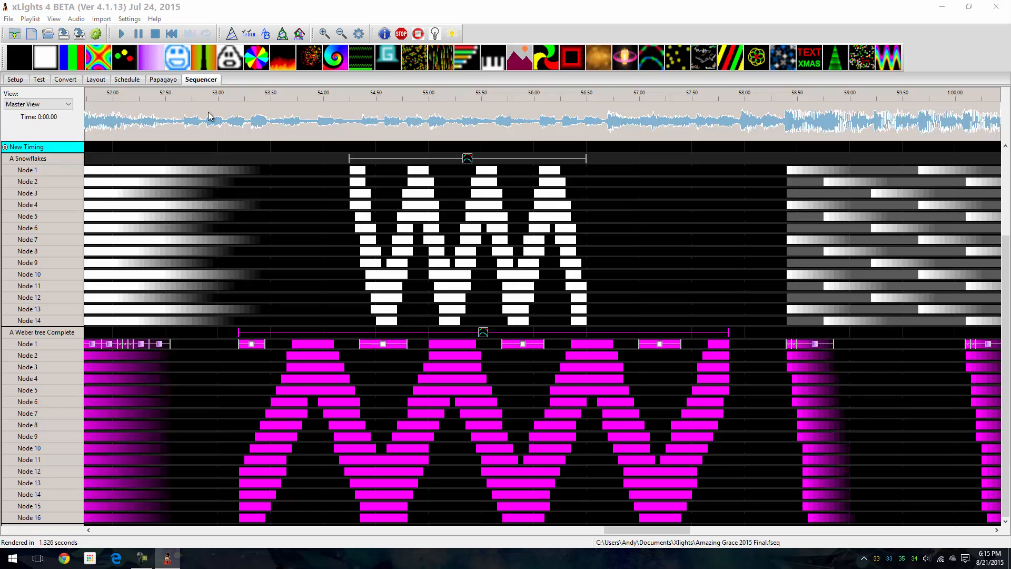
drag(229, 216, 358, 111)
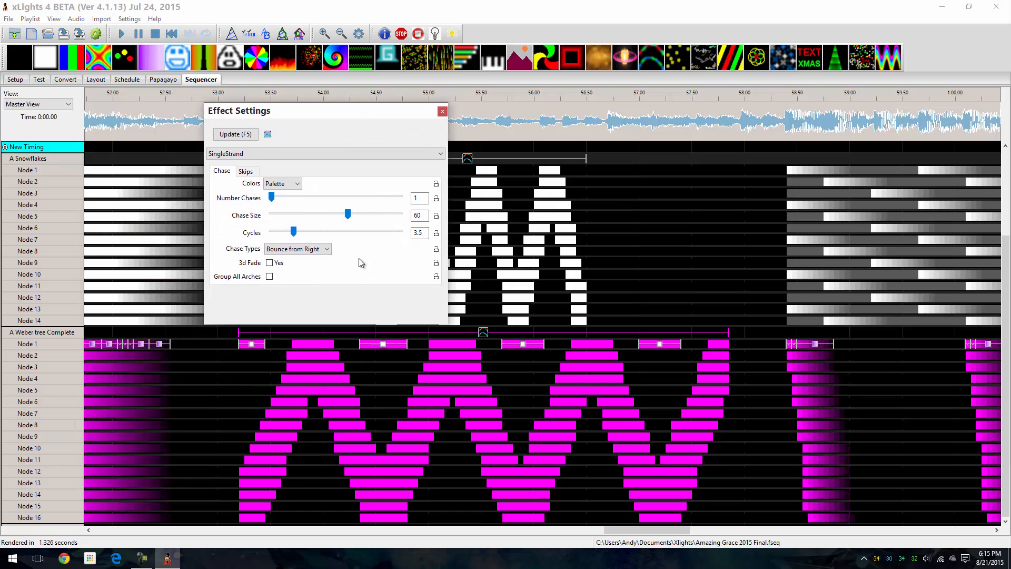
click(328, 244)
click(307, 265)
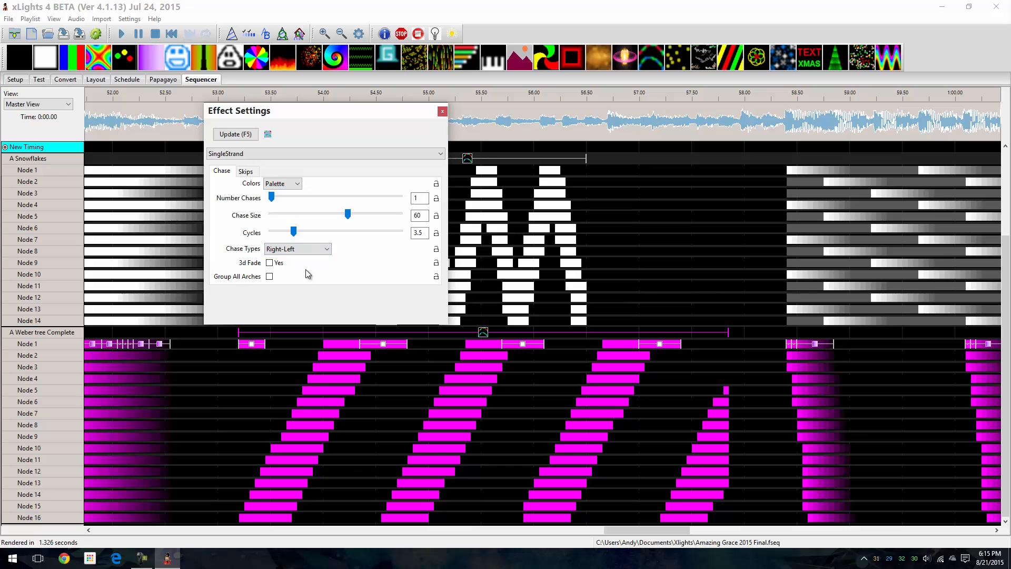
click(305, 249)
click(294, 258)
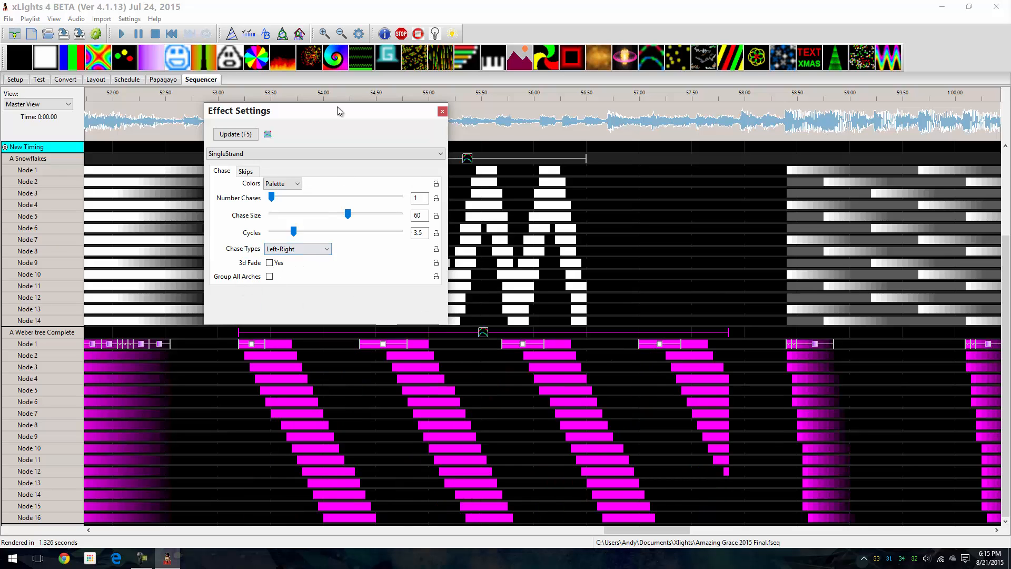
drag(338, 109, 0, 211)
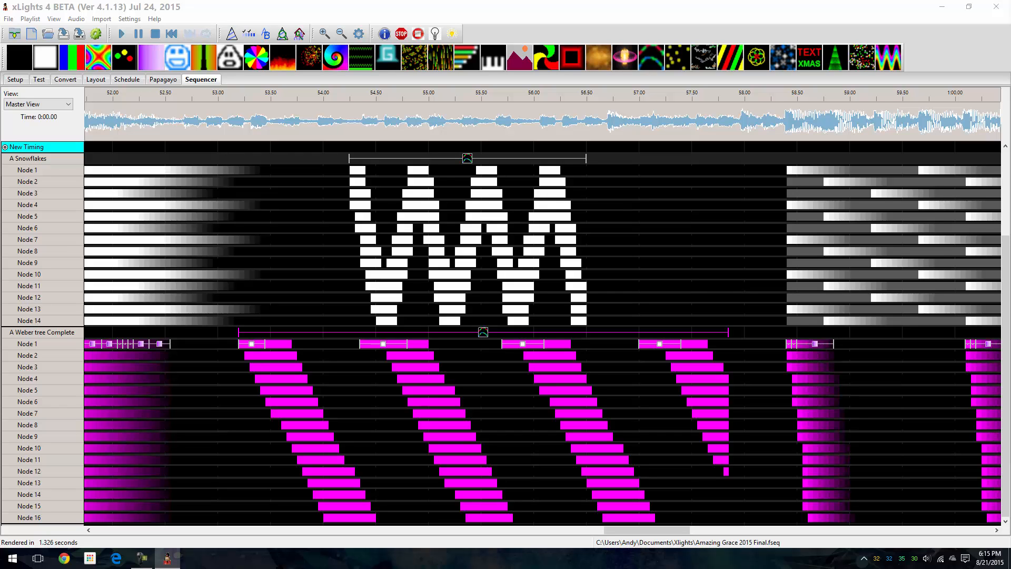
Expand A Pixels Only into its models and Lower Window 1 into its node rows.
scroll(114, 363, up, 4)
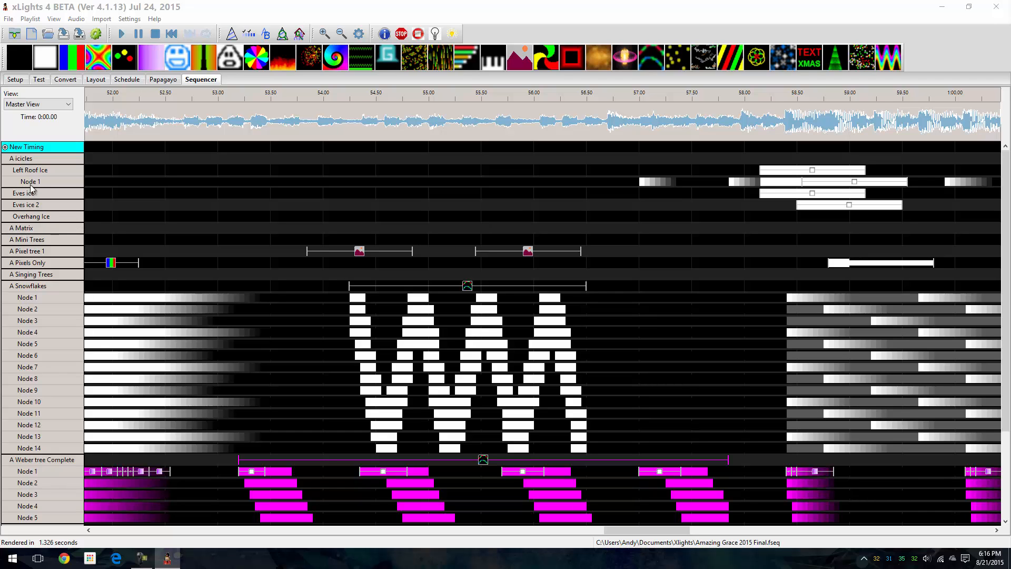
double_click(41, 262)
scroll(65, 449, down, 3)
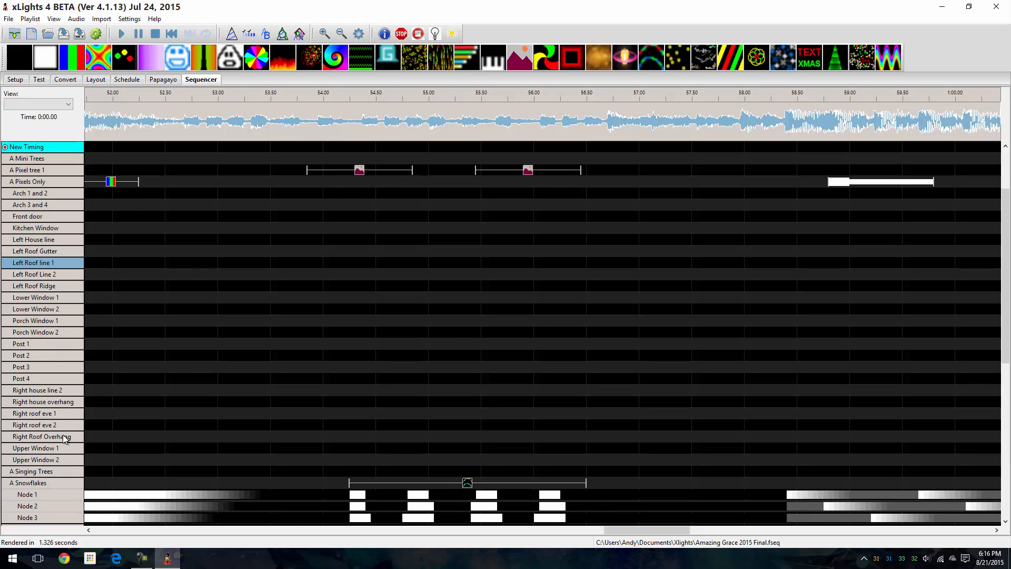
double_click(34, 290)
double_click(34, 286)
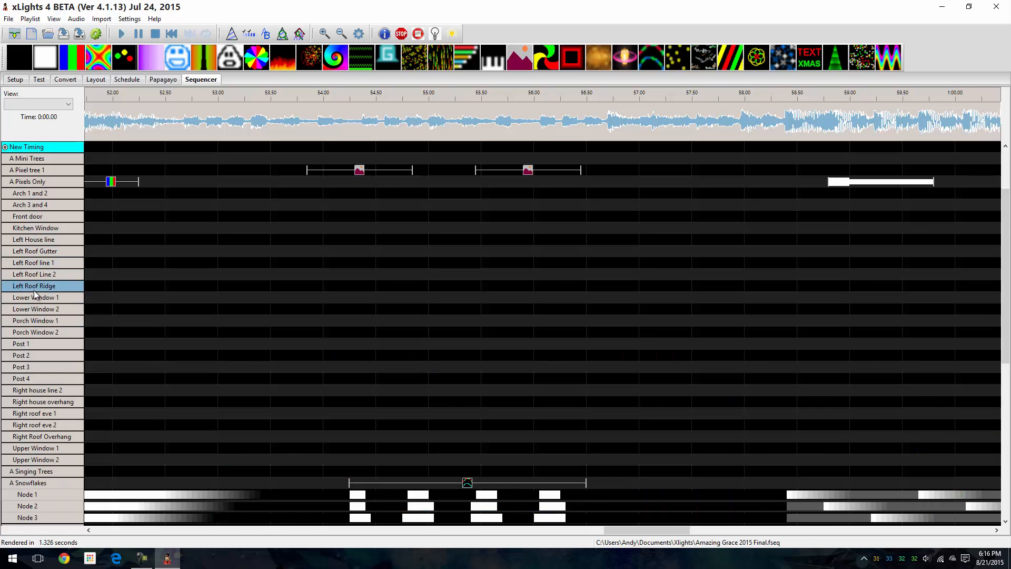
double_click(34, 298)
scroll(221, 315, down, 2)
scroll(267, 343, down, 2)
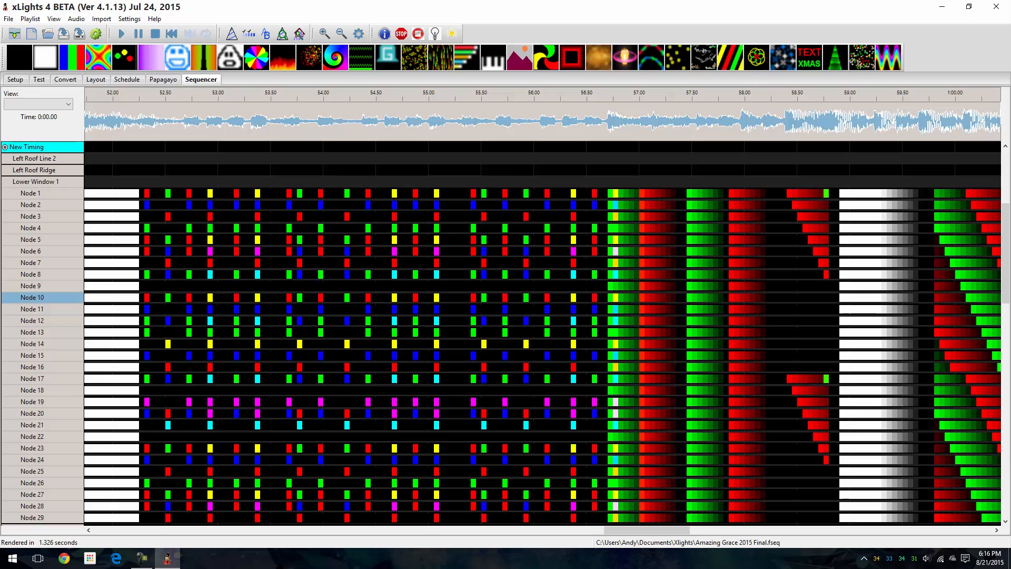
Turn off the New Timing track and place a Pinwheel effect on Lower Window 1 from about 53.50 to 56.20.
drag(546, 57, 336, 173)
click(4, 150)
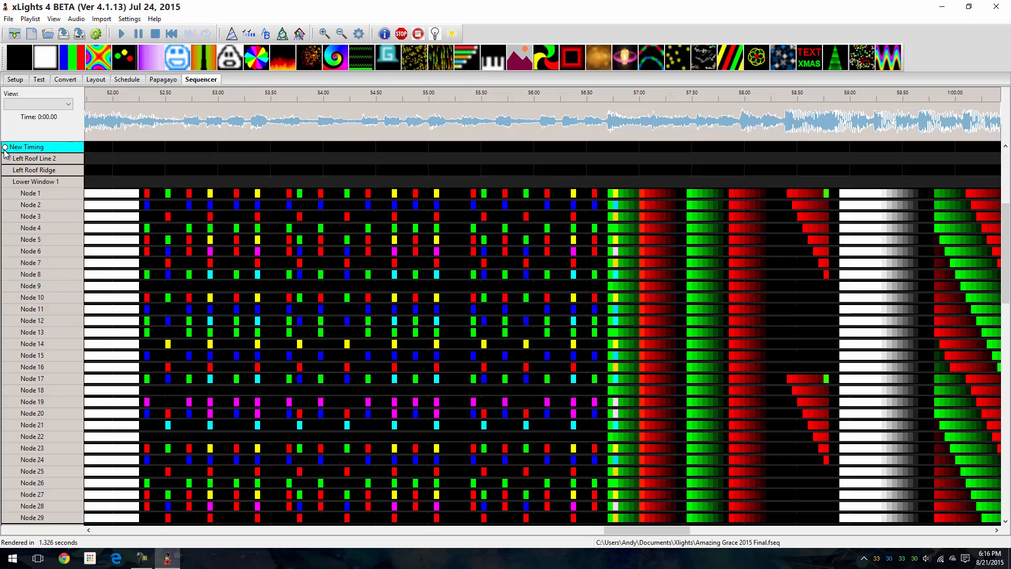
drag(546, 58, 546, 184)
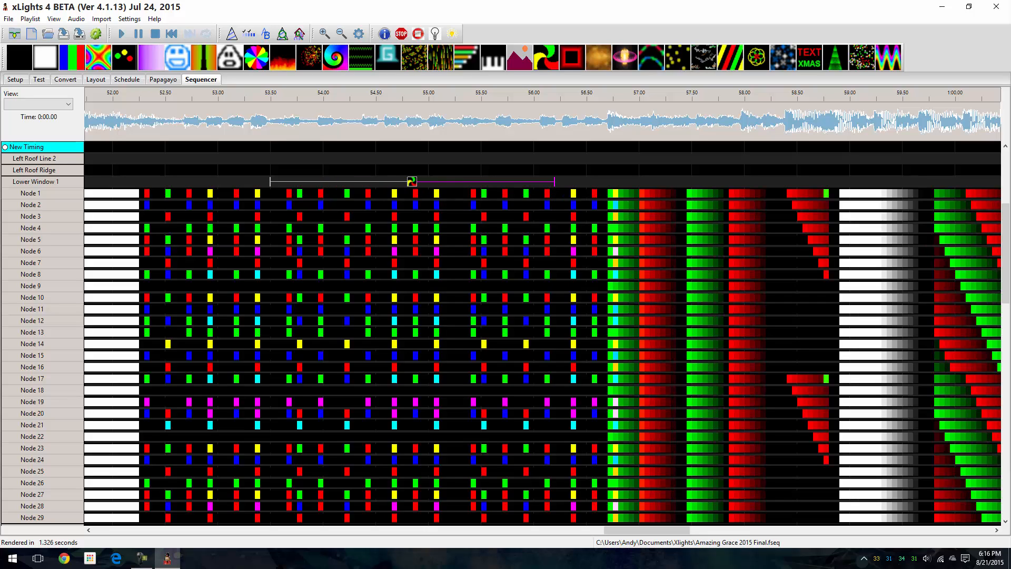
Render all effects, check the node rows of Lower Window 1, and open the Model Preview.
click(96, 35)
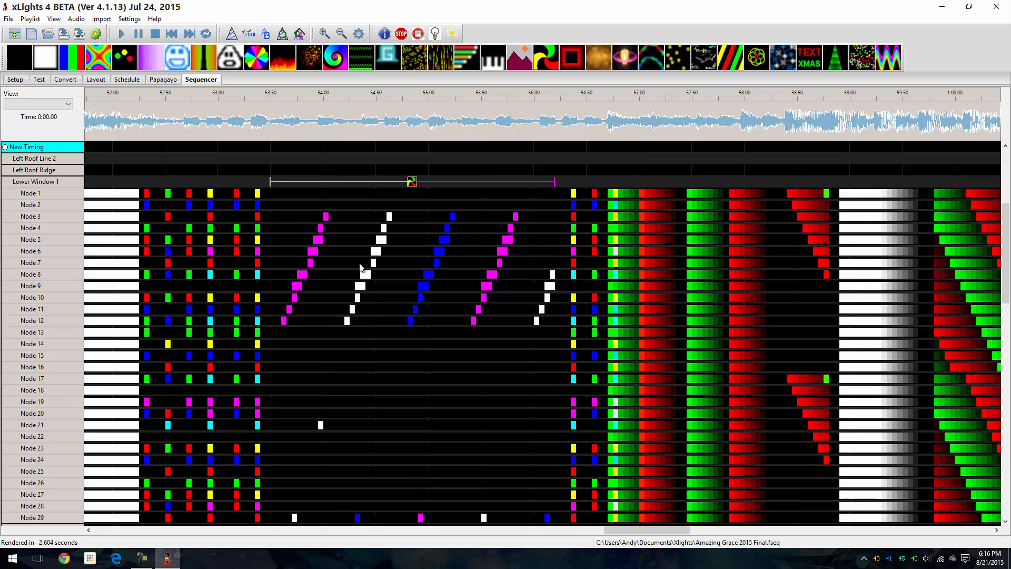
scroll(359, 267, down, 9)
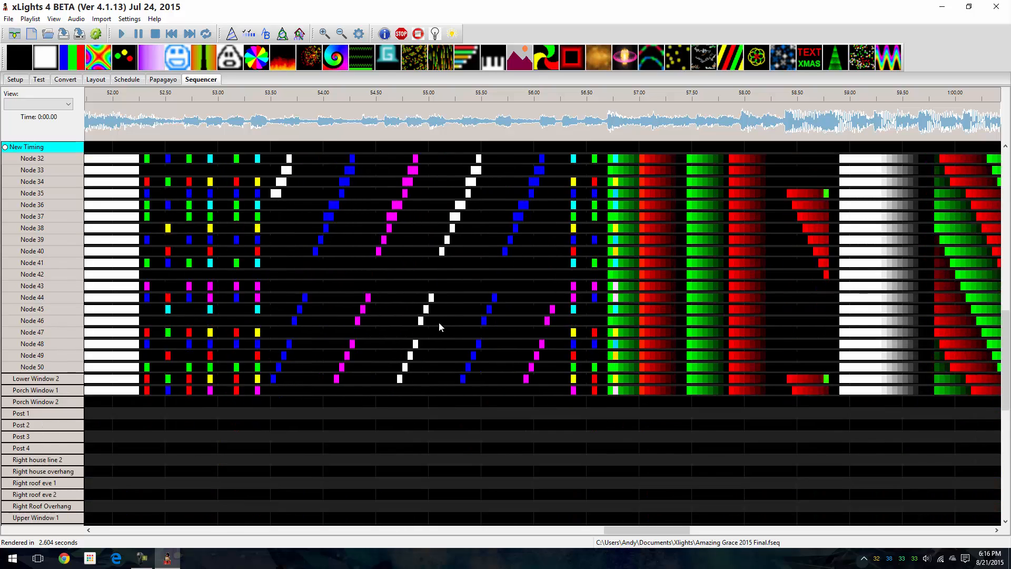
scroll(440, 317, up, 10)
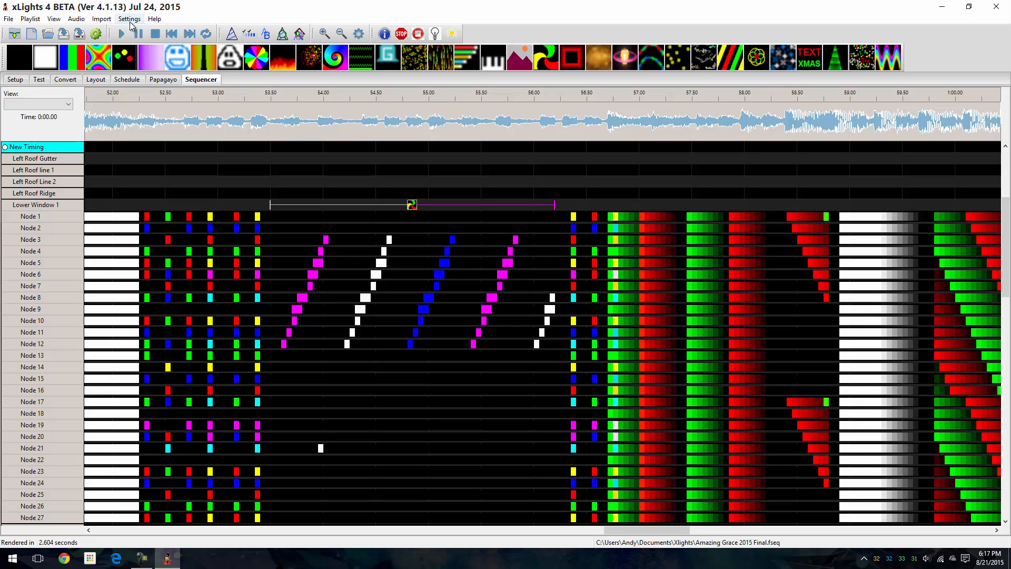
click(283, 36)
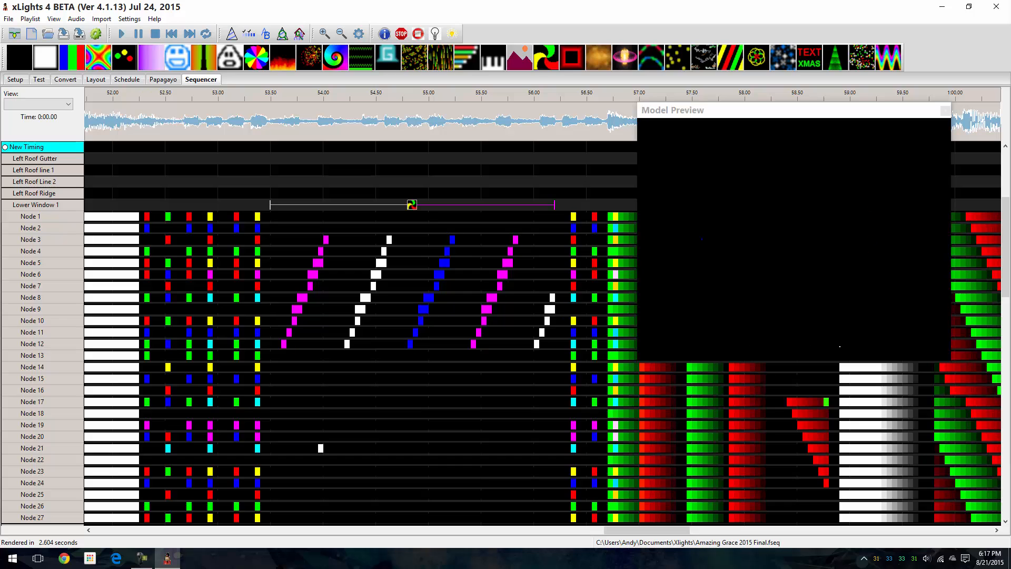
Set the Lower Window 1 Pinwheel's size to 214 and thickness to 40, update the effect, and render all.
drag(0, 121, 200, 127)
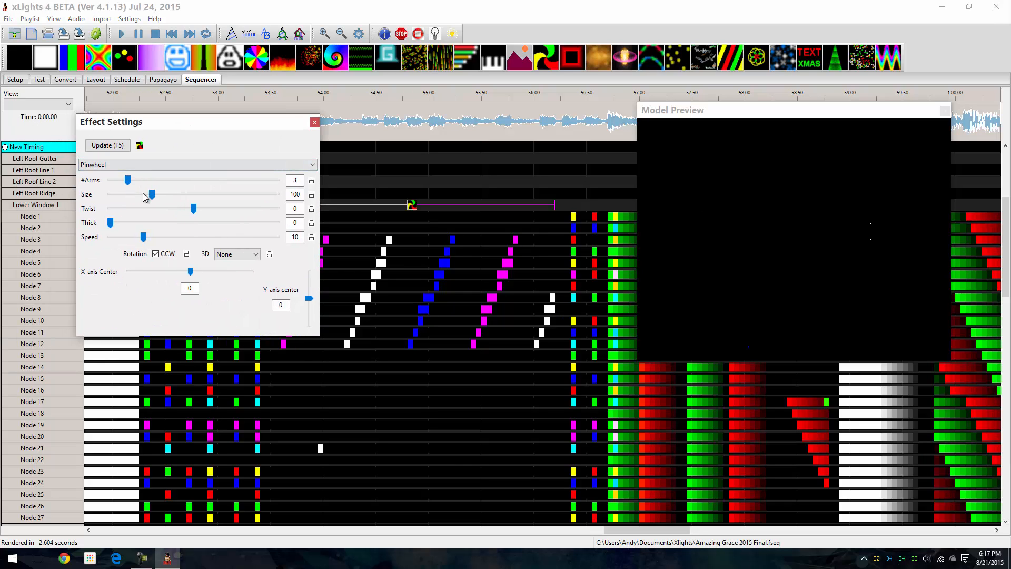
drag(152, 196, 202, 205)
click(121, 148)
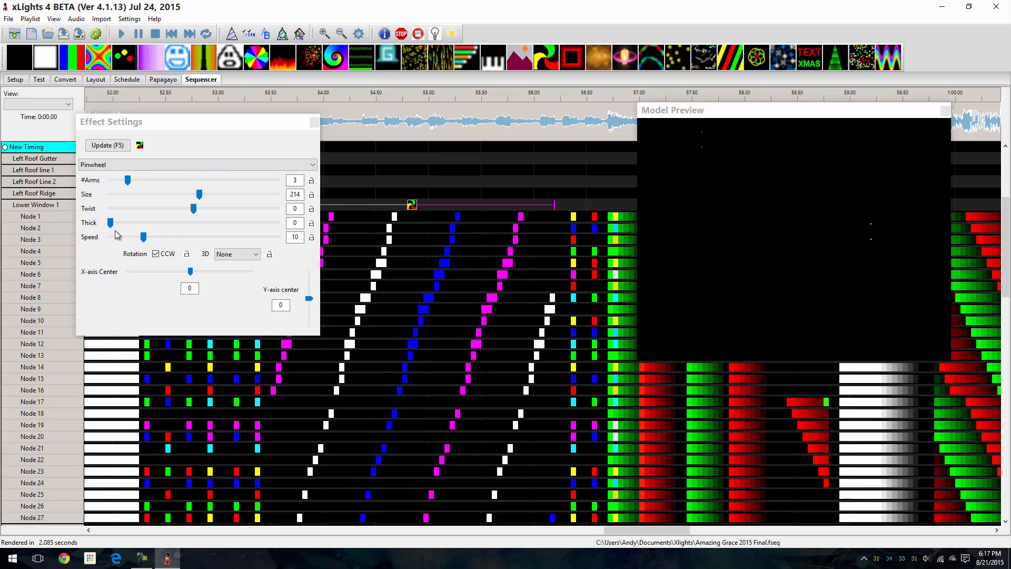
drag(110, 223, 176, 227)
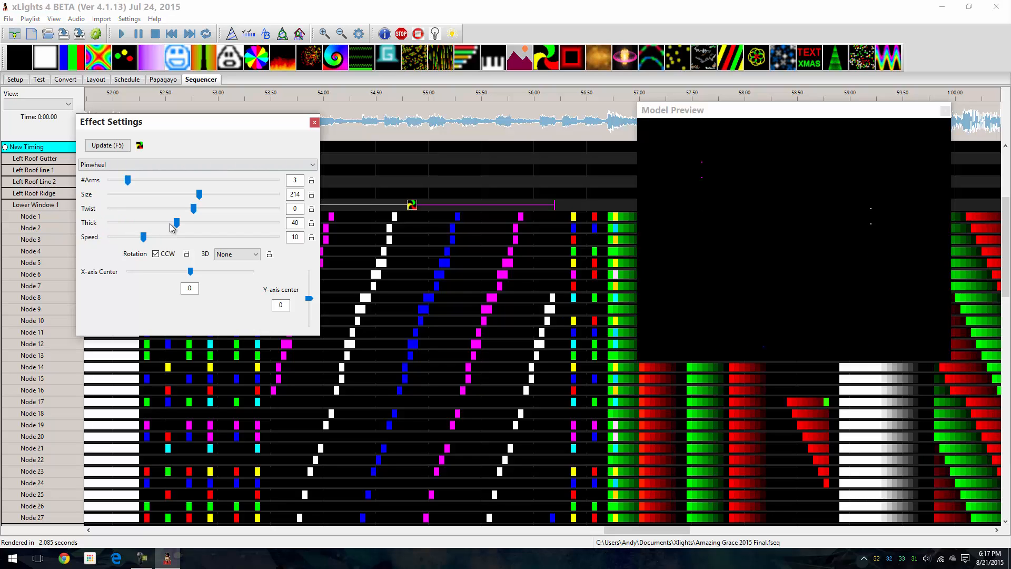
click(116, 150)
click(96, 34)
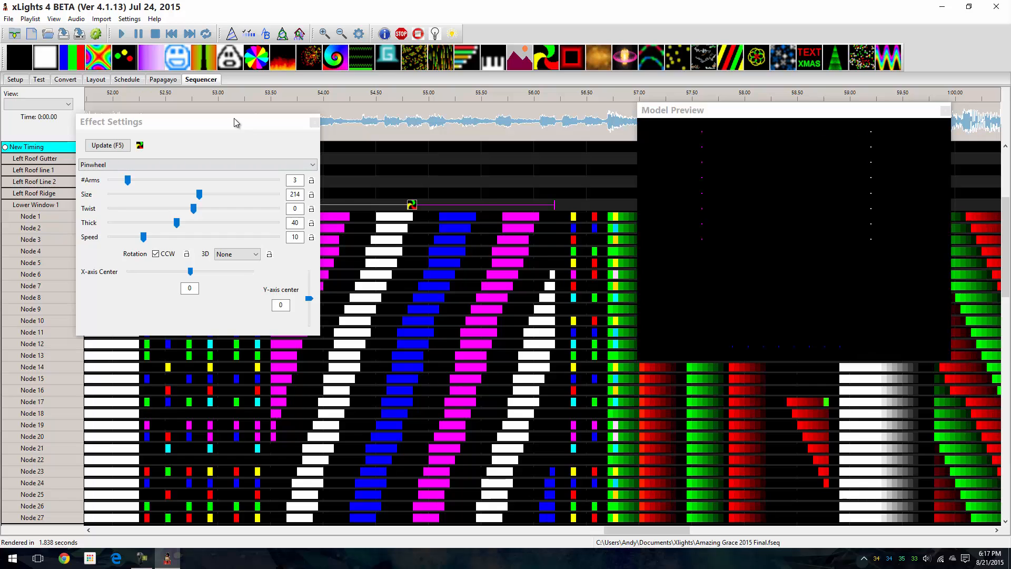
Move Effect Settings and the Model Preview out of the way and examine the Pinwheel across Lower Window 1's node rows.
drag(234, 119, 0, 130)
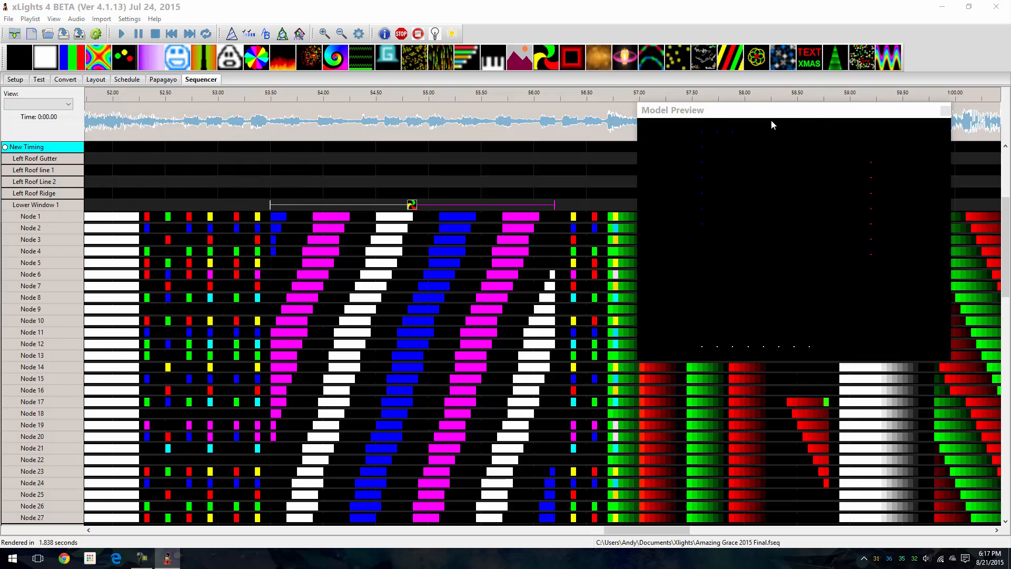
drag(771, 113, 763, 203)
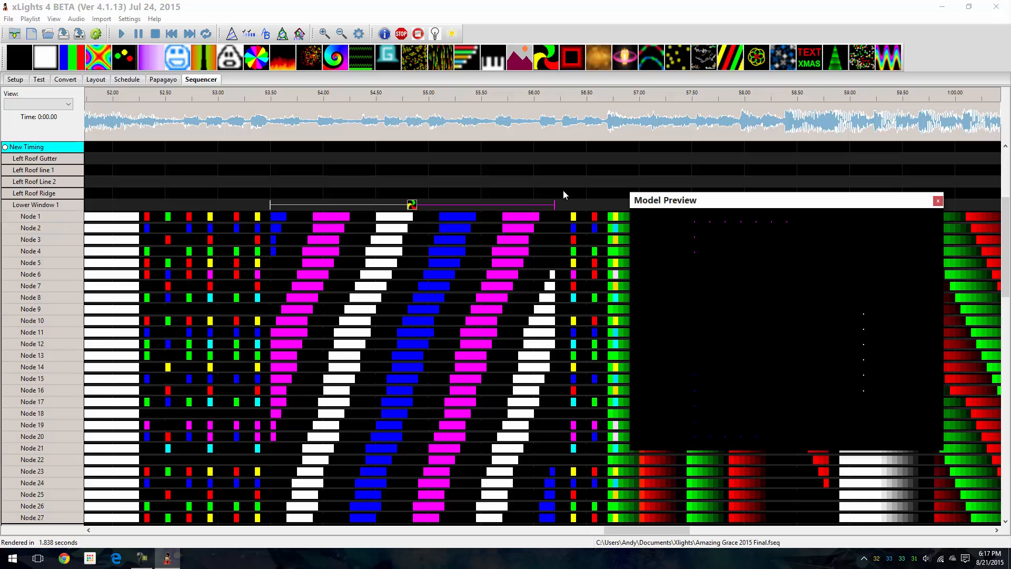
scroll(392, 229, down, 9)
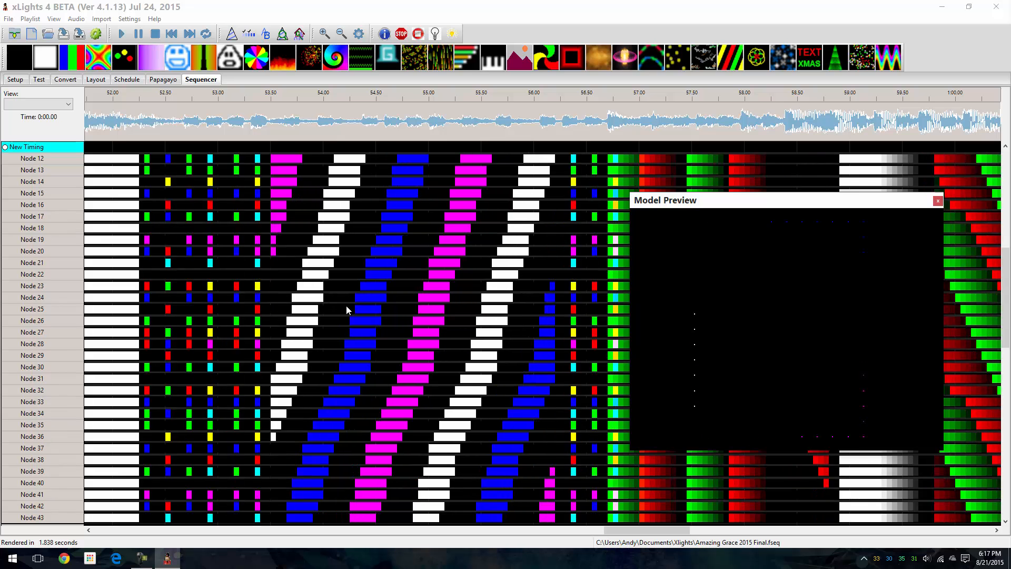
scroll(352, 303, down, 2)
scroll(352, 303, up, 5)
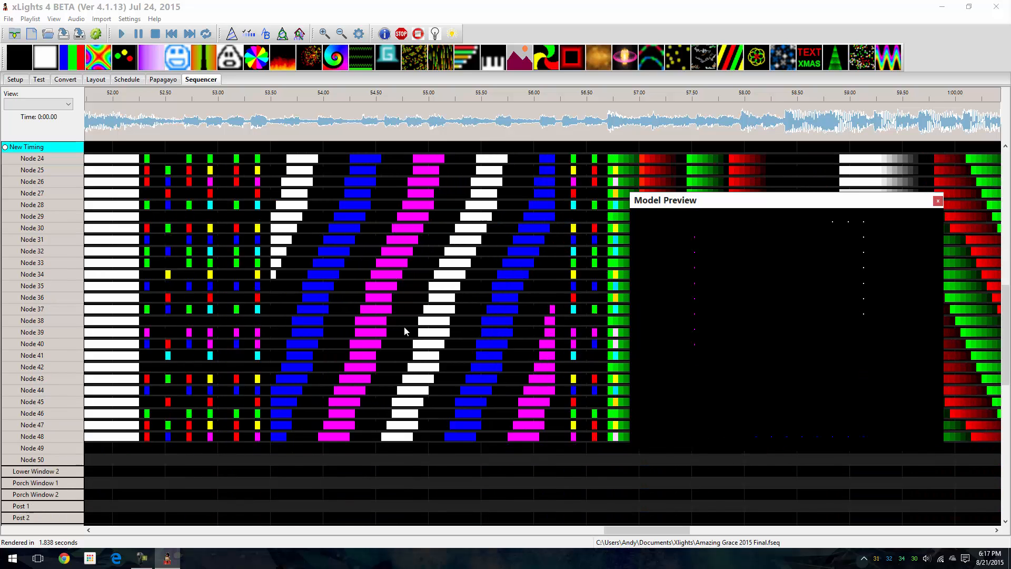
scroll(424, 354, up, 5)
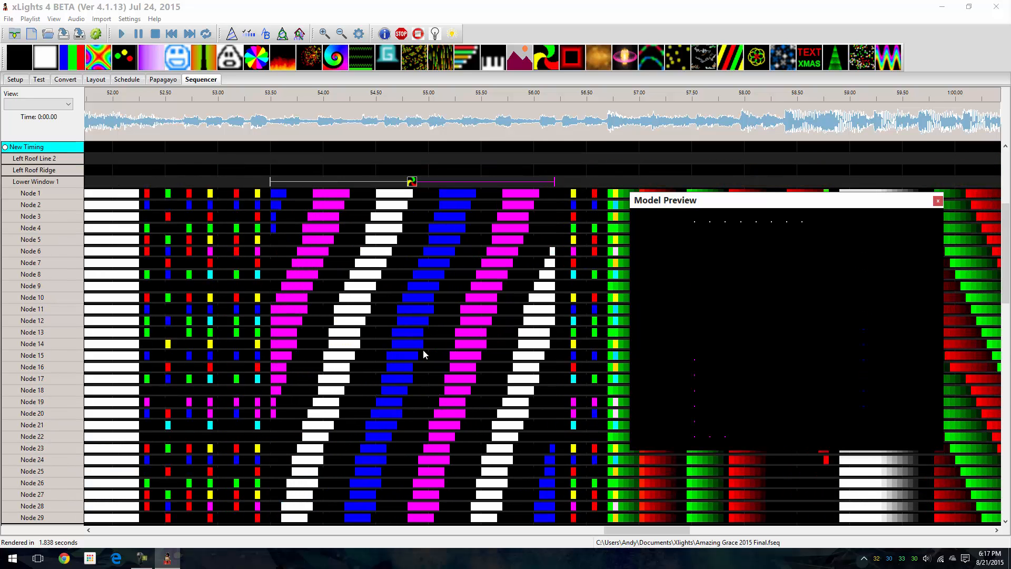
Copy the Lower Window 1 Pinwheel effect and collapse the model's node rows.
right_click(412, 182)
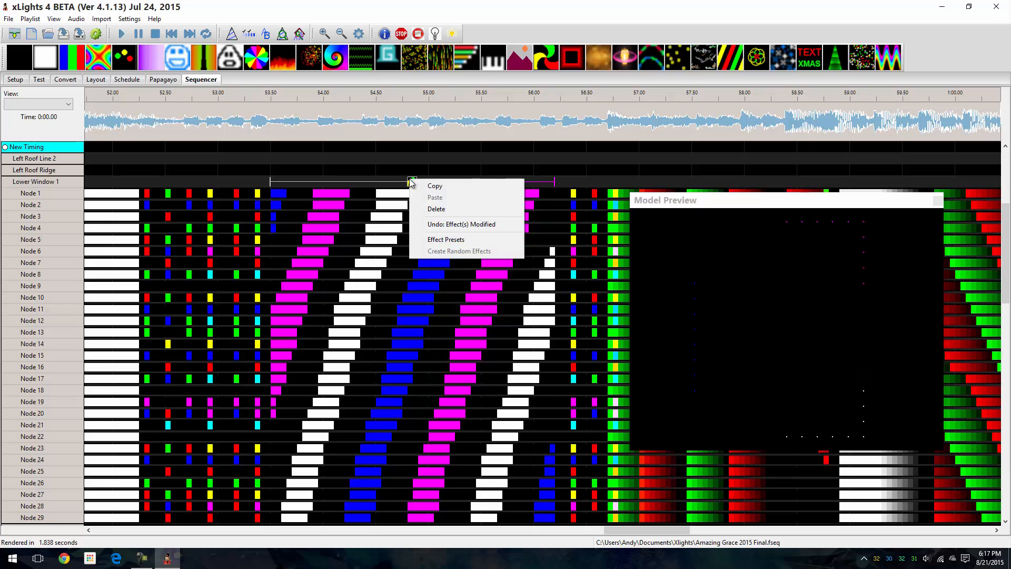
click(435, 186)
scroll(292, 260, down, 1)
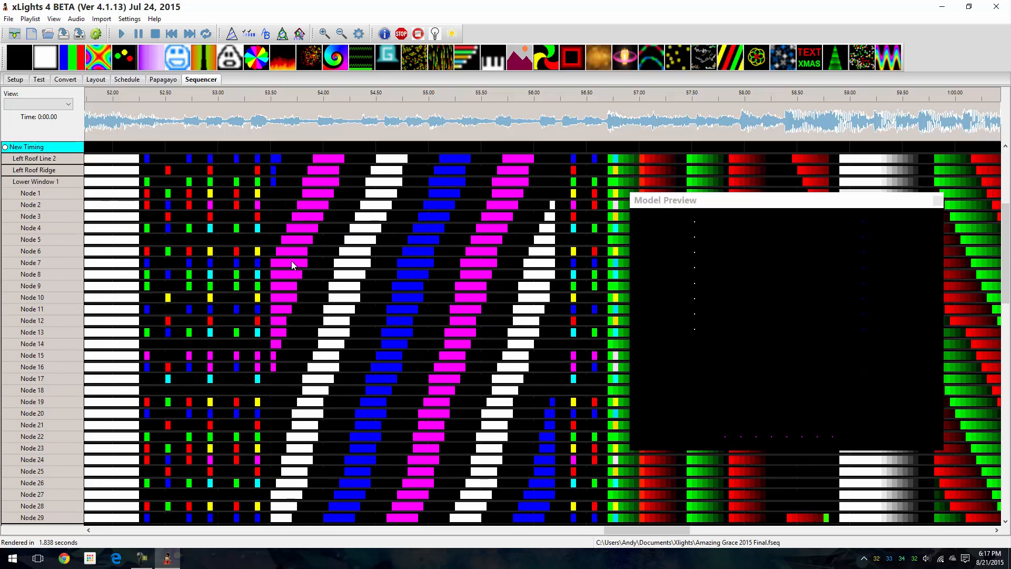
scroll(292, 260, up, 1)
double_click(65, 202)
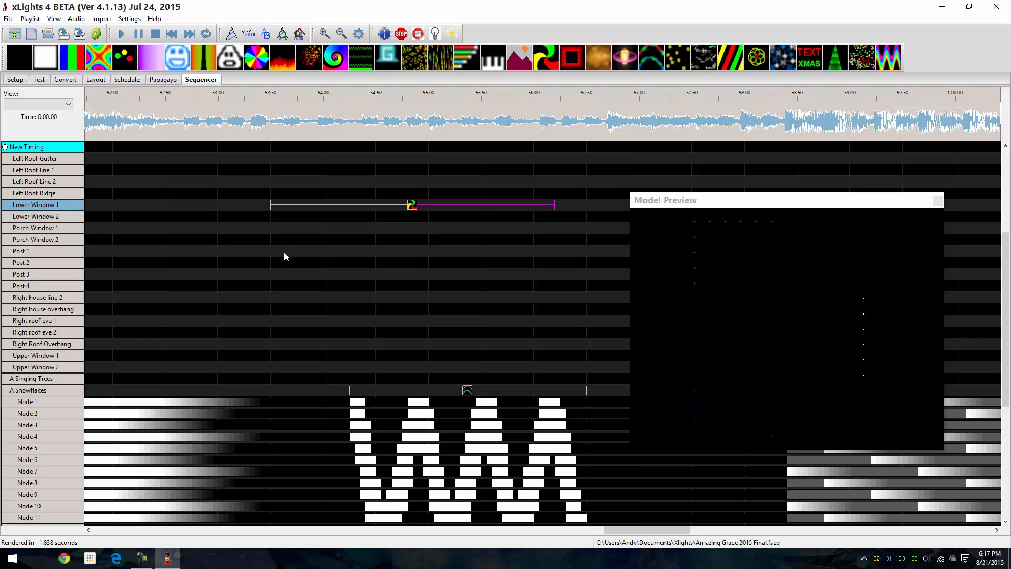
Activate the New Timing track and add timing marks at the Pinwheel's start and end, about 53.50 and 56.20.
click(310, 222)
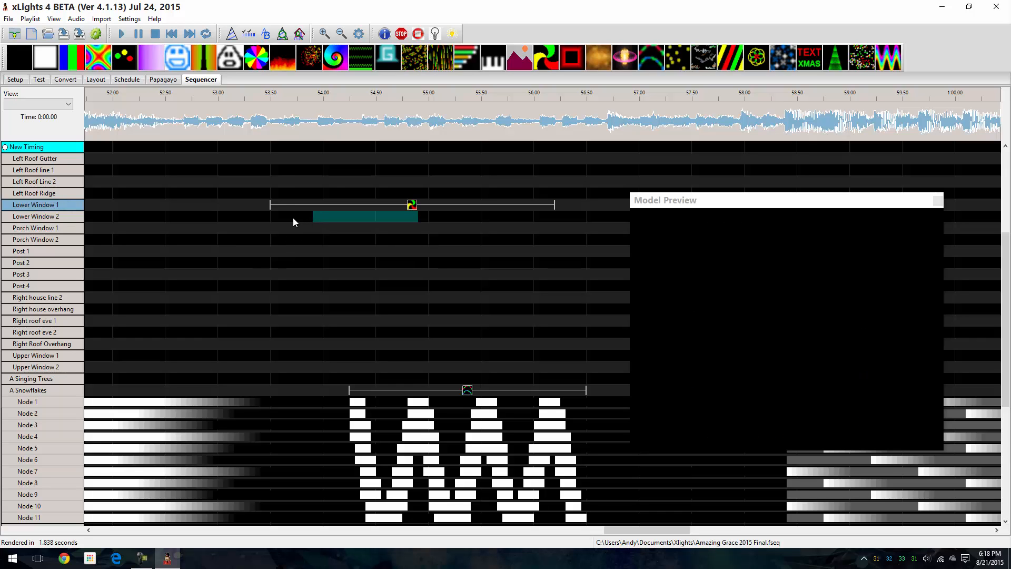
drag(294, 218, 279, 216)
click(8, 147)
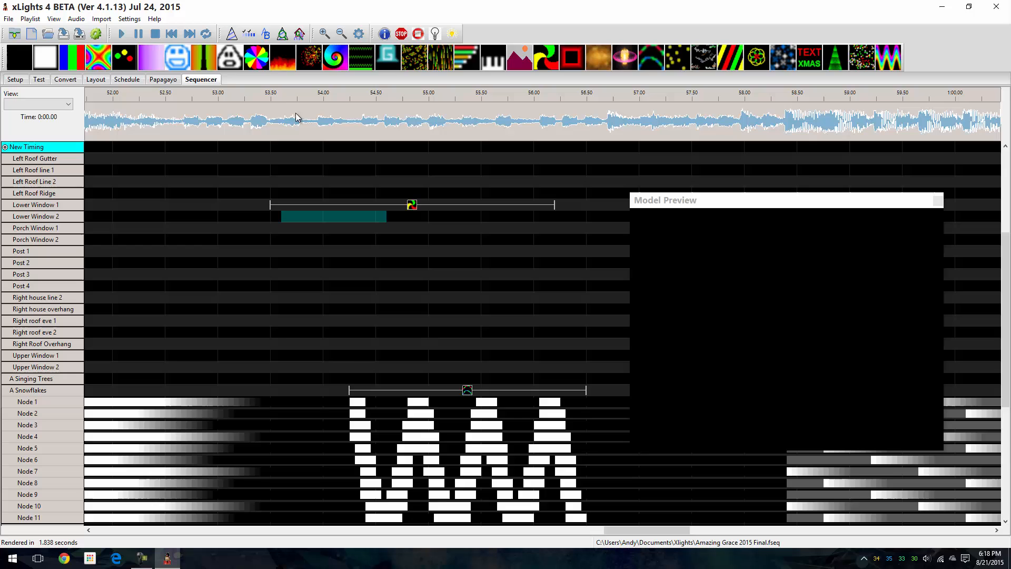
click(260, 119)
click(264, 121)
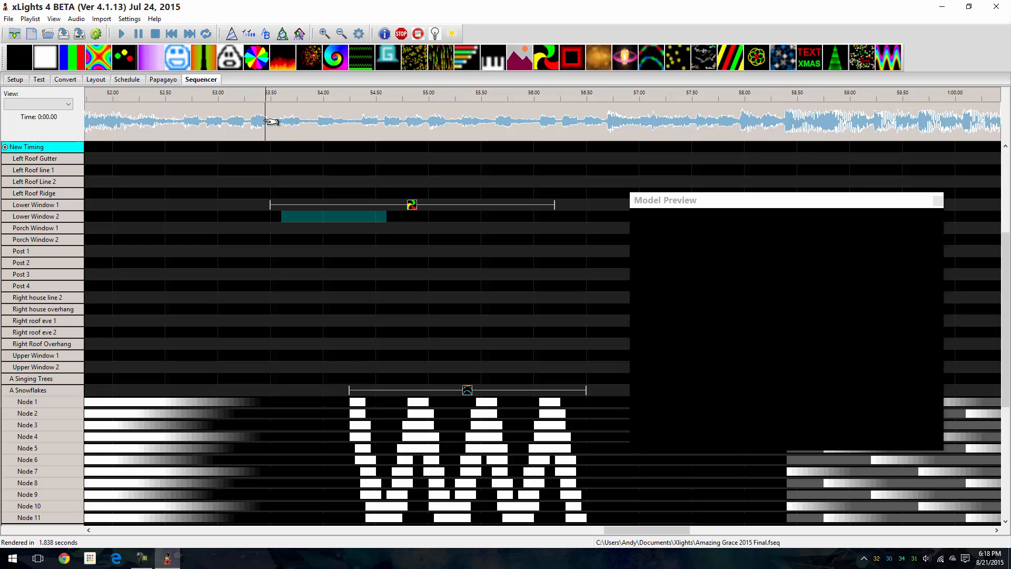
key(t)
click(555, 125)
key(t)
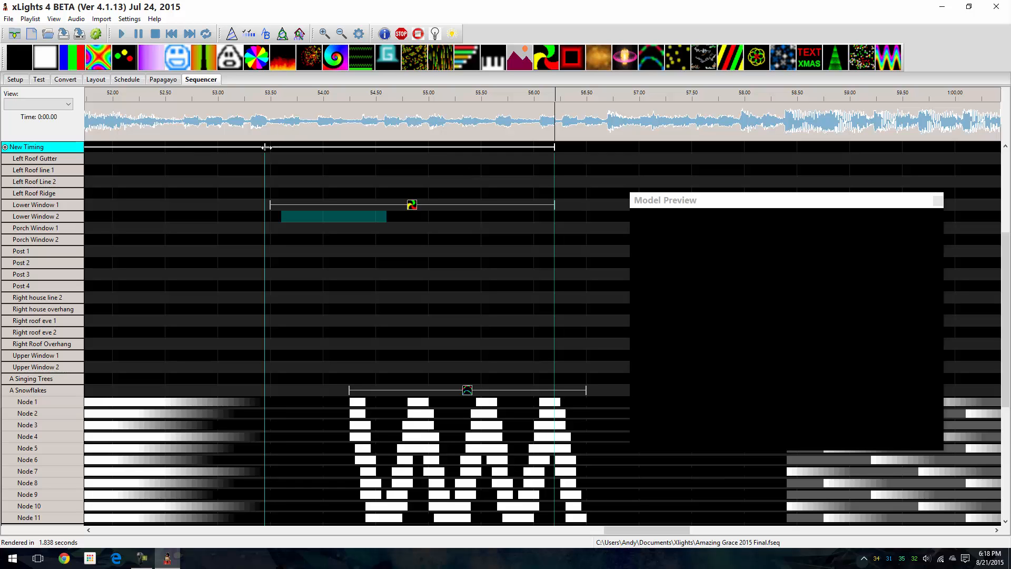
drag(267, 147, 272, 149)
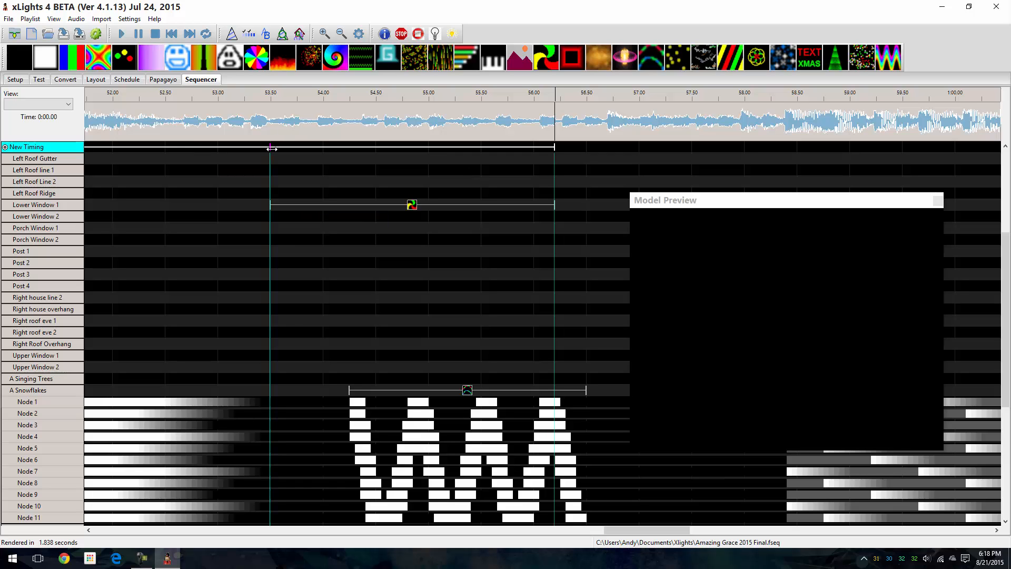
Paste the Pinwheel between the timing marks on Lower Window 2, Porch Window 1 and Porch Window 2.
click(371, 216)
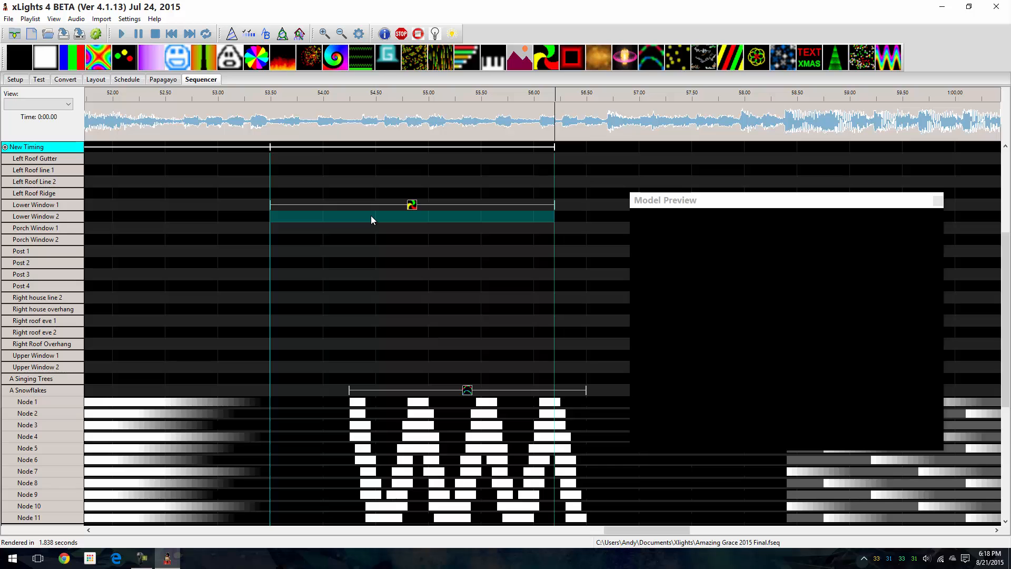
key(ctrl+v)
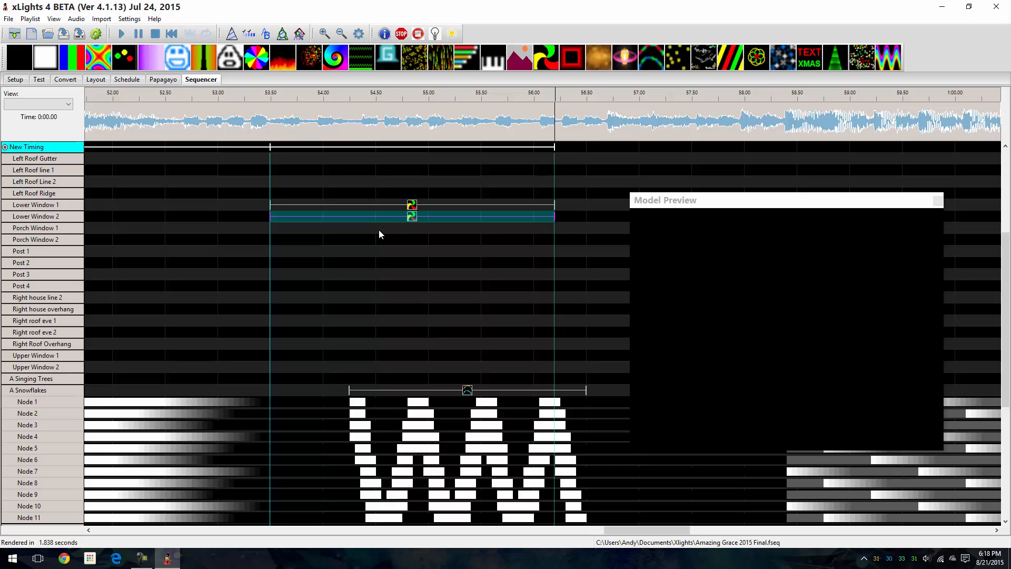
click(379, 229)
key(ctrl+v)
click(377, 240)
key(ctrl+v)
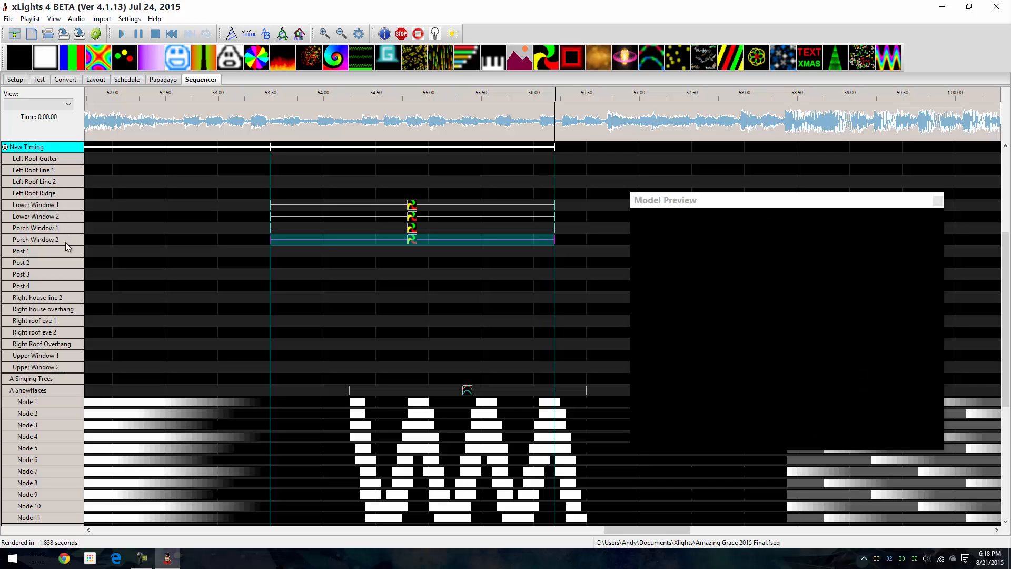
Paste the Pinwheel between the timing marks on Upper Window 1, Upper Window 2 and Kitchen Window, and render all.
click(301, 356)
key(ctrl+v)
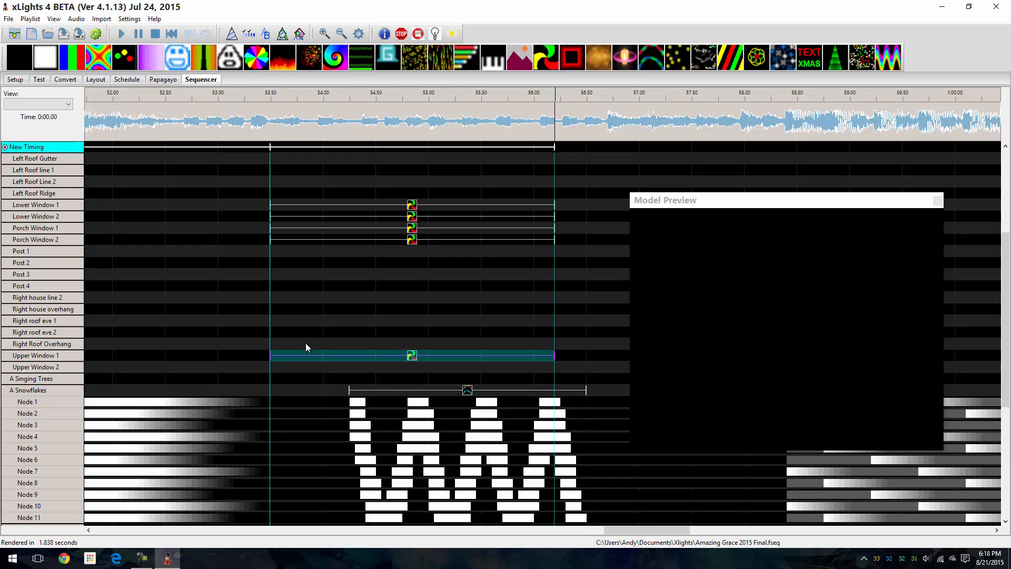
click(306, 367)
key(ctrl+v)
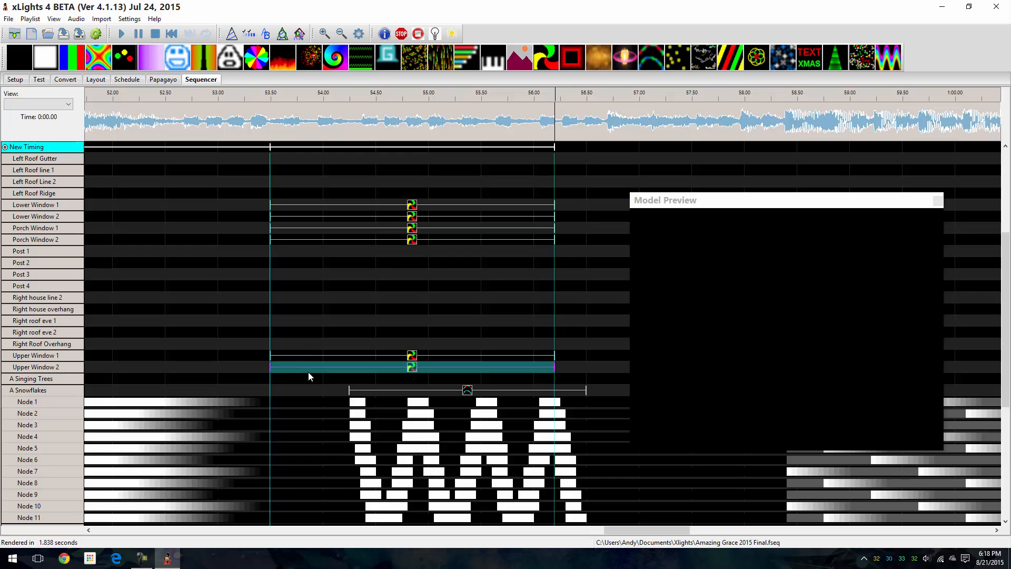
scroll(346, 292, up, 2)
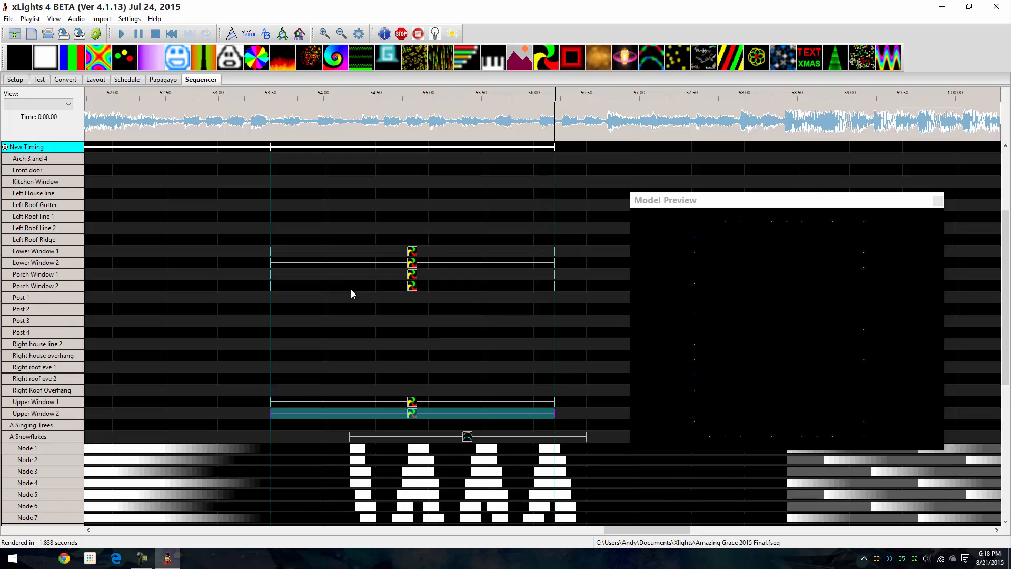
click(293, 184)
key(ctrl+v)
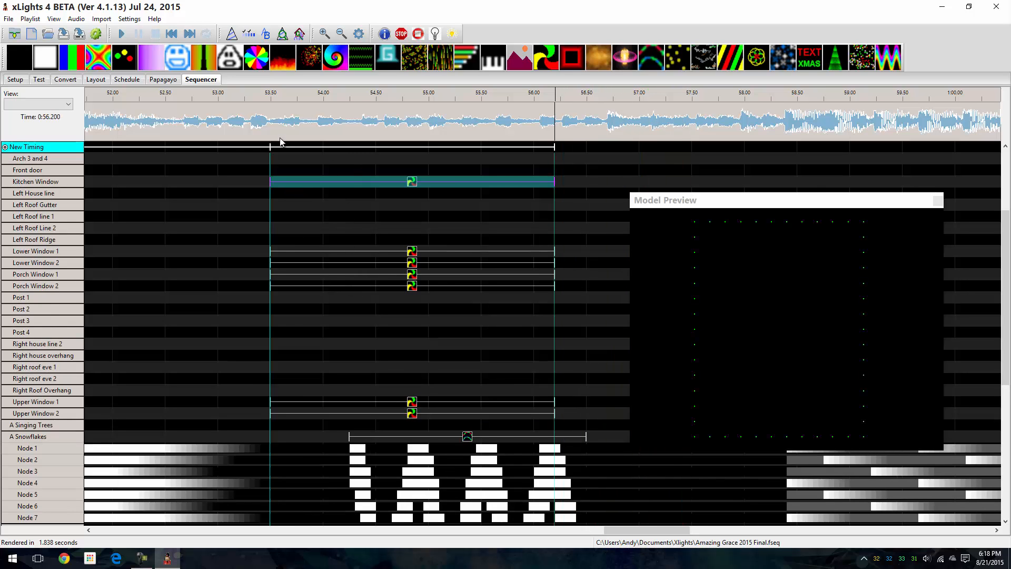
click(95, 34)
Play the Lower Window 2 Pinwheel and examine all the windows in the House Preview, moving the preview away when done.
click(413, 265)
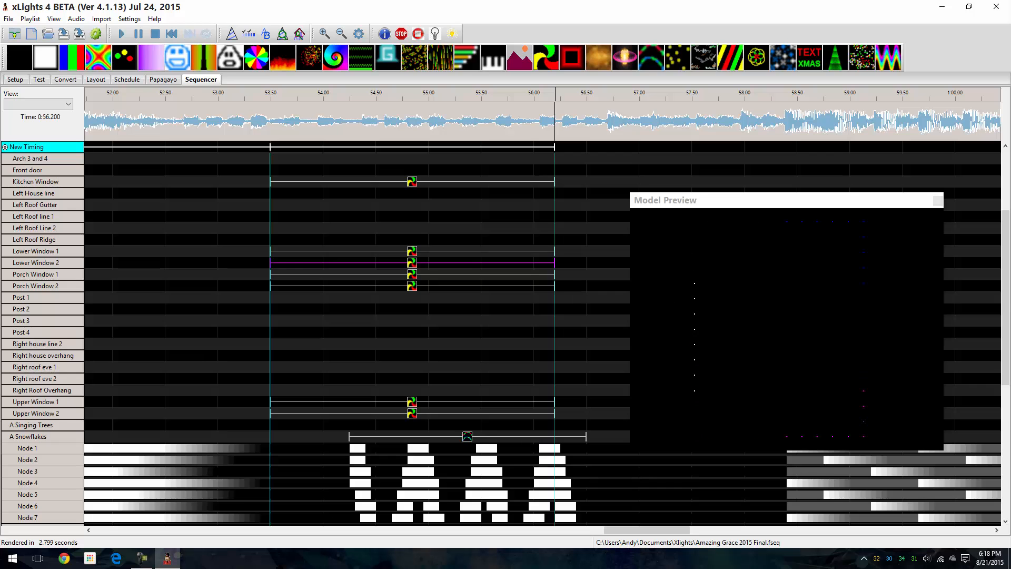
drag(1010, 21, 527, 4)
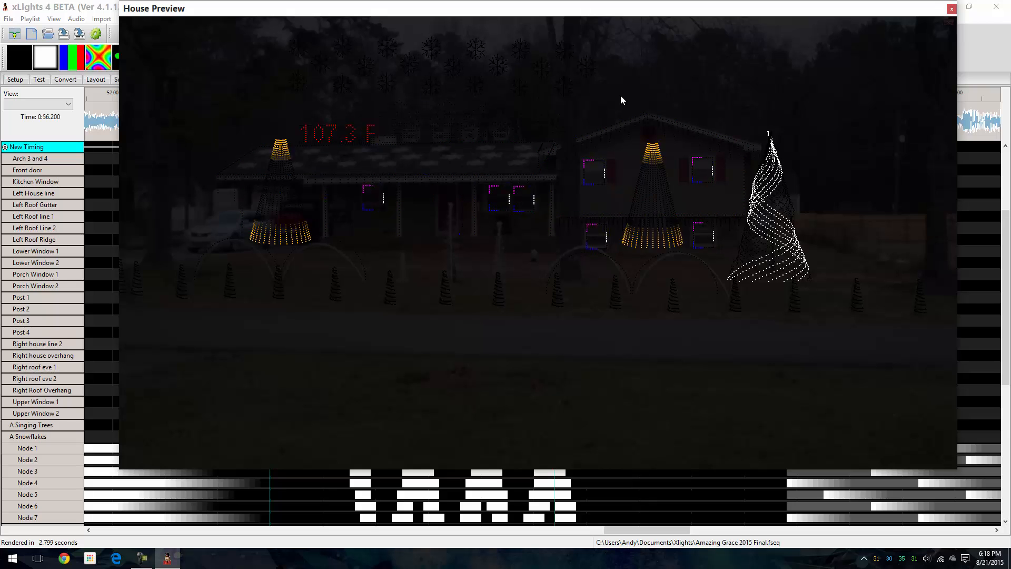
double_click(447, 8)
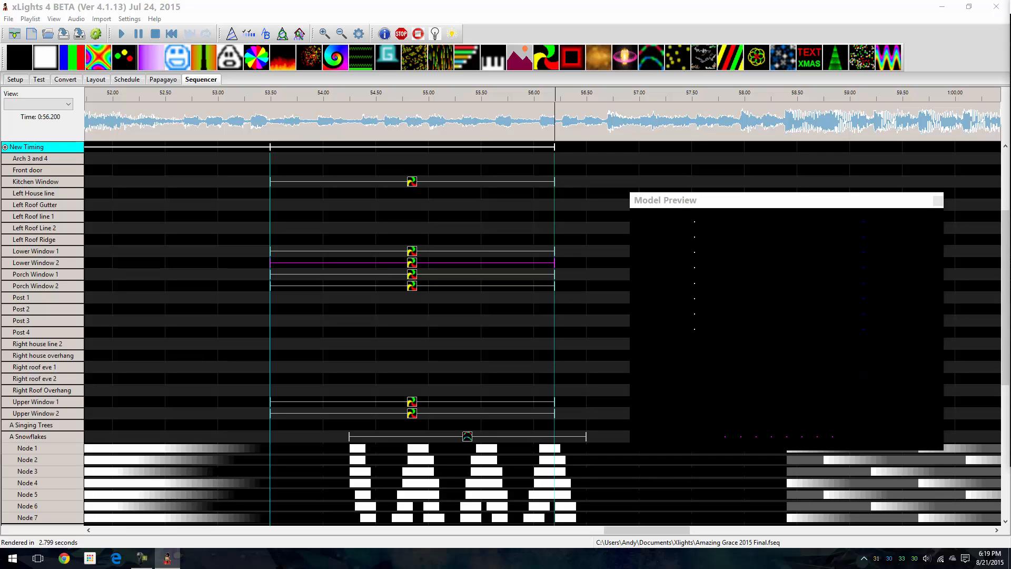
drag(1010, 21, 429, 2)
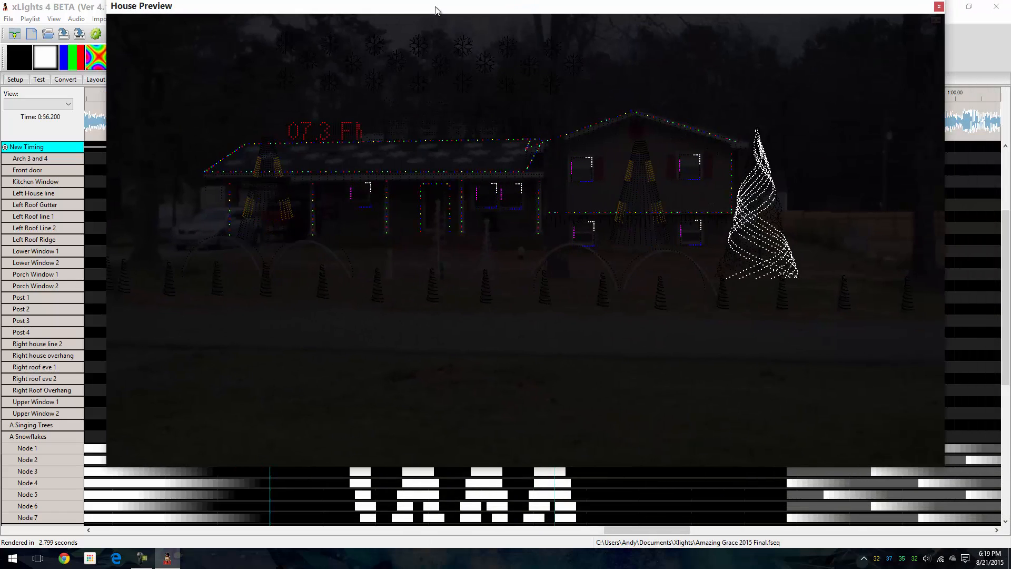
drag(435, 8, 1010, 5)
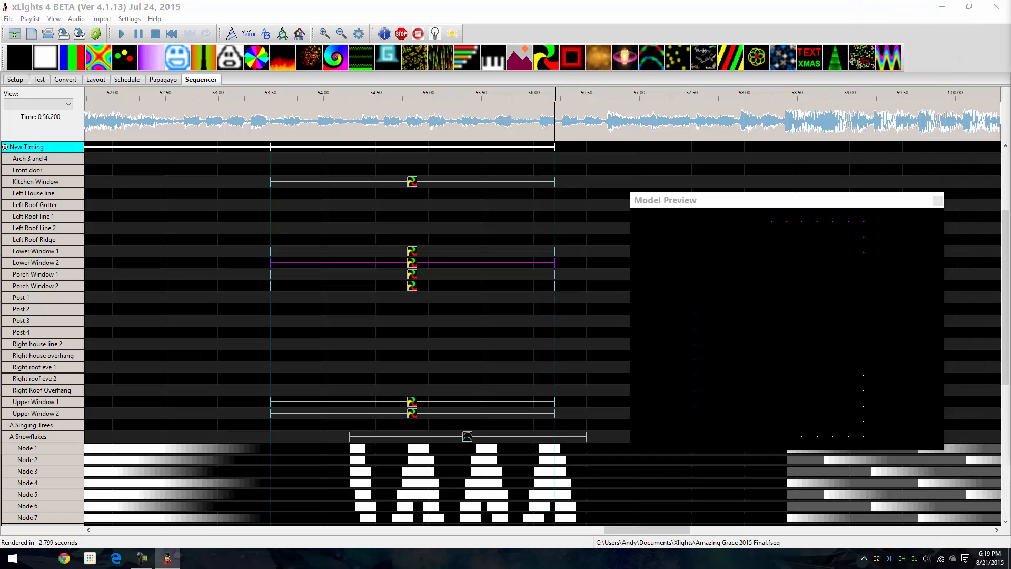